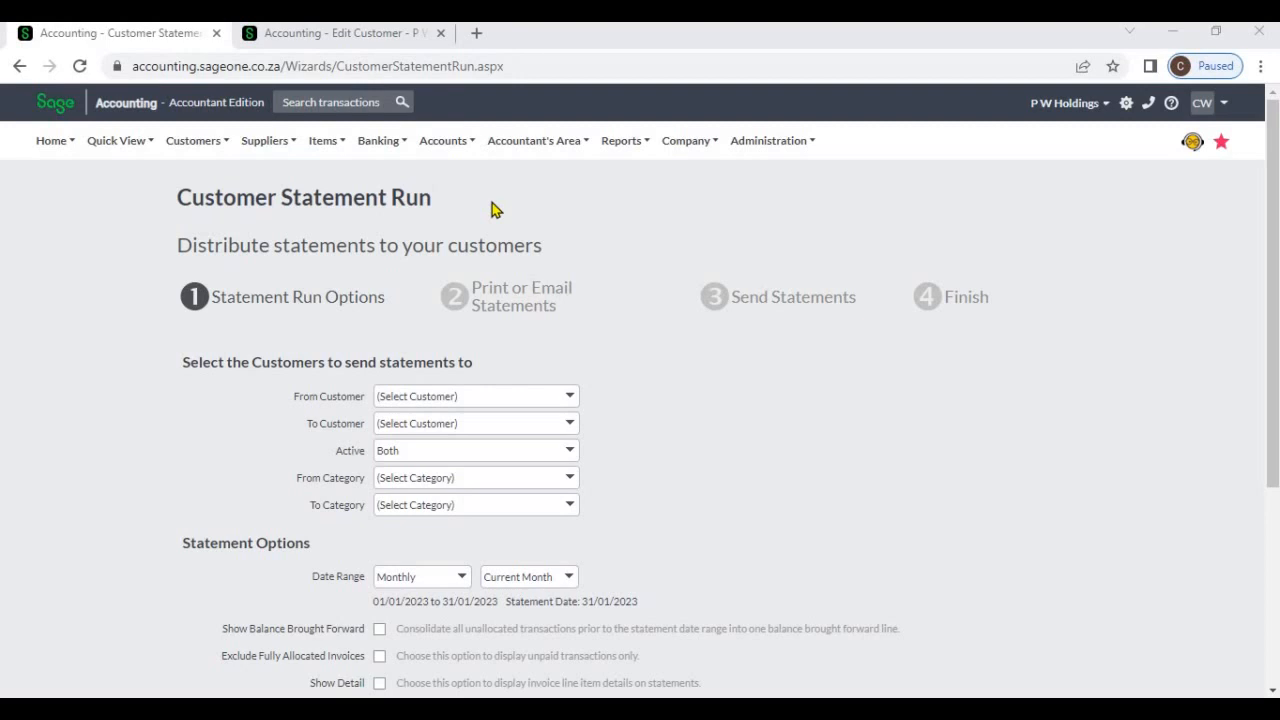
In the open customer record, examine the Statement Distribution choices and the contact's email address
{"action": "left_click", "coordinate": [345, 36]}
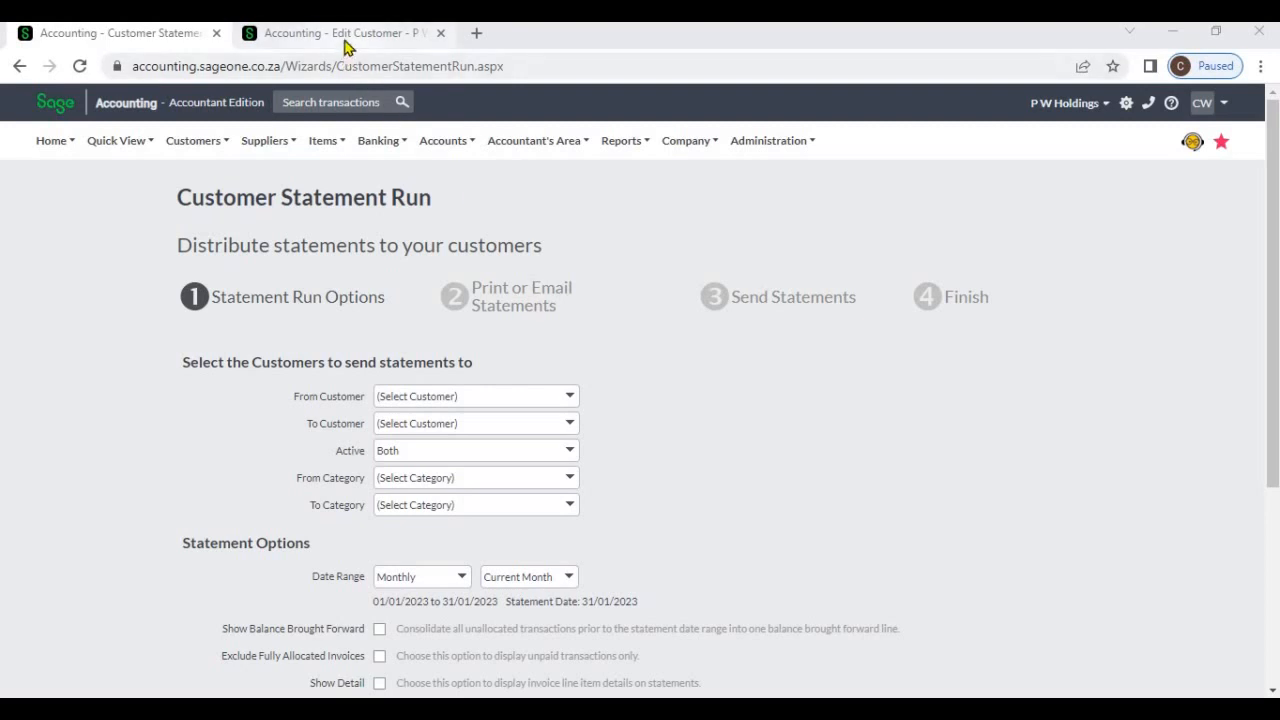
{"action": "scroll", "coordinate": [957, 477], "scroll_direction": "down", "scroll_amount": 1}
{"action": "left_click", "coordinate": [955, 474]}
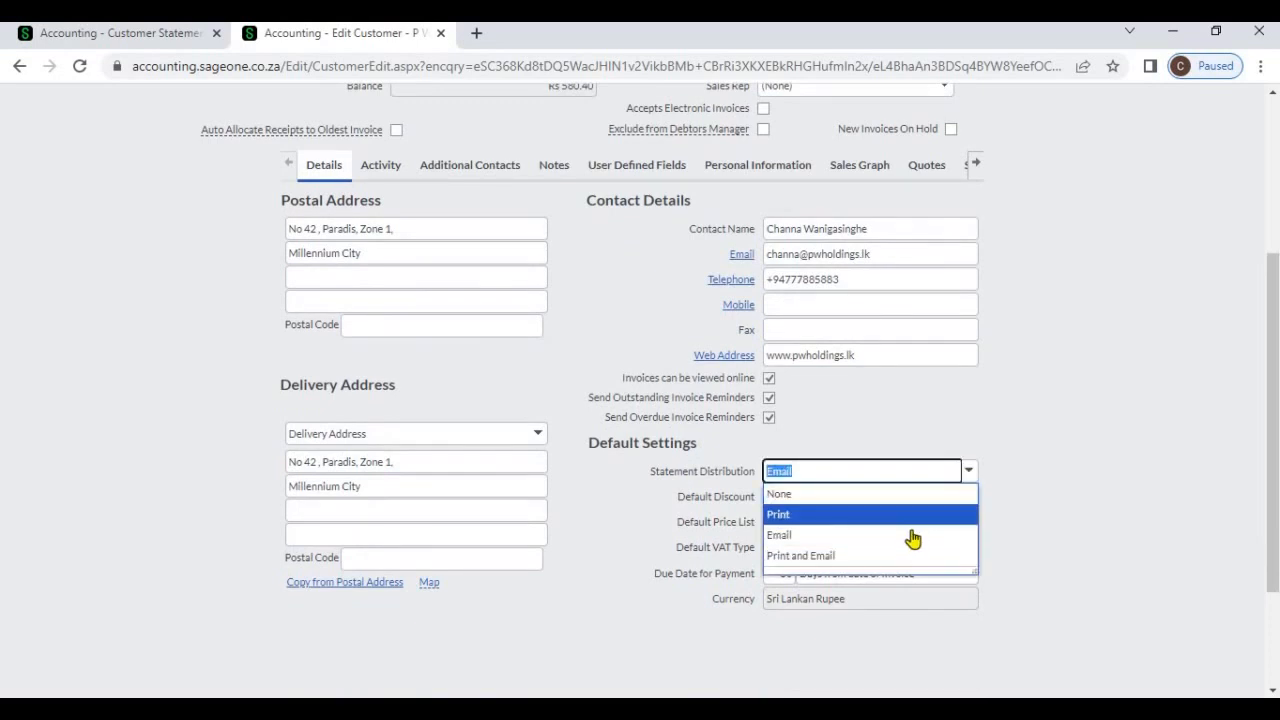
{"action": "left_click", "coordinate": [1033, 450]}
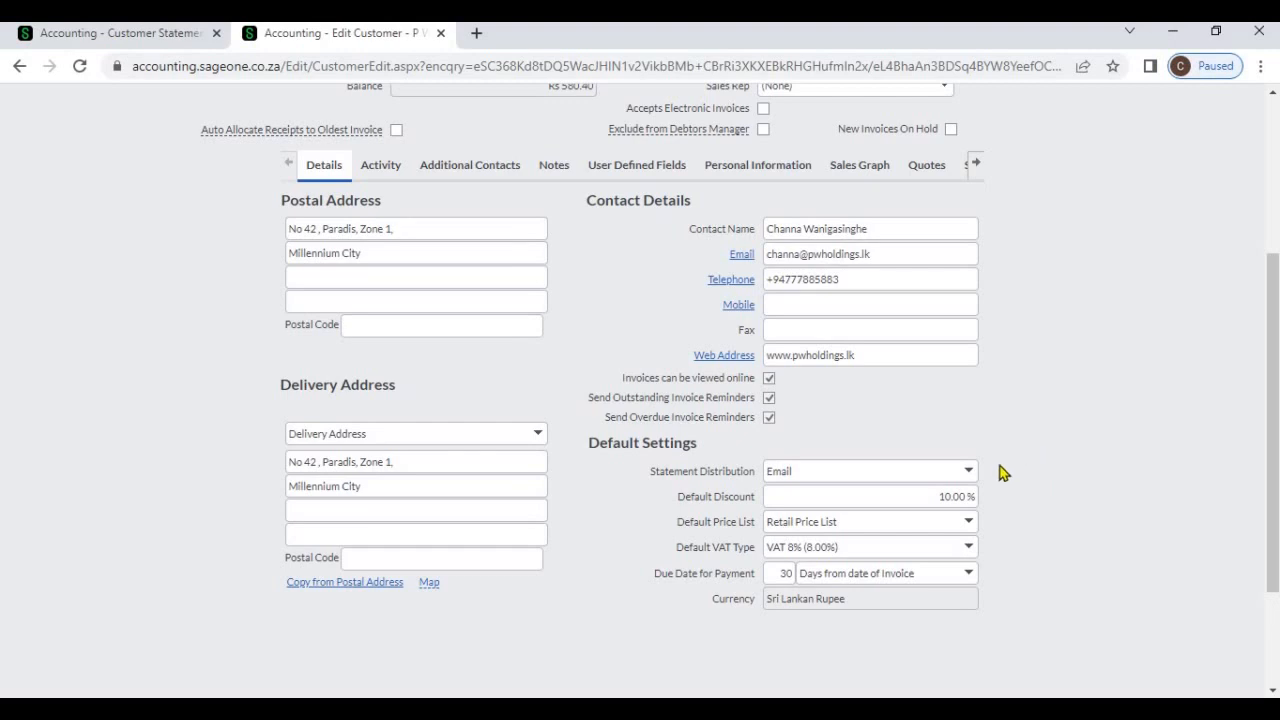
{"action": "triple_click", "coordinate": [915, 254]}
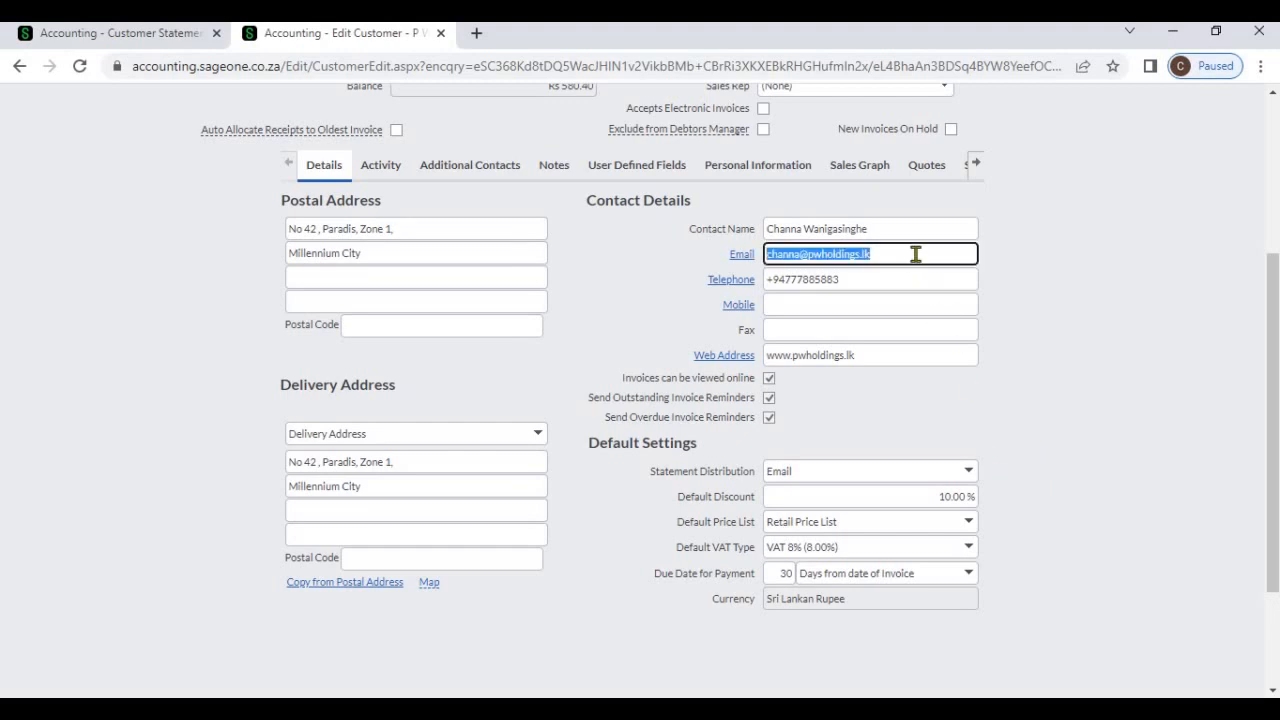
{"action": "left_click", "coordinate": [1054, 243]}
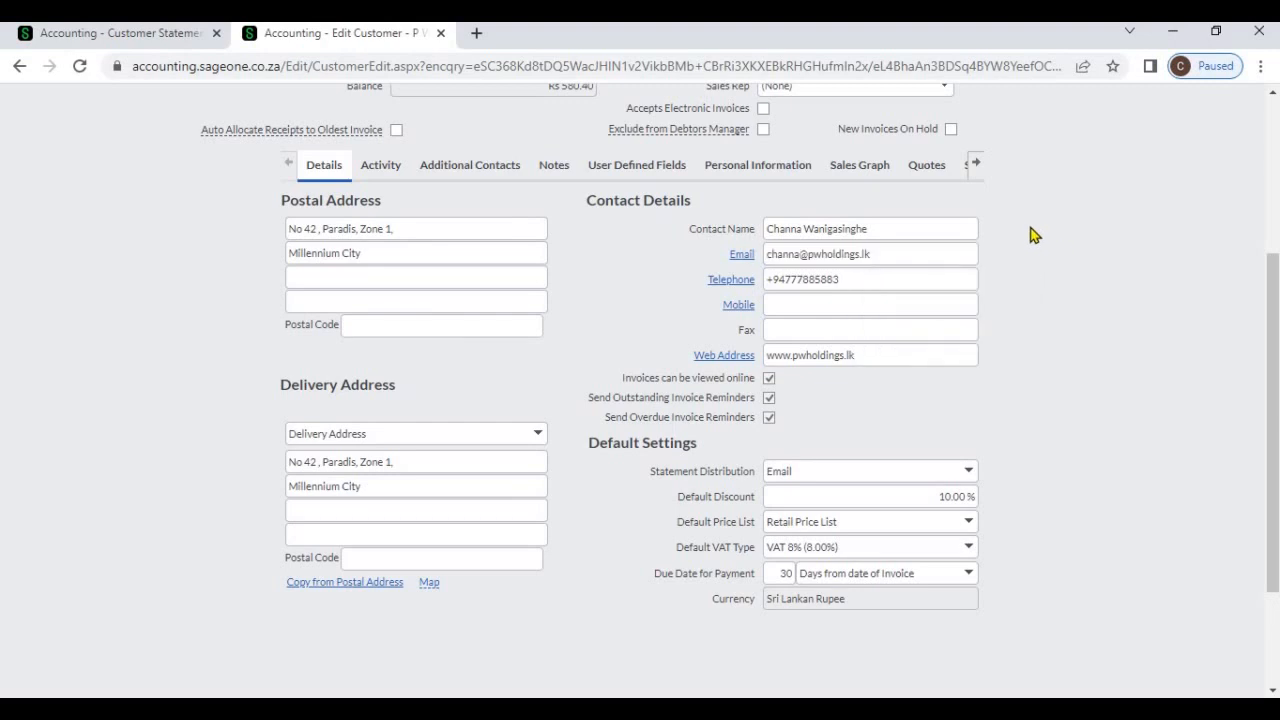
{"action": "scroll", "coordinate": [1034, 234], "scroll_direction": "up", "scroll_amount": 3}
Return to the statement run page and open the Customer Statement Run from the customer reports
{"action": "left_click", "coordinate": [127, 36]}
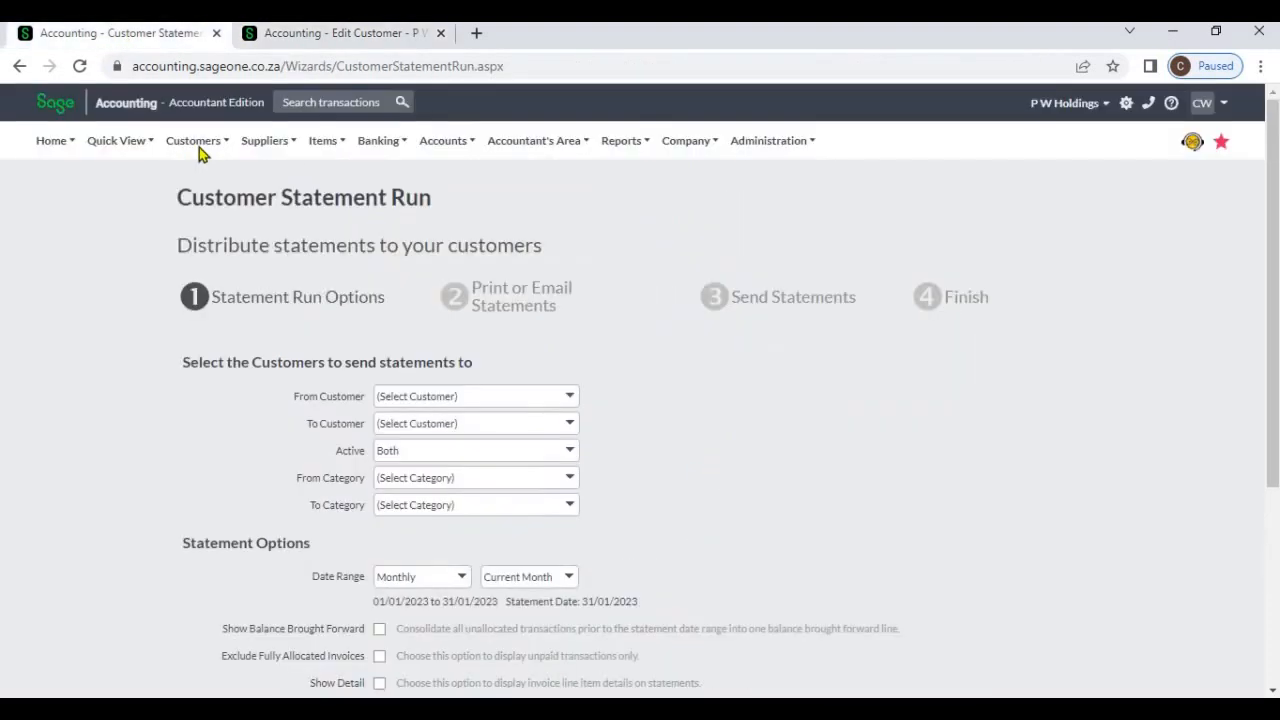
{"action": "left_click", "coordinate": [199, 147]}
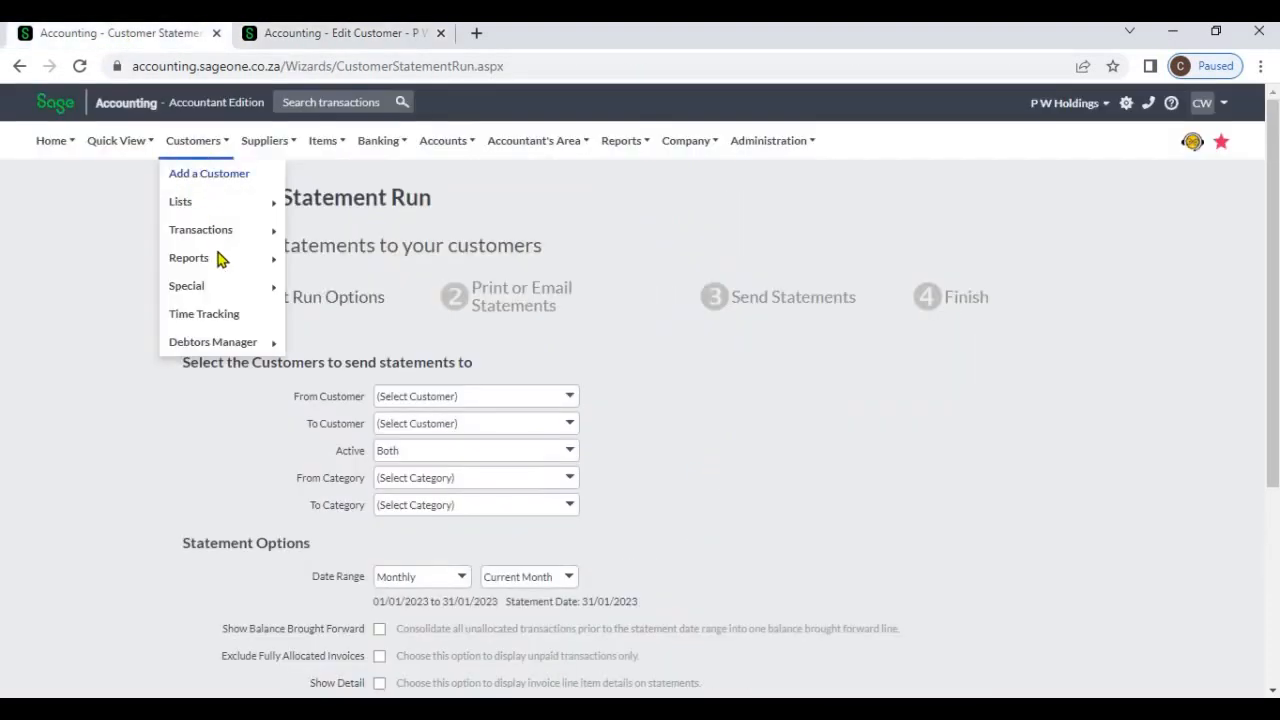
{"action": "mouse_move", "coordinate": [217, 258]}
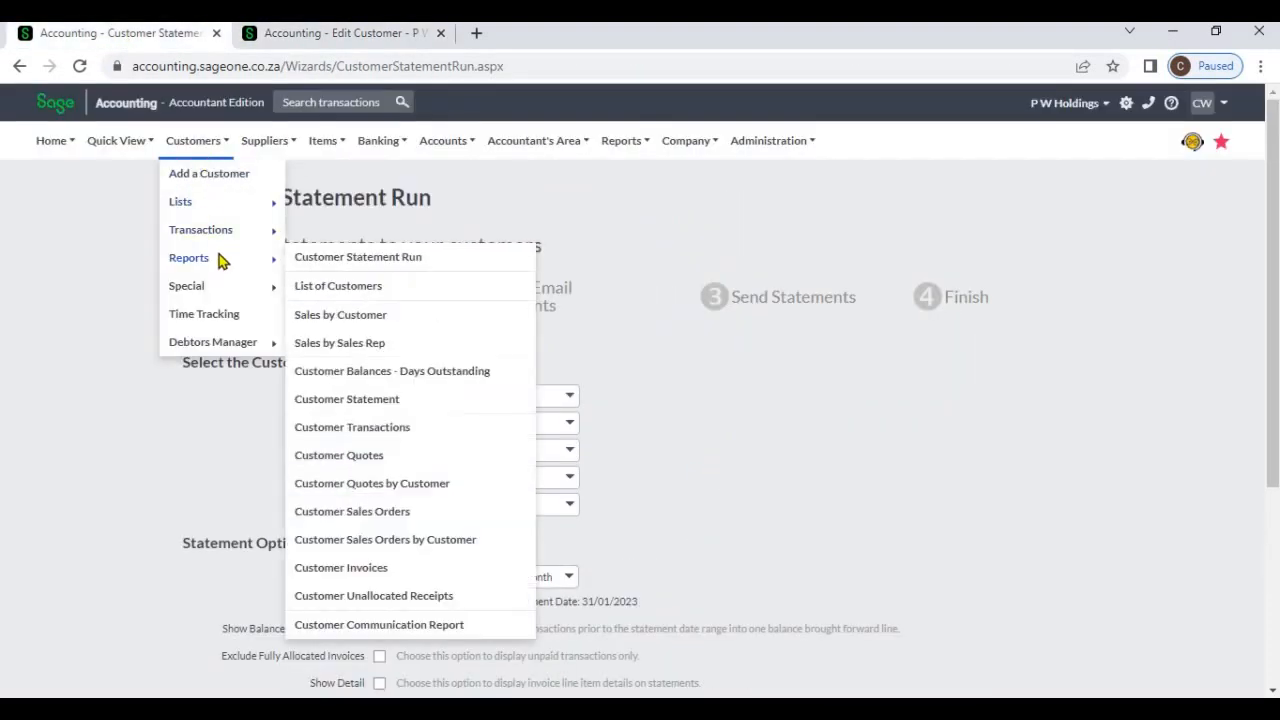
{"action": "left_click", "coordinate": [305, 262]}
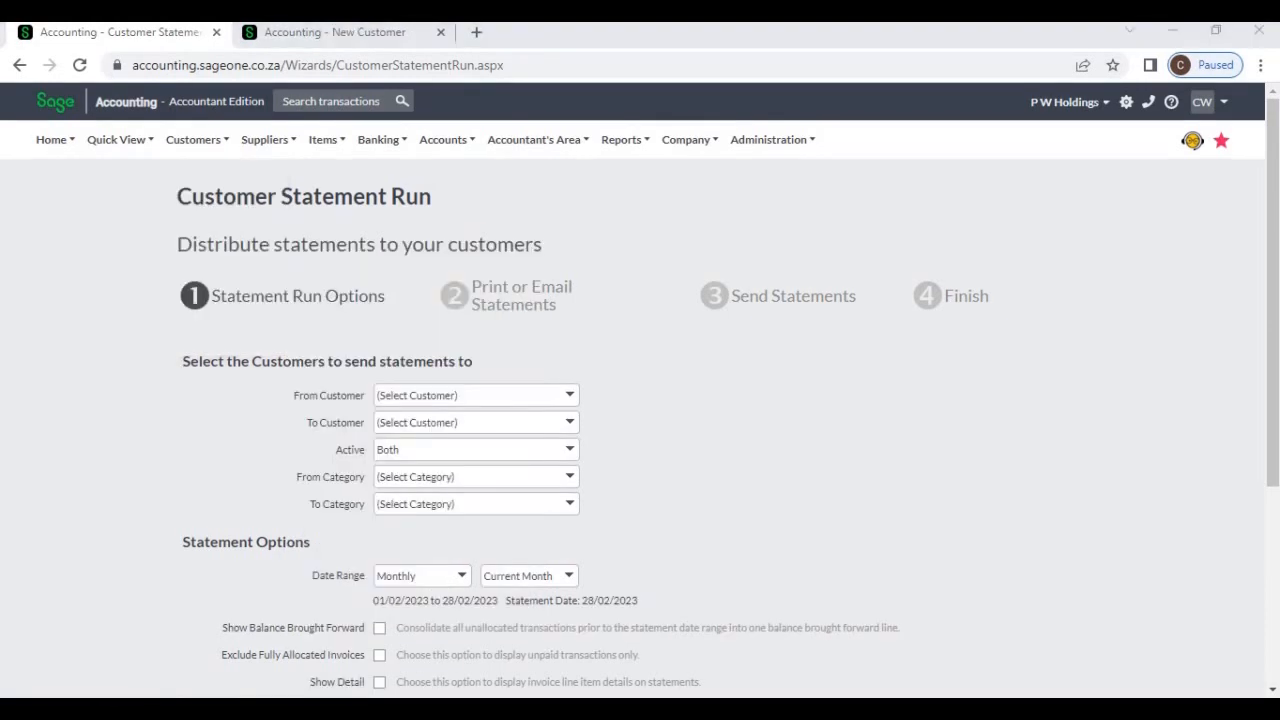
Try a customer range from Kid Zone (Pvt) Ltd to Tekzol (Pvt) Ltd and clear the selection again
{"action": "left_click", "coordinate": [572, 400]}
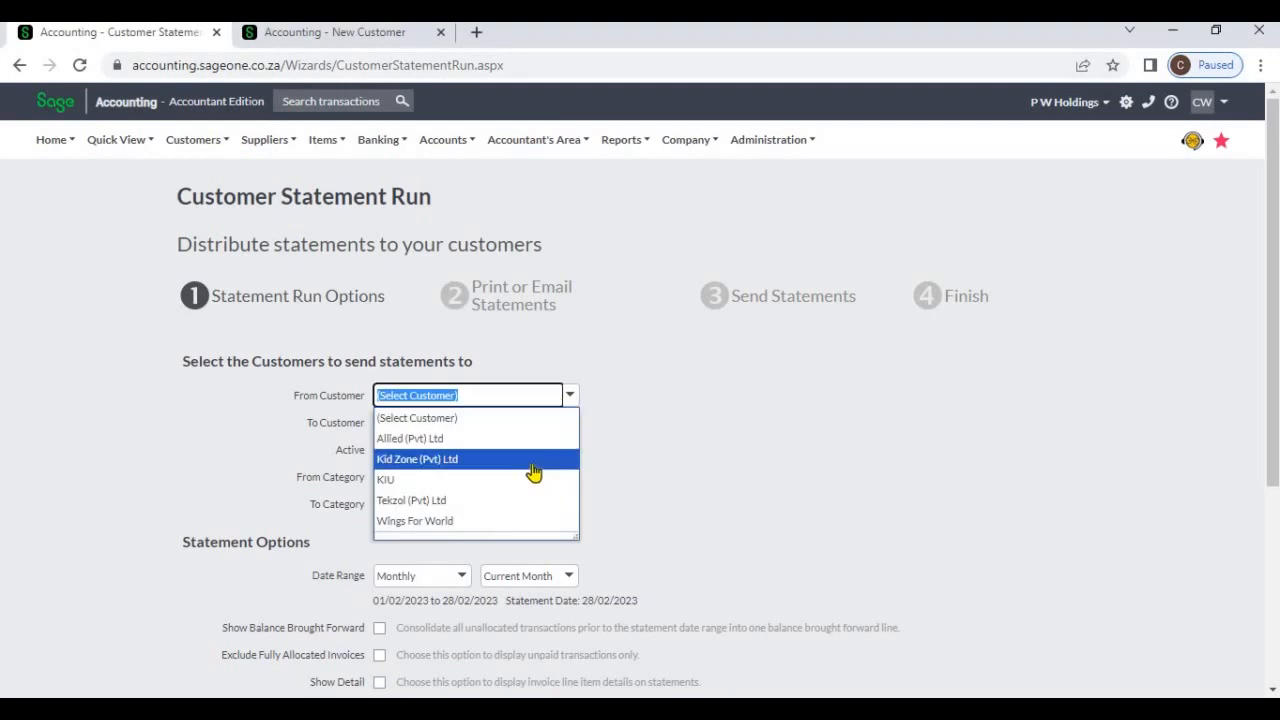
{"action": "left_click", "coordinate": [533, 461]}
{"action": "left_click", "coordinate": [570, 424]}
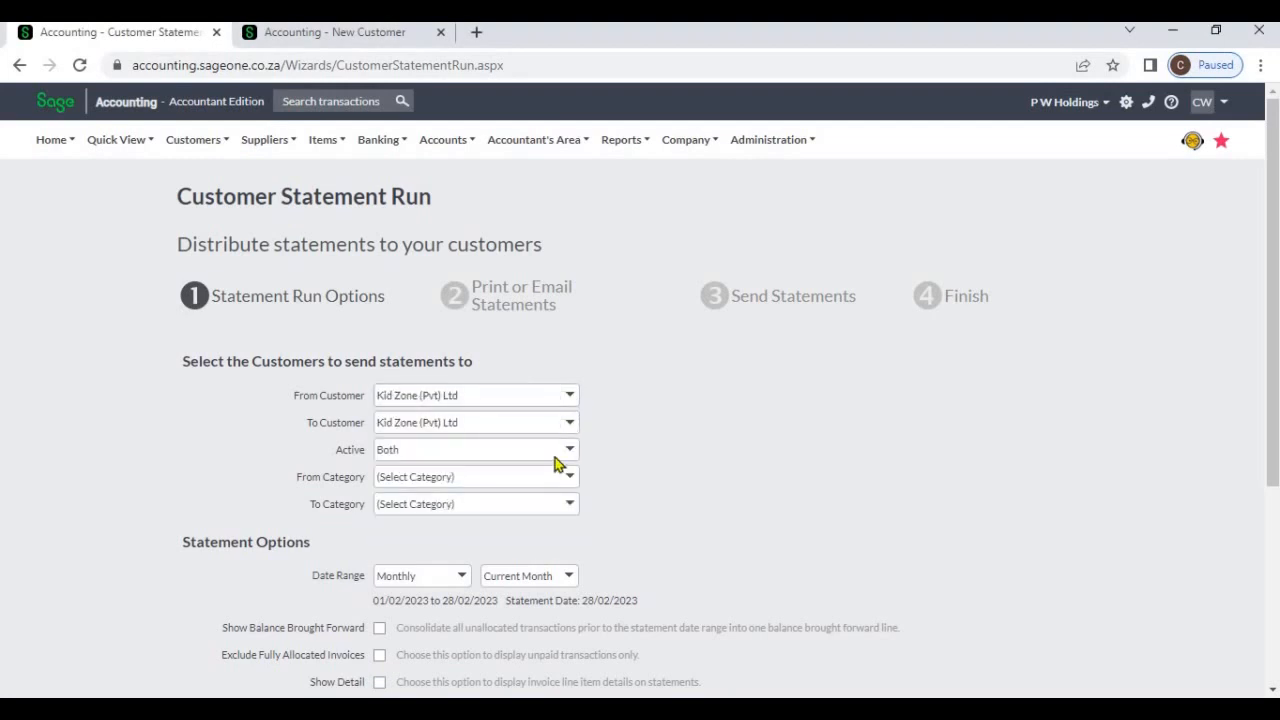
{"action": "left_click", "coordinate": [529, 528]}
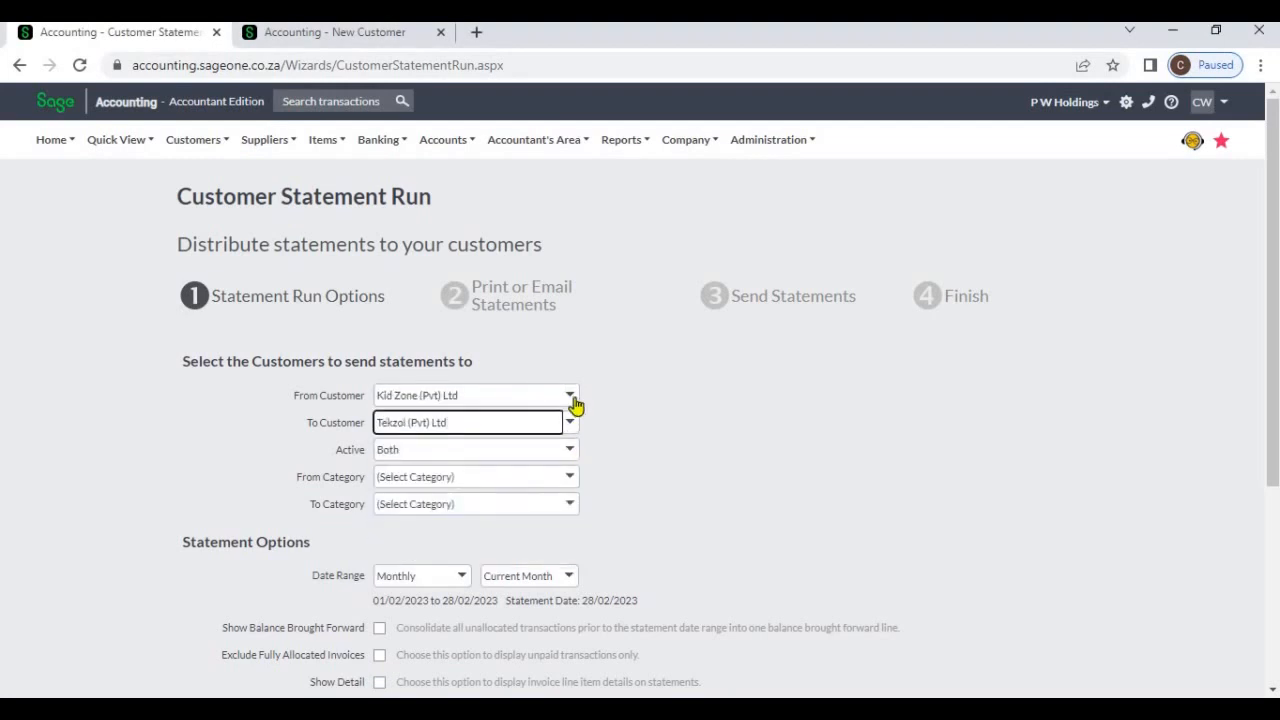
{"action": "left_click", "coordinate": [572, 400]}
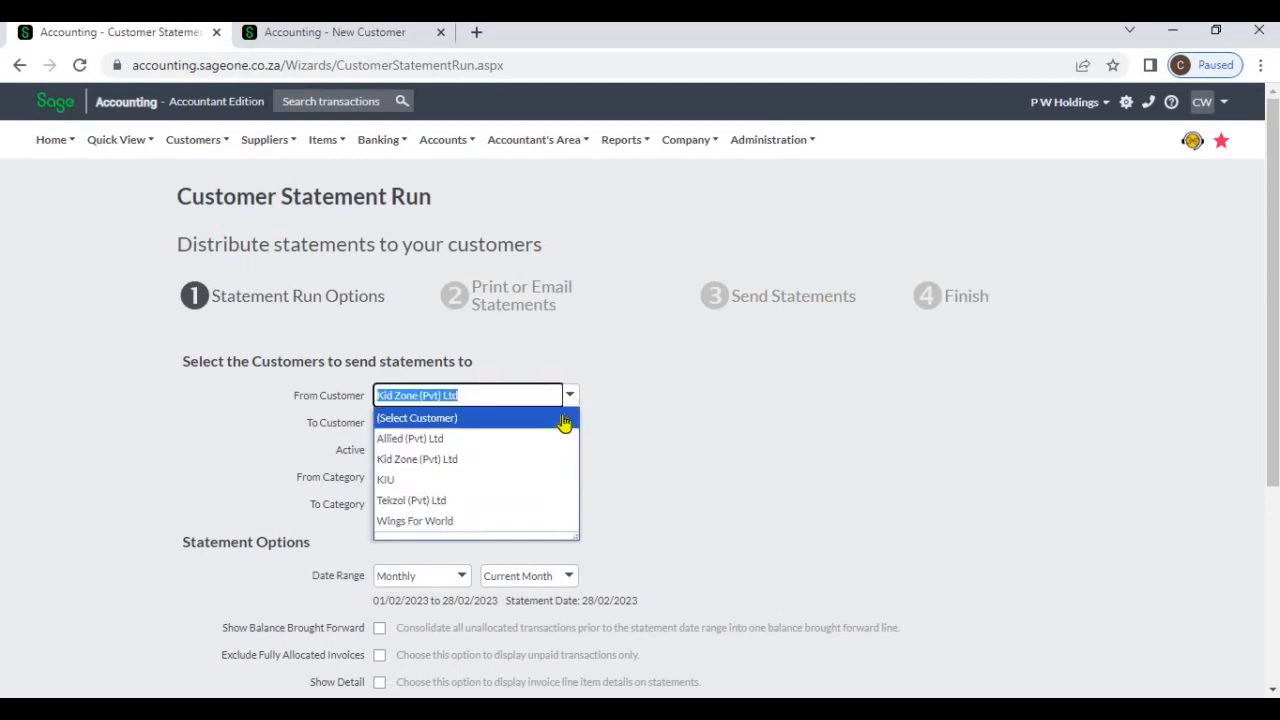
{"action": "left_click", "coordinate": [563, 419]}
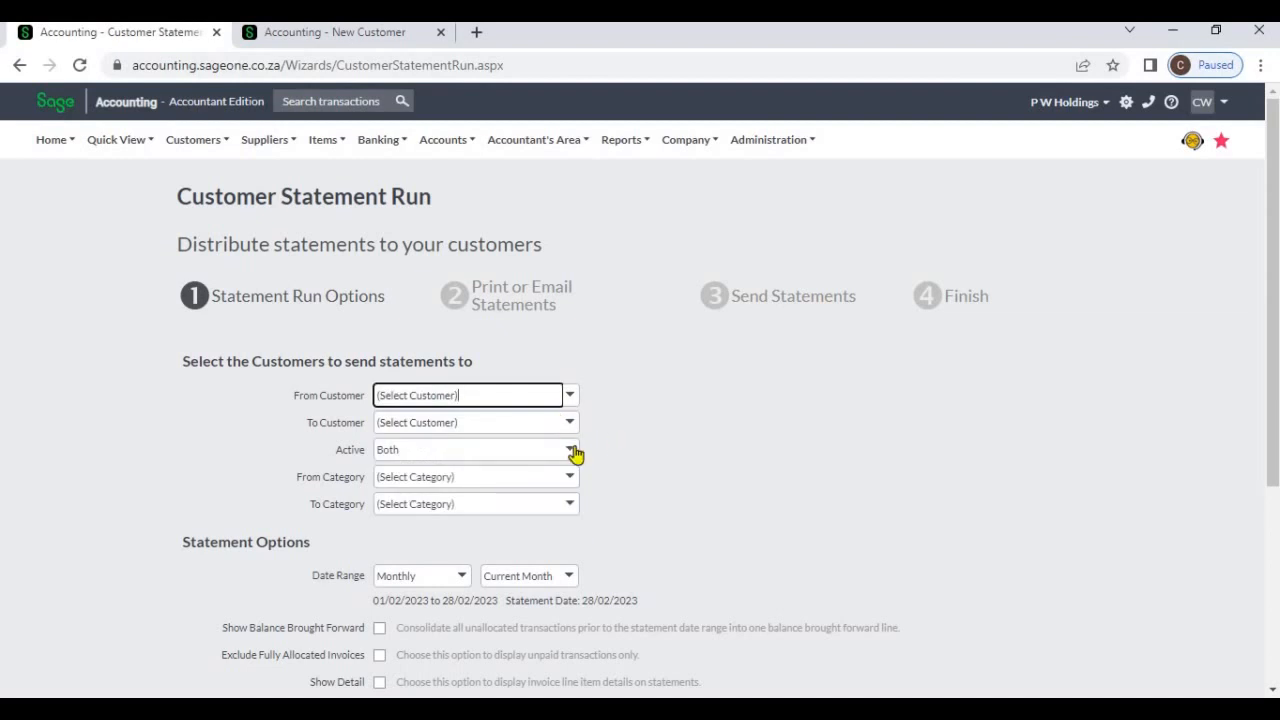
Keep the Active filter on Both, try a category range from Foreign to Local, and clear the categories again
{"action": "left_click", "coordinate": [572, 450]}
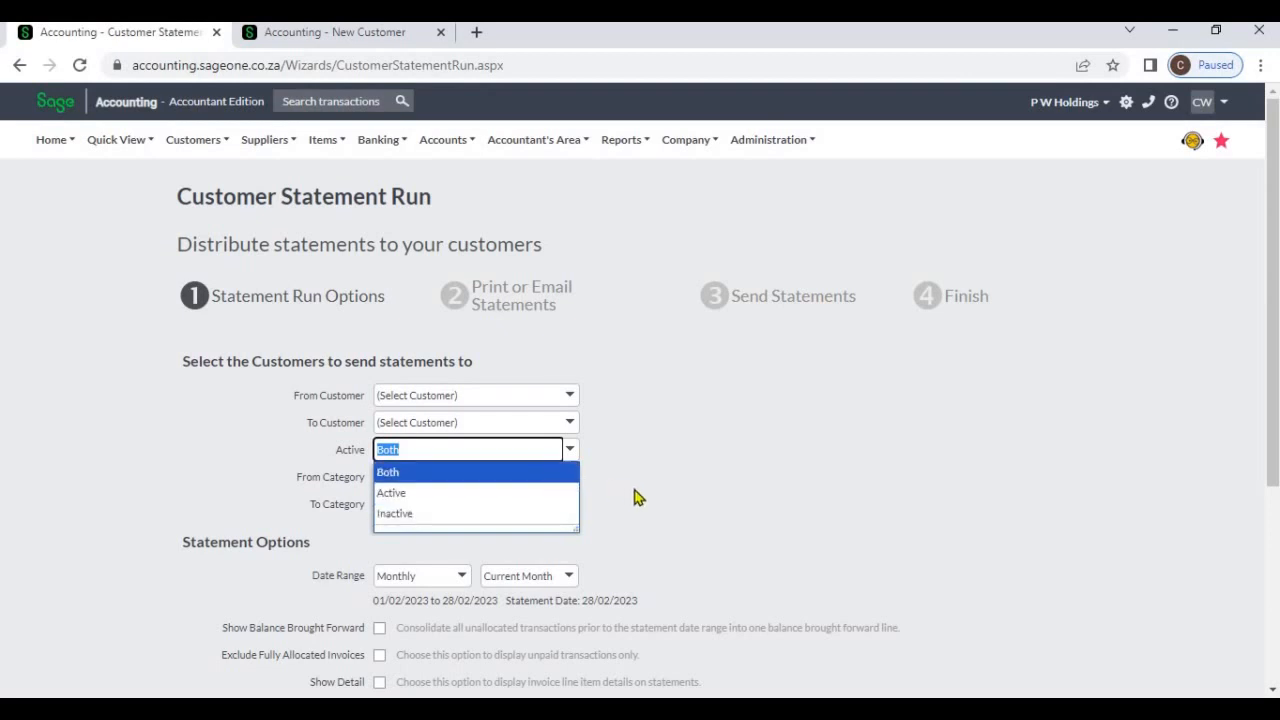
{"action": "left_click", "coordinate": [564, 475]}
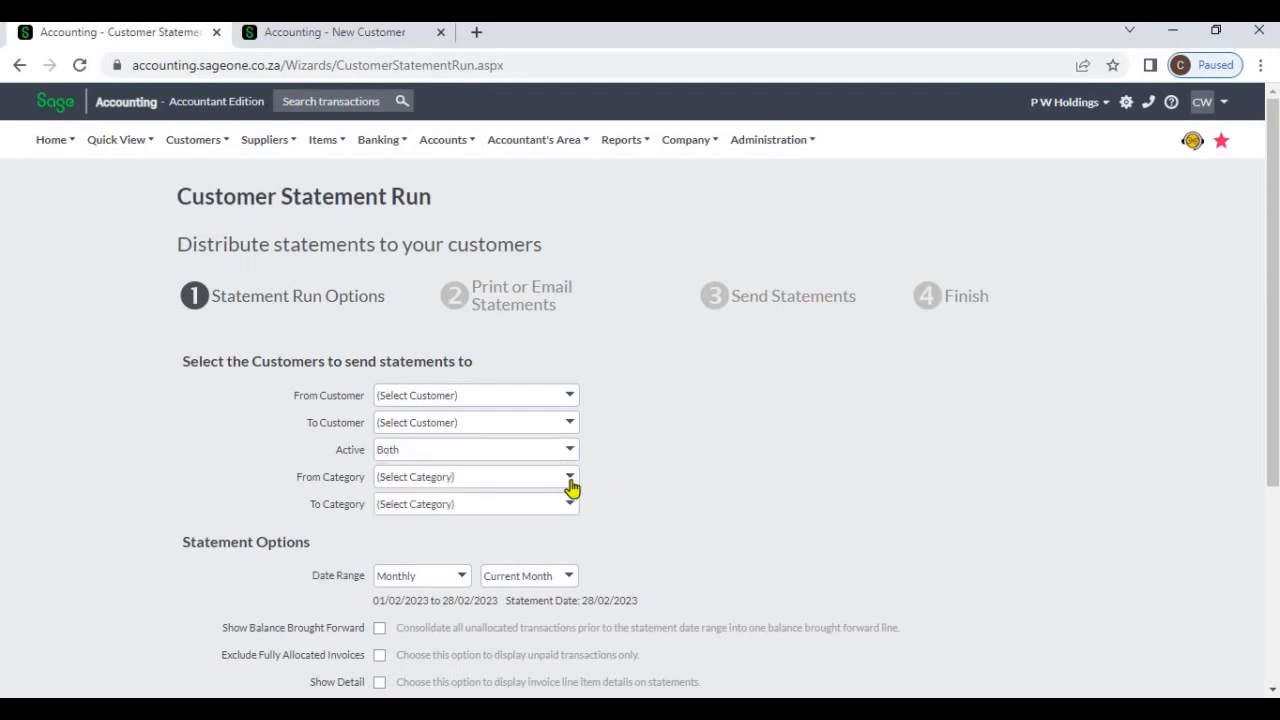
{"action": "left_click", "coordinate": [569, 478]}
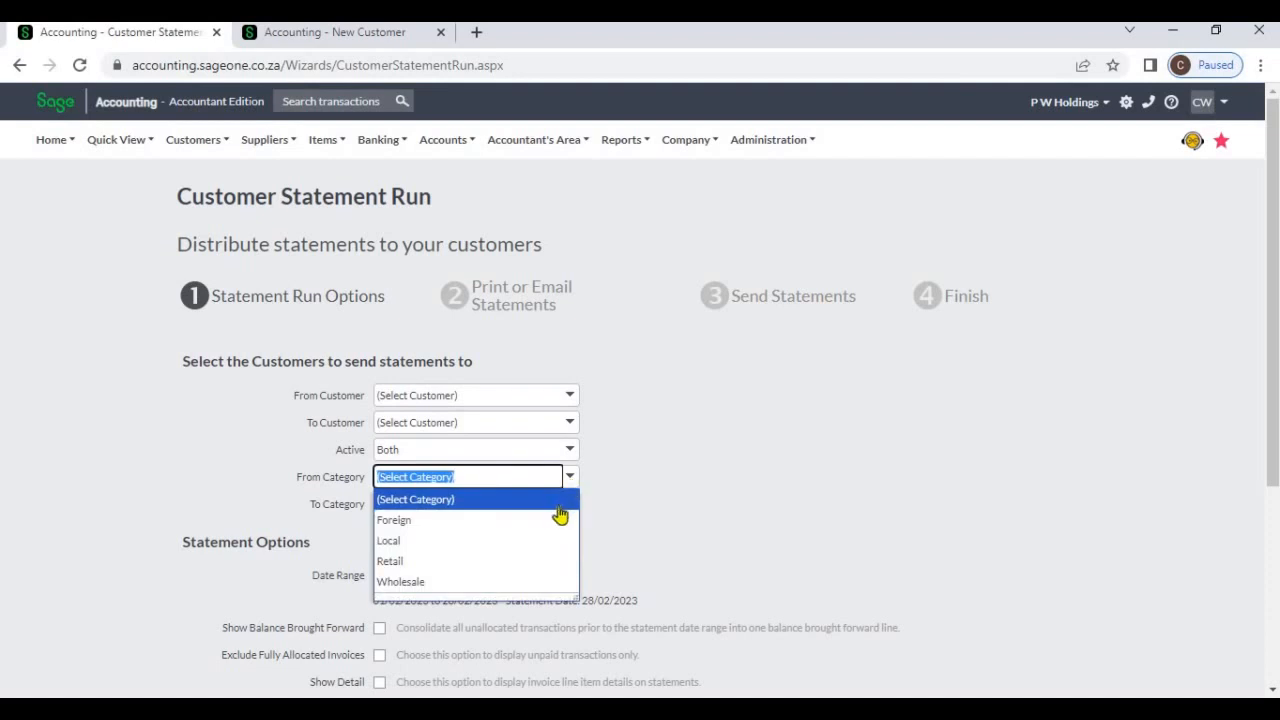
{"action": "left_click", "coordinate": [548, 521]}
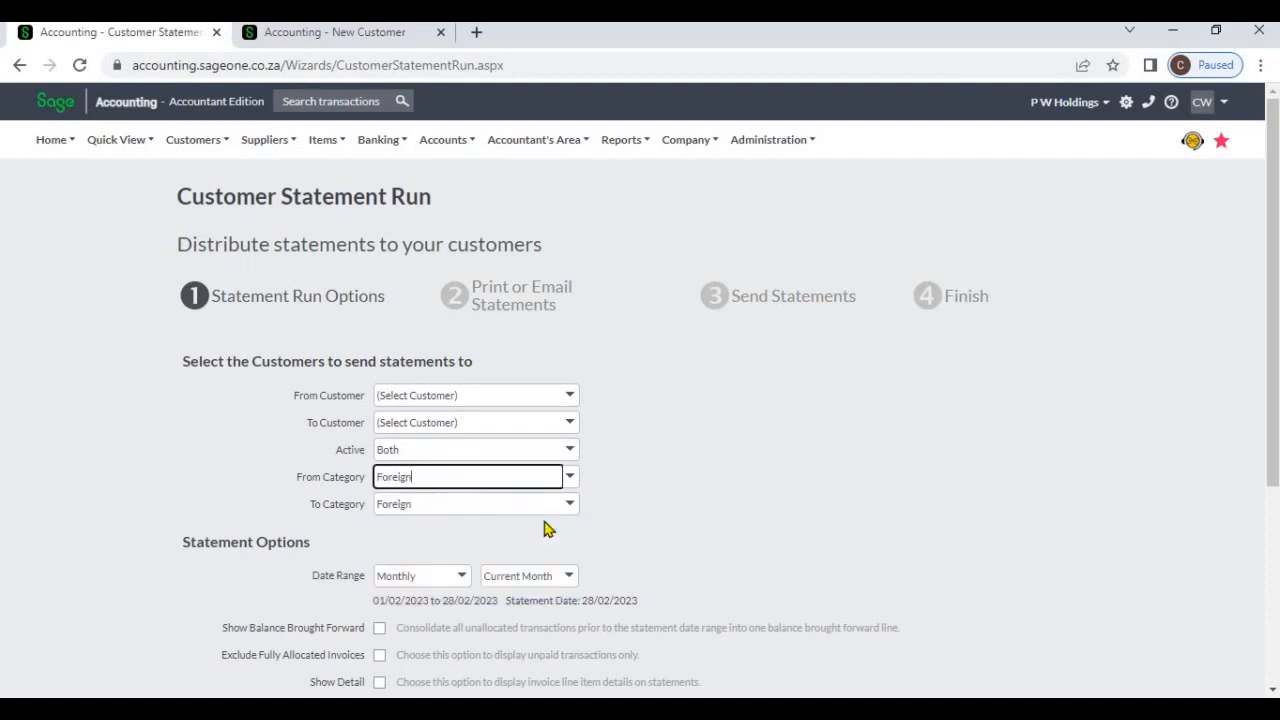
{"action": "left_click", "coordinate": [567, 508]}
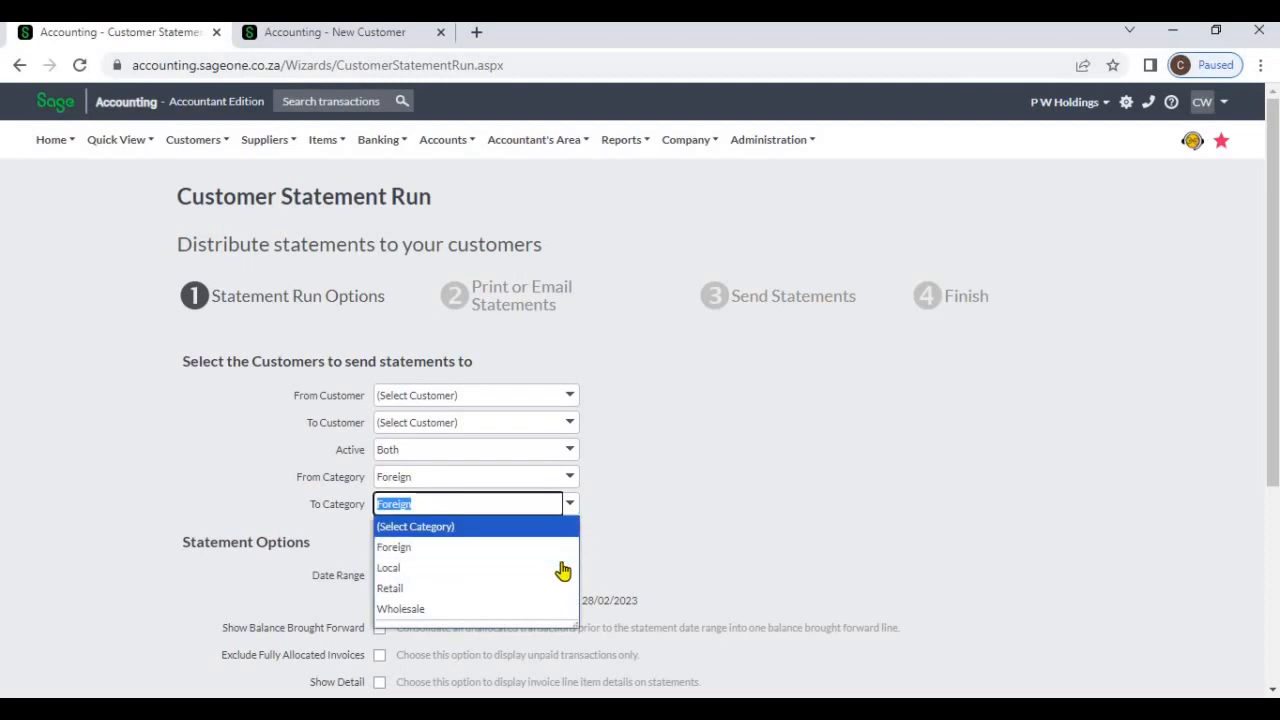
{"action": "left_click", "coordinate": [563, 568]}
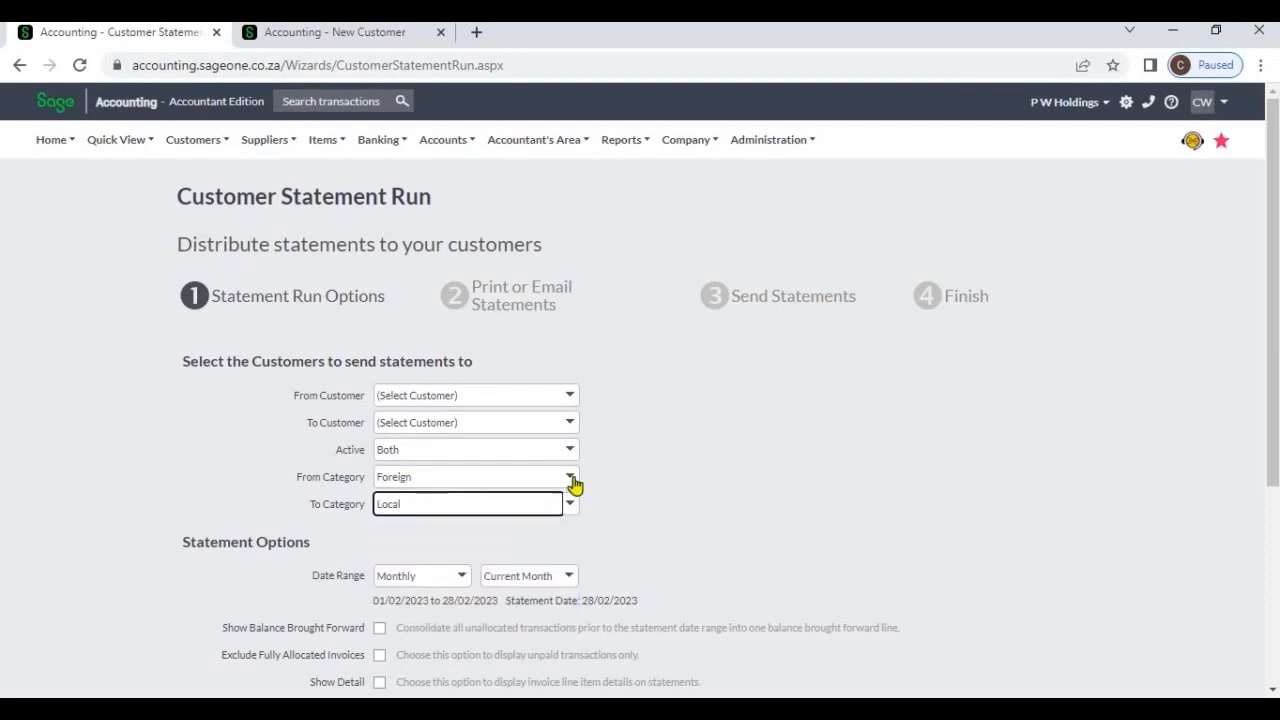
{"action": "left_click", "coordinate": [571, 479]}
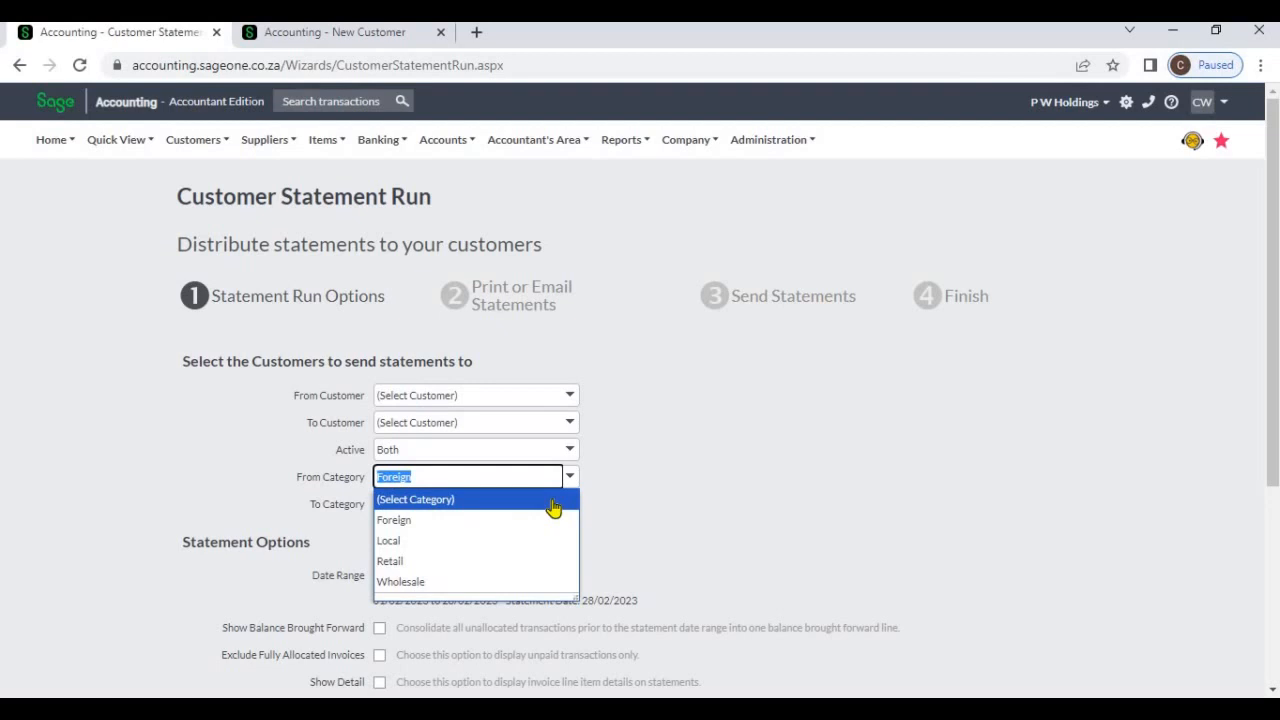
{"action": "left_click", "coordinate": [553, 500]}
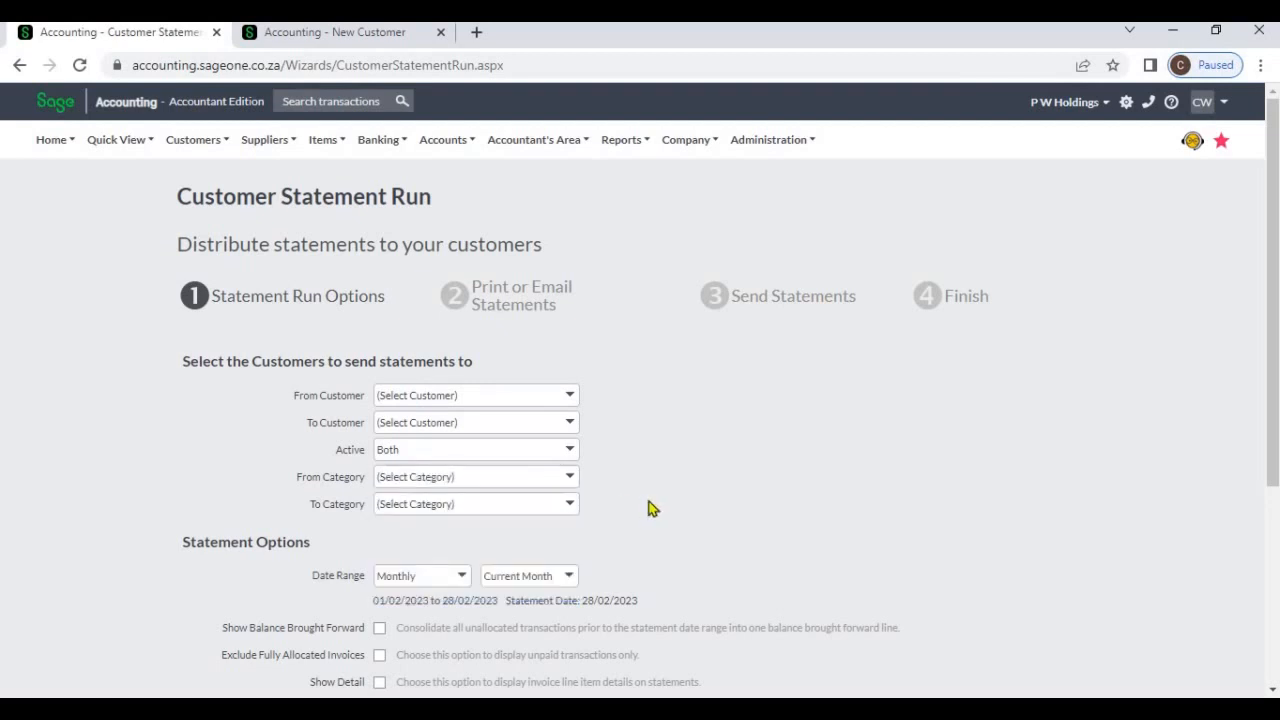
Examine the date range choices available for the statements
{"action": "scroll", "coordinate": [648, 508], "scroll_direction": "down", "scroll_amount": 3}
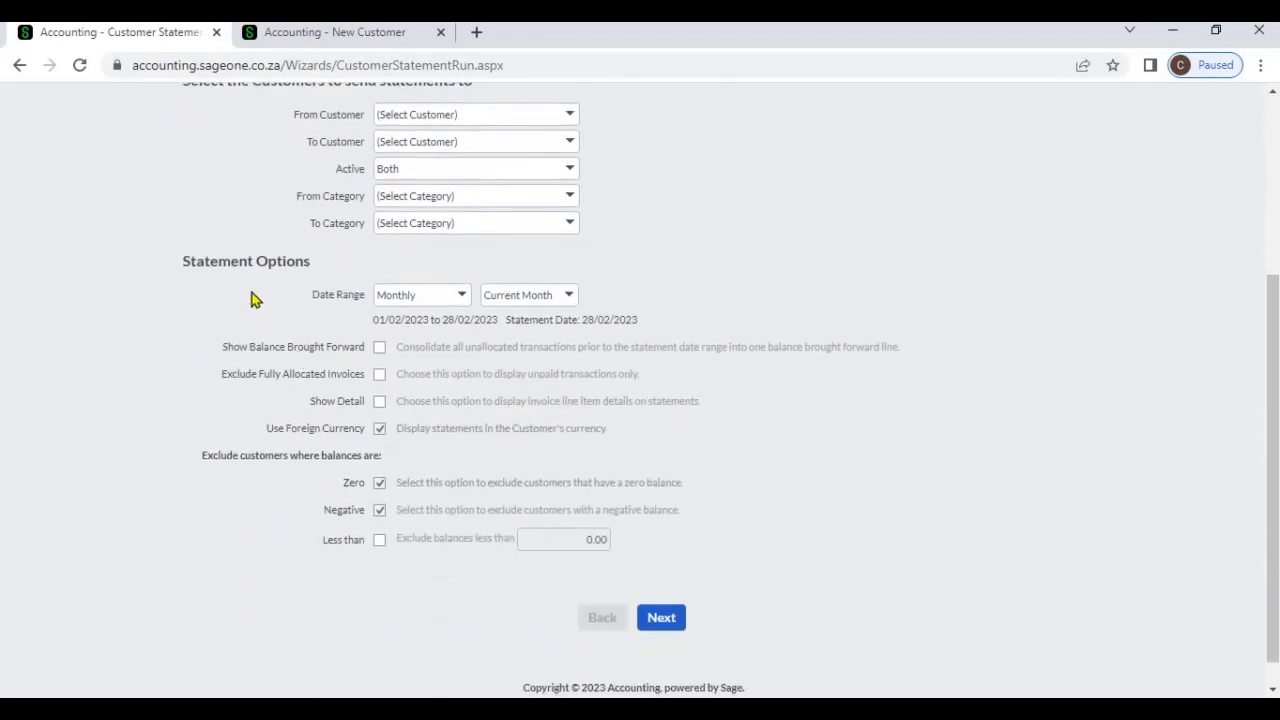
{"action": "left_click", "coordinate": [461, 299]}
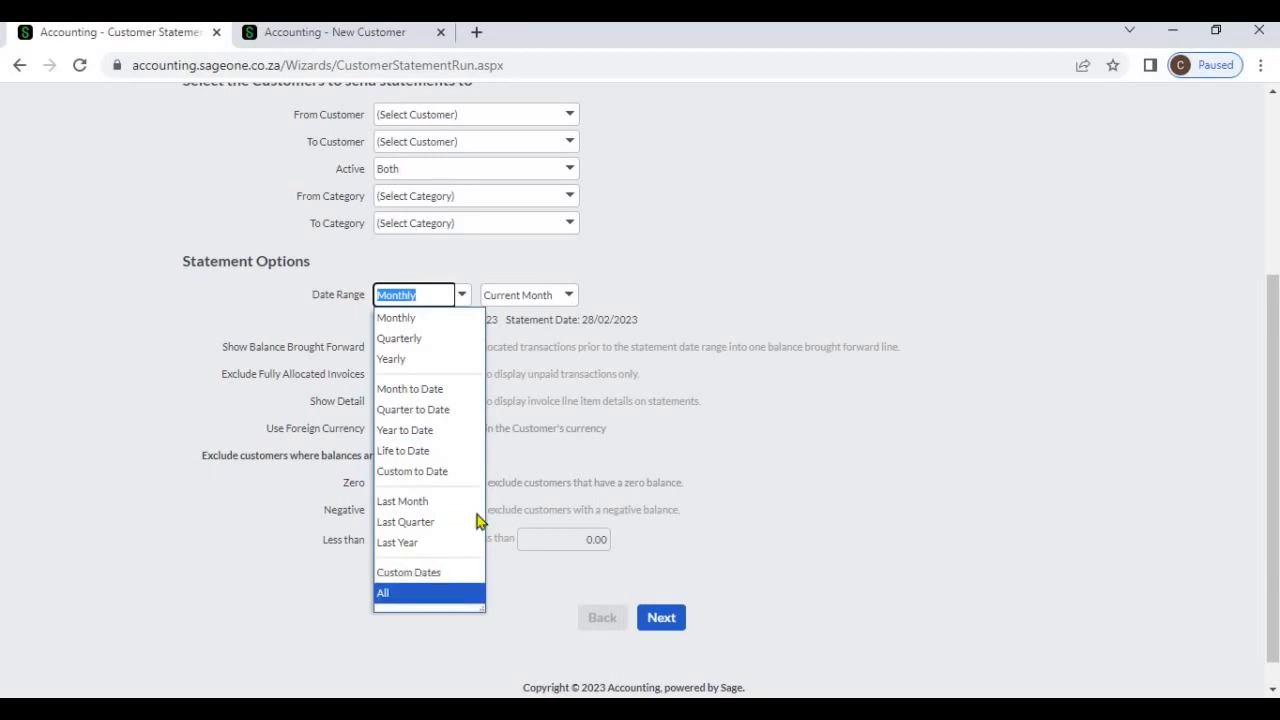
{"action": "left_click", "coordinate": [677, 318]}
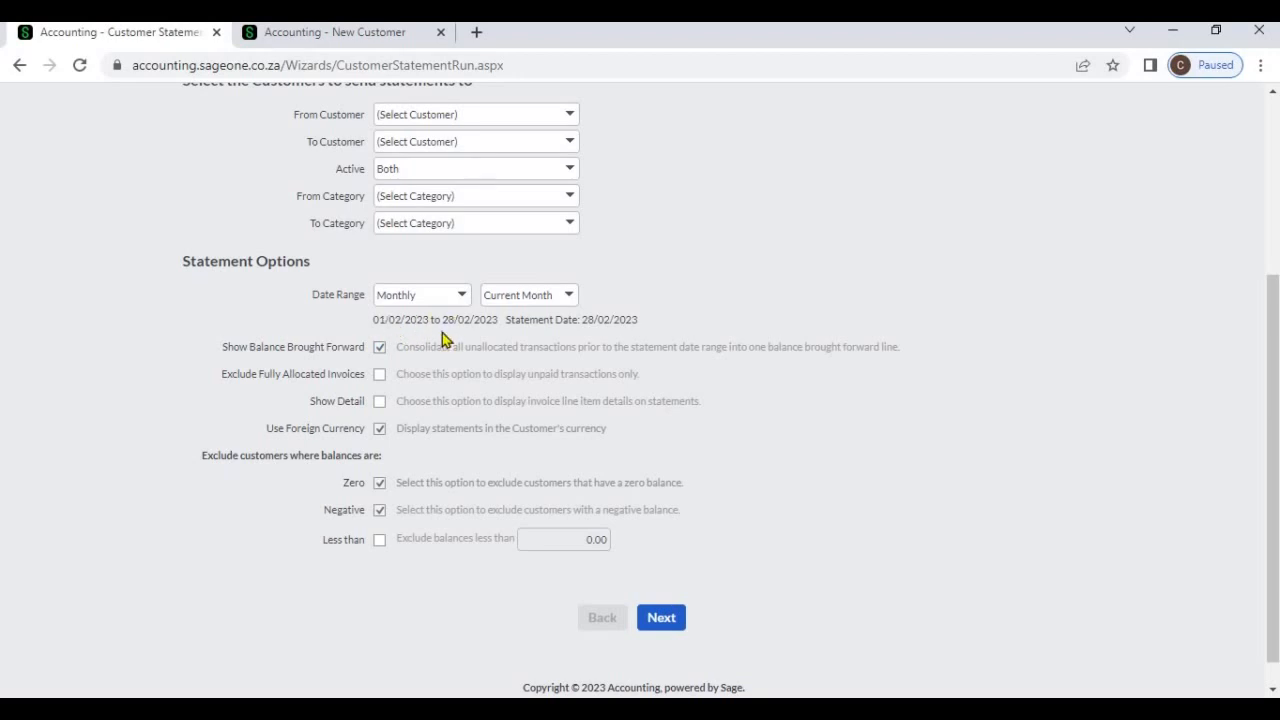
Try the Exclude Fully Allocated Invoices and Show Detail options and switch both off again
{"action": "left_click", "coordinate": [380, 375]}
{"action": "left_click", "coordinate": [414, 375]}
{"action": "left_click", "coordinate": [381, 403]}
{"action": "left_click", "coordinate": [380, 402]}
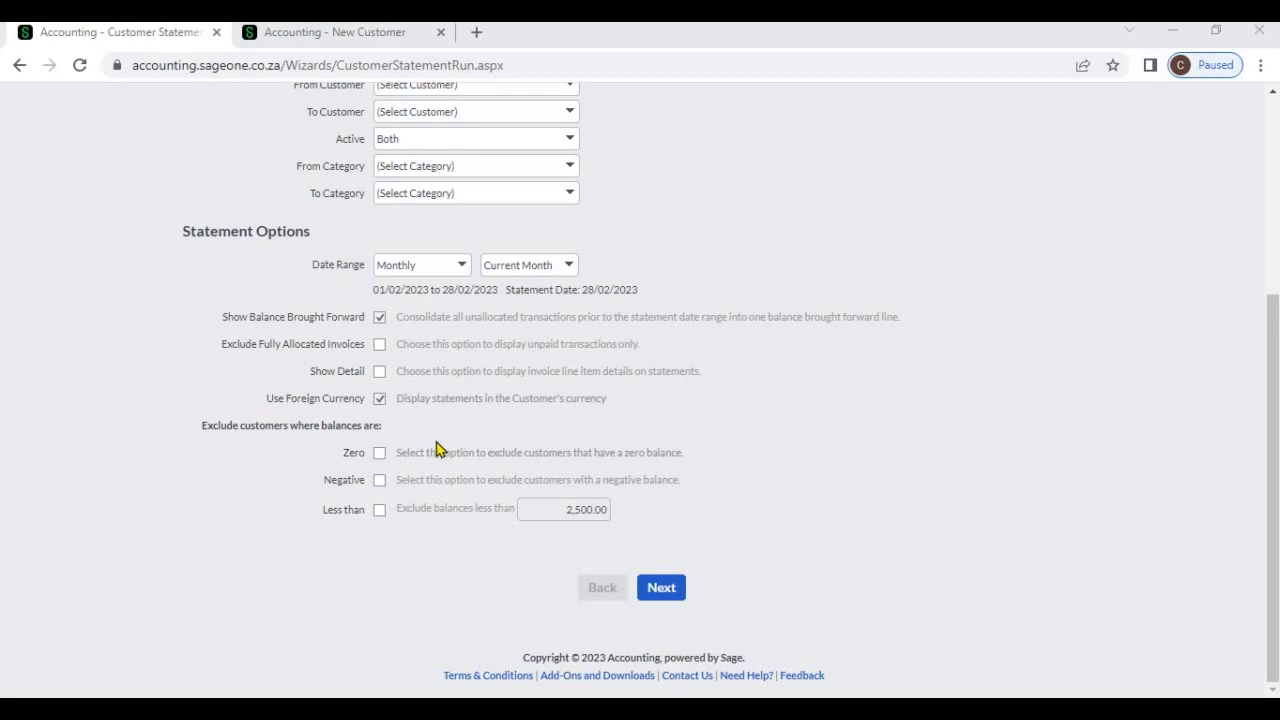
Try excluding customers with zero balances, negative balances, and balances less than 2,500.00
{"action": "left_click", "coordinate": [380, 454]}
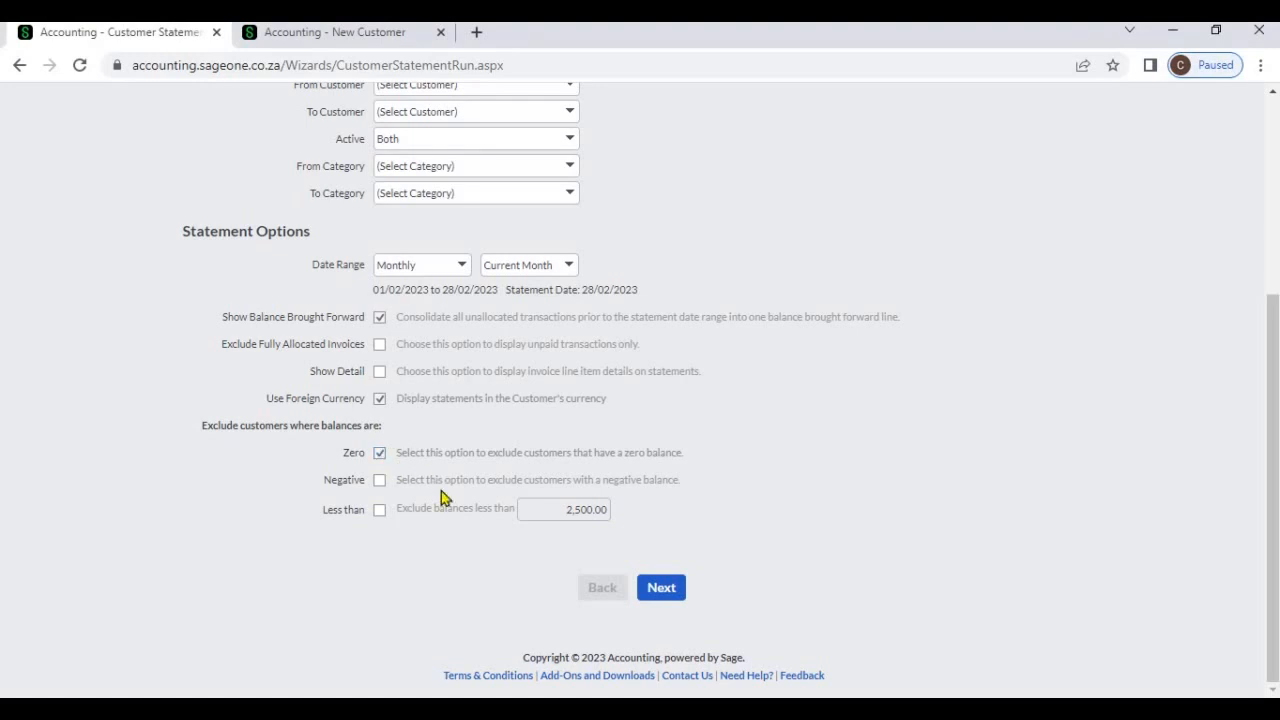
{"action": "left_click", "coordinate": [380, 482]}
{"action": "left_click", "coordinate": [380, 510]}
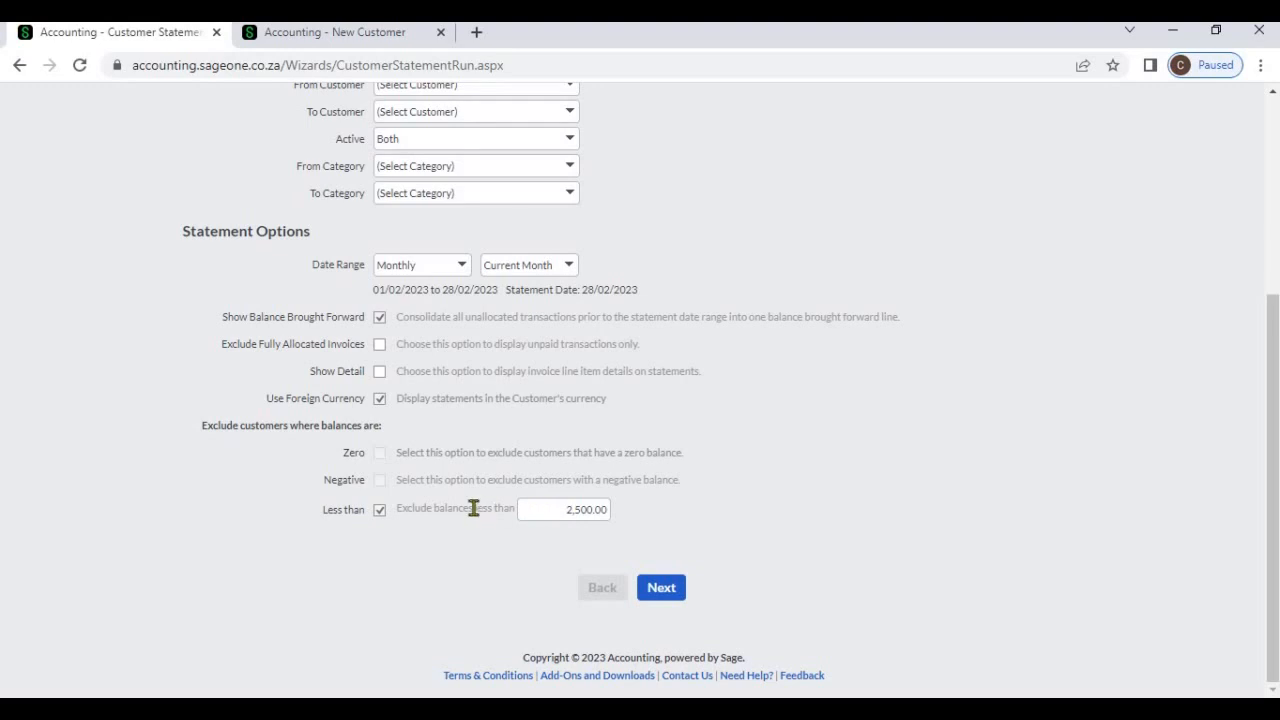
{"action": "left_click", "coordinate": [380, 511]}
{"action": "left_click", "coordinate": [380, 511]}
{"action": "left_click", "coordinate": [380, 512]}
{"action": "left_click", "coordinate": [379, 511]}
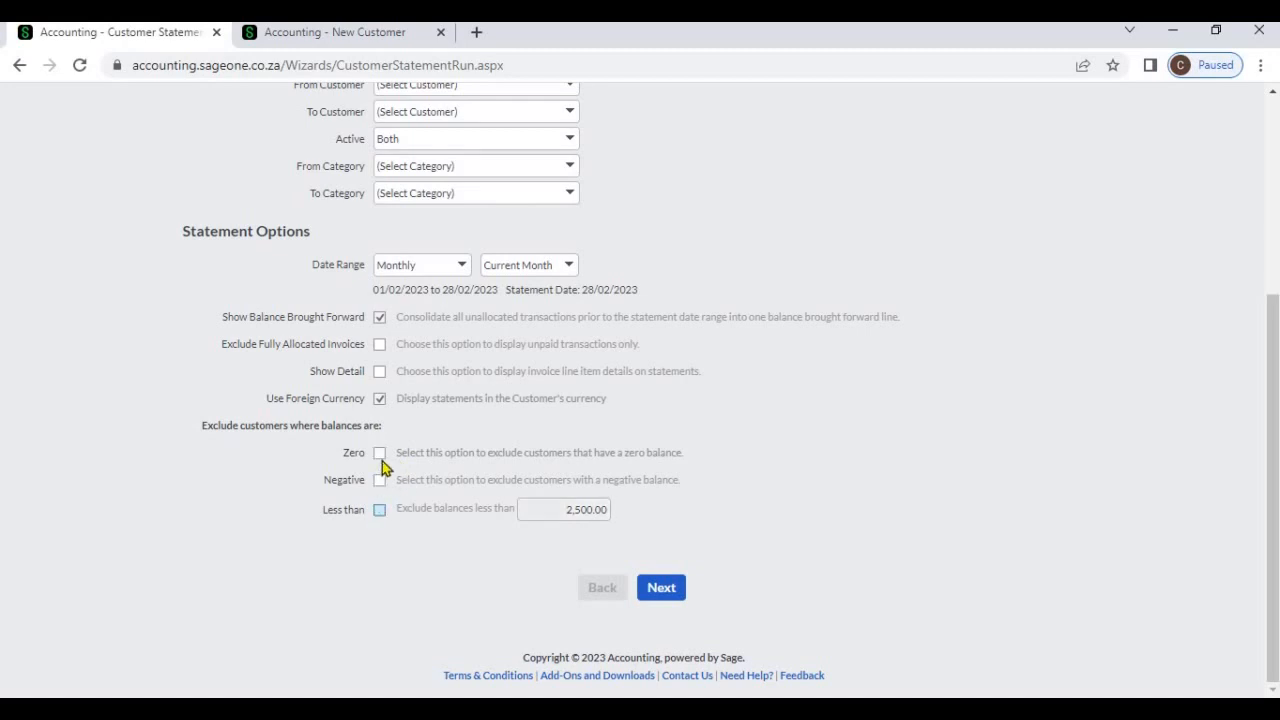
{"action": "left_click", "coordinate": [379, 511]}
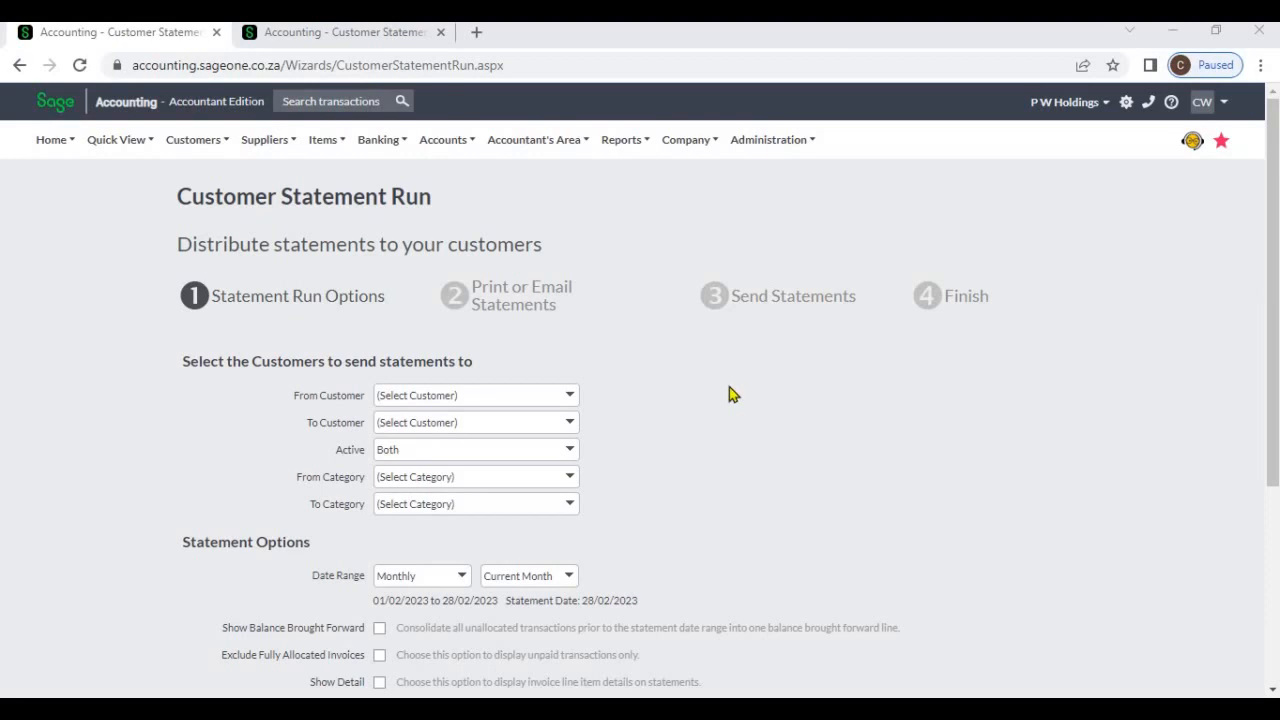
Limit the statement run to Kid Zone (Pvt) Ltd and proceed to the Print or Email Statements stage
{"action": "left_click", "coordinate": [571, 398]}
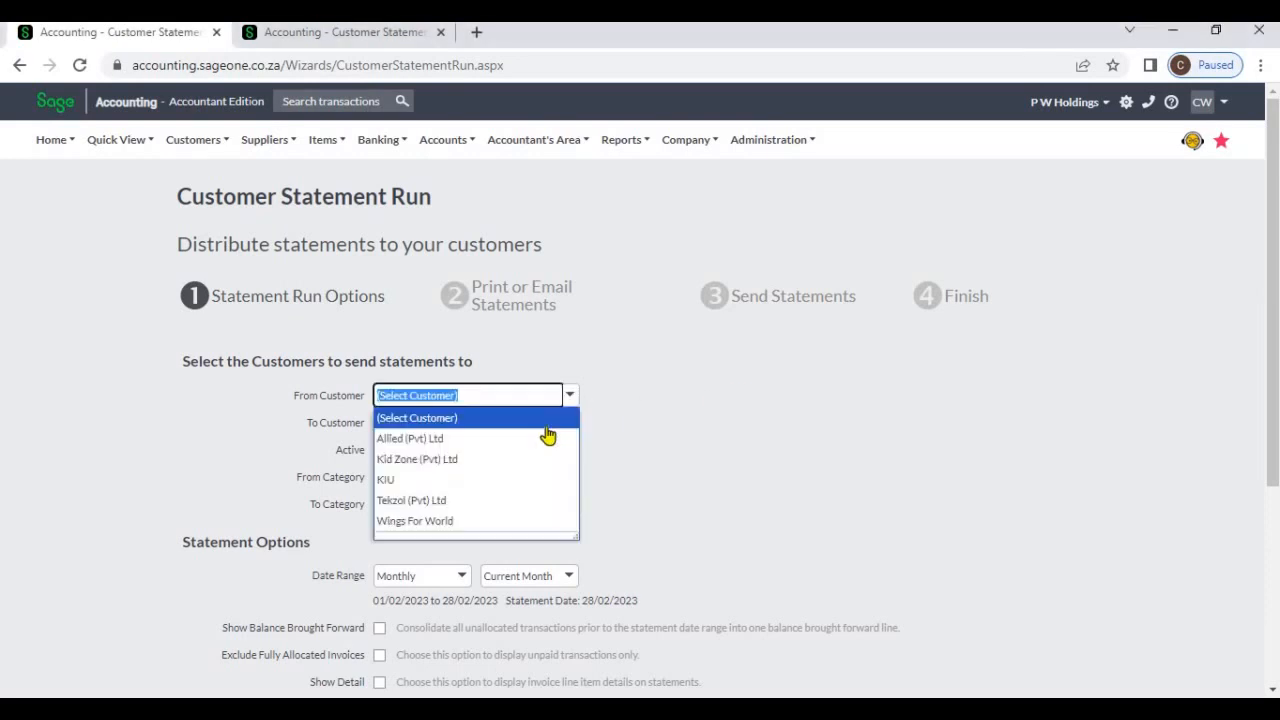
{"action": "left_click", "coordinate": [533, 459]}
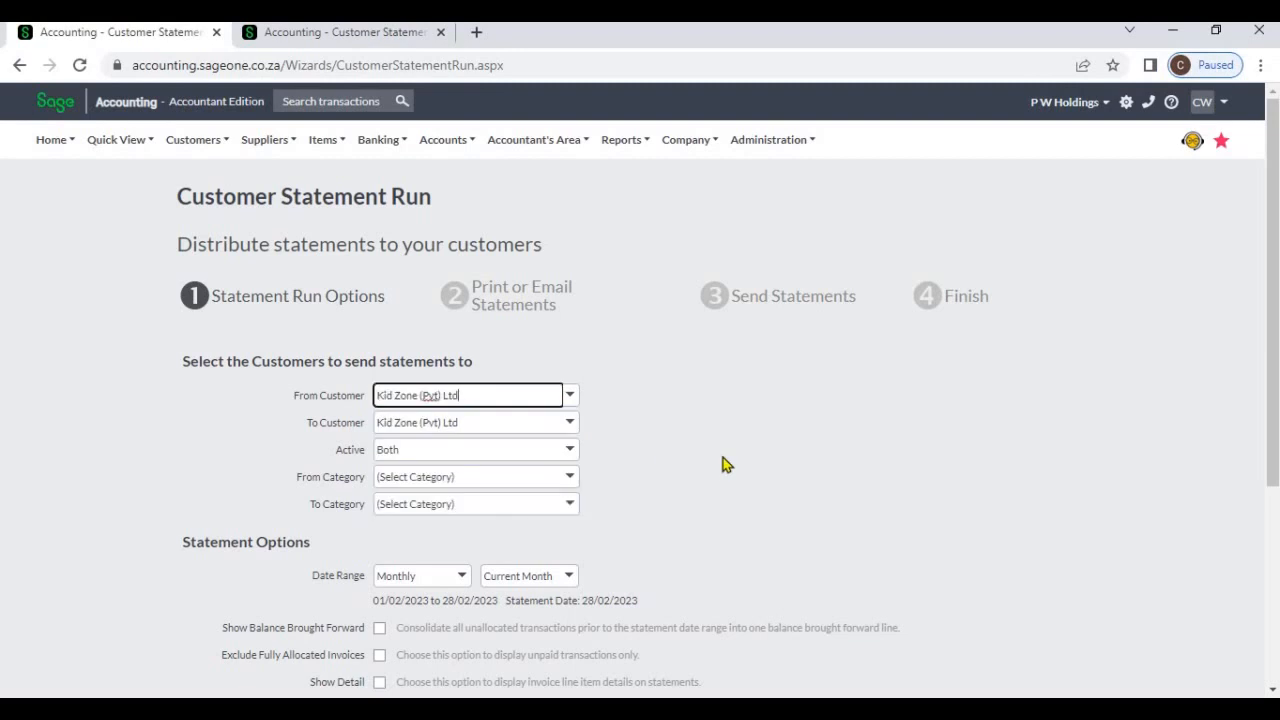
{"action": "scroll", "coordinate": [600, 495], "scroll_direction": "down", "scroll_amount": 2}
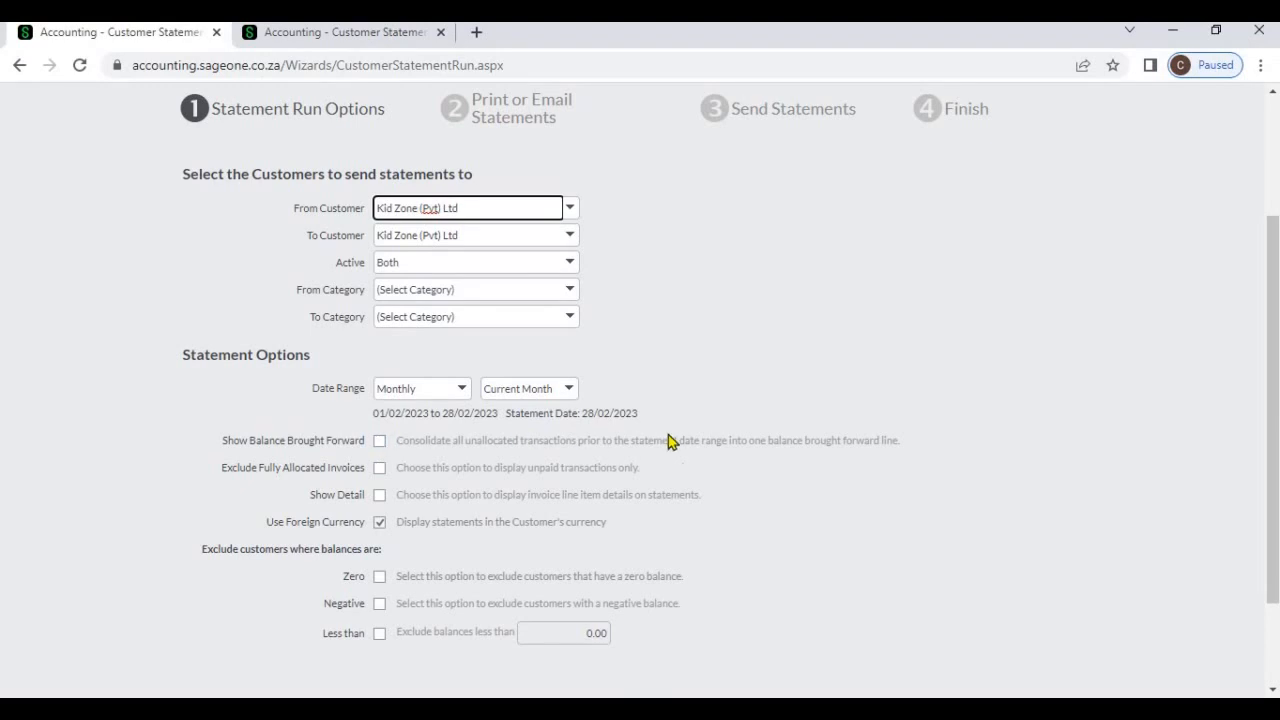
{"action": "scroll", "coordinate": [671, 447], "scroll_direction": "down", "scroll_amount": 2}
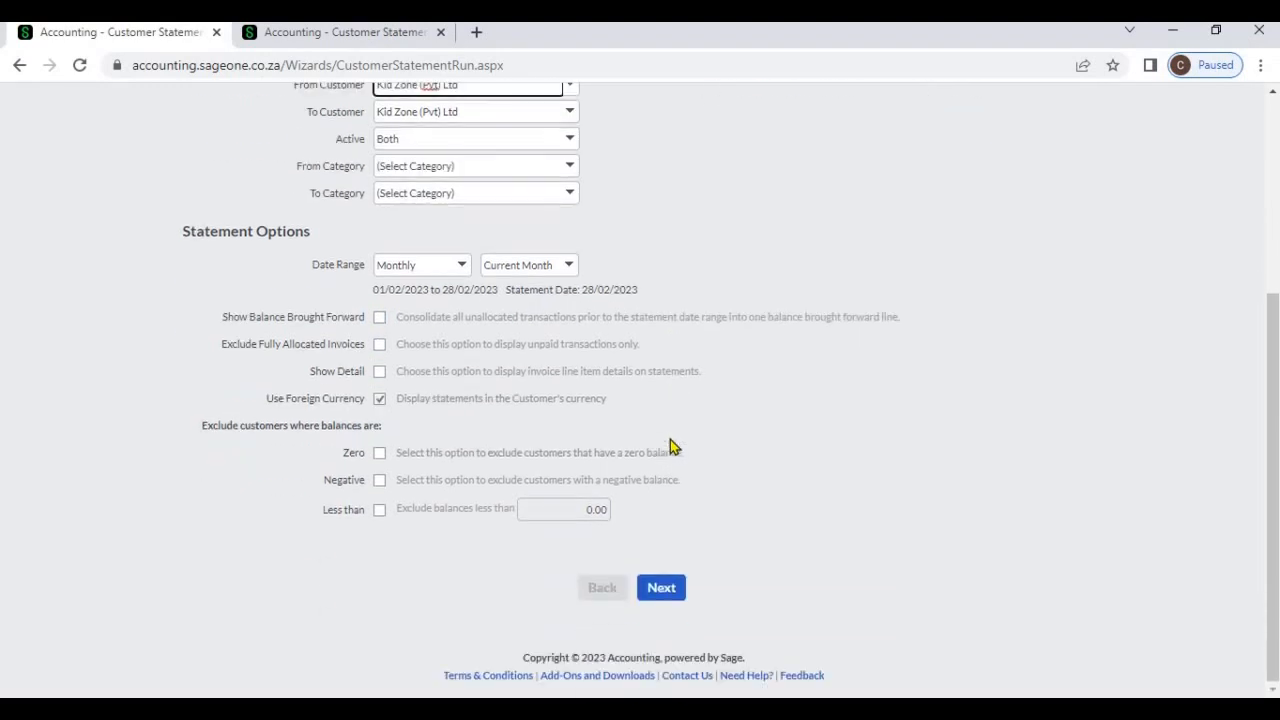
{"action": "left_click", "coordinate": [664, 590]}
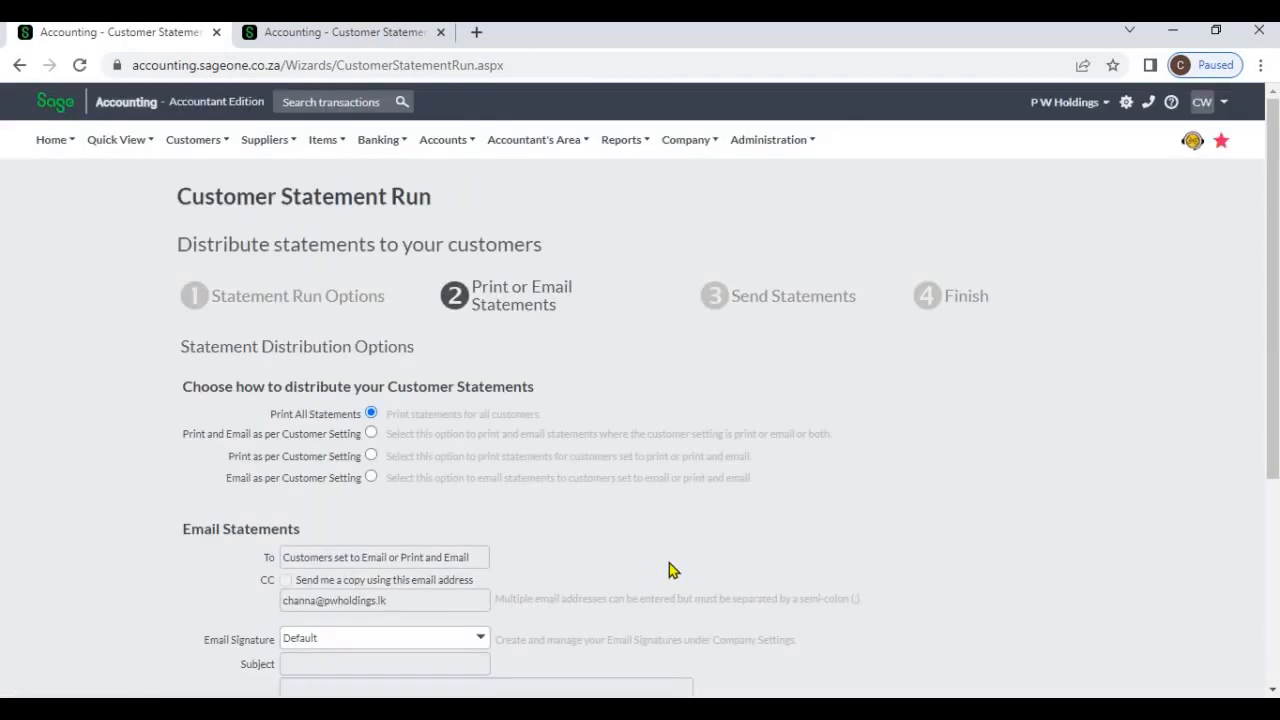
Keep Print All Statements as the distribution method, proceed to Send Statements and preview the Kid Zone (Pvt) Ltd statement
{"action": "scroll", "coordinate": [672, 570], "scroll_direction": "down", "scroll_amount": 3}
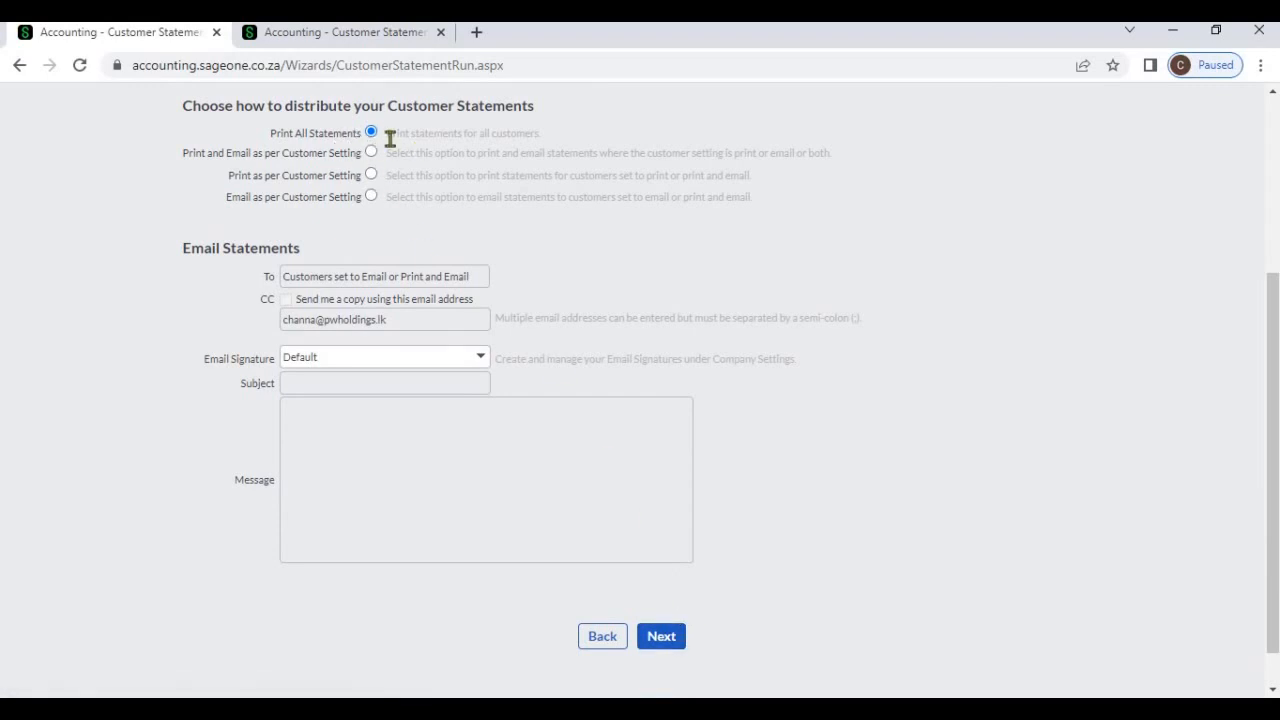
{"action": "left_click", "coordinate": [668, 640]}
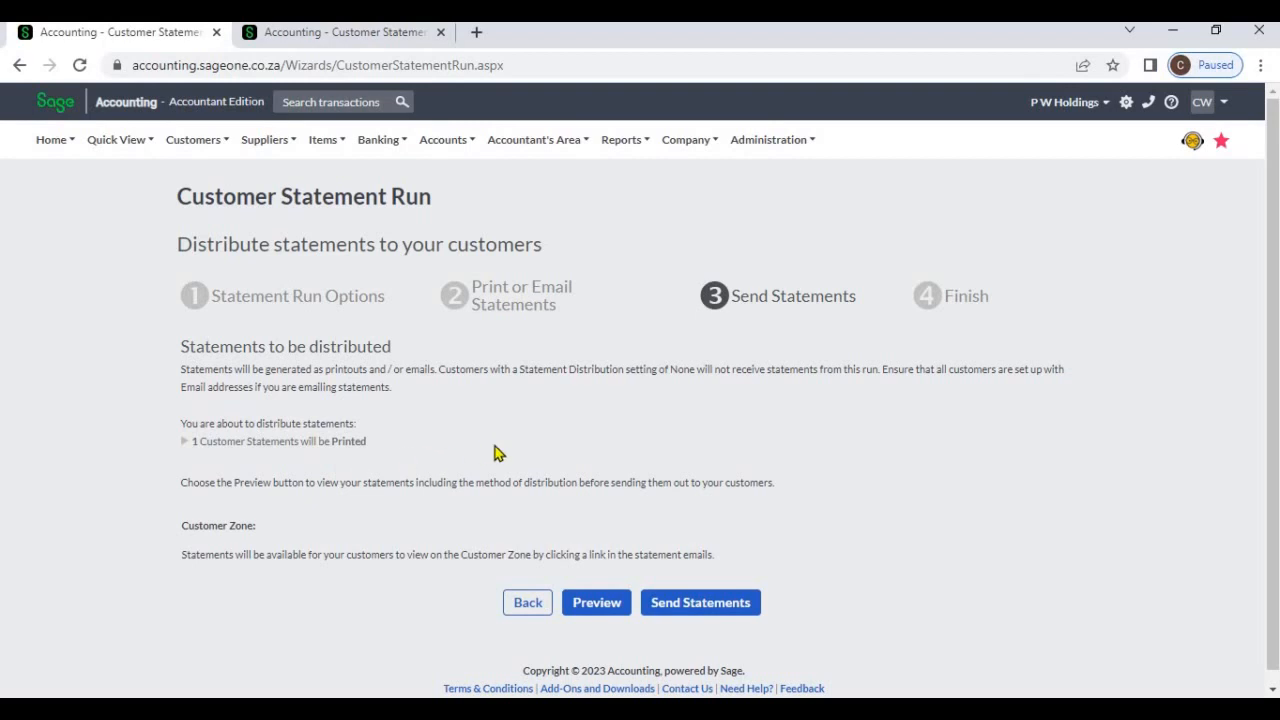
{"action": "left_click", "coordinate": [609, 606]}
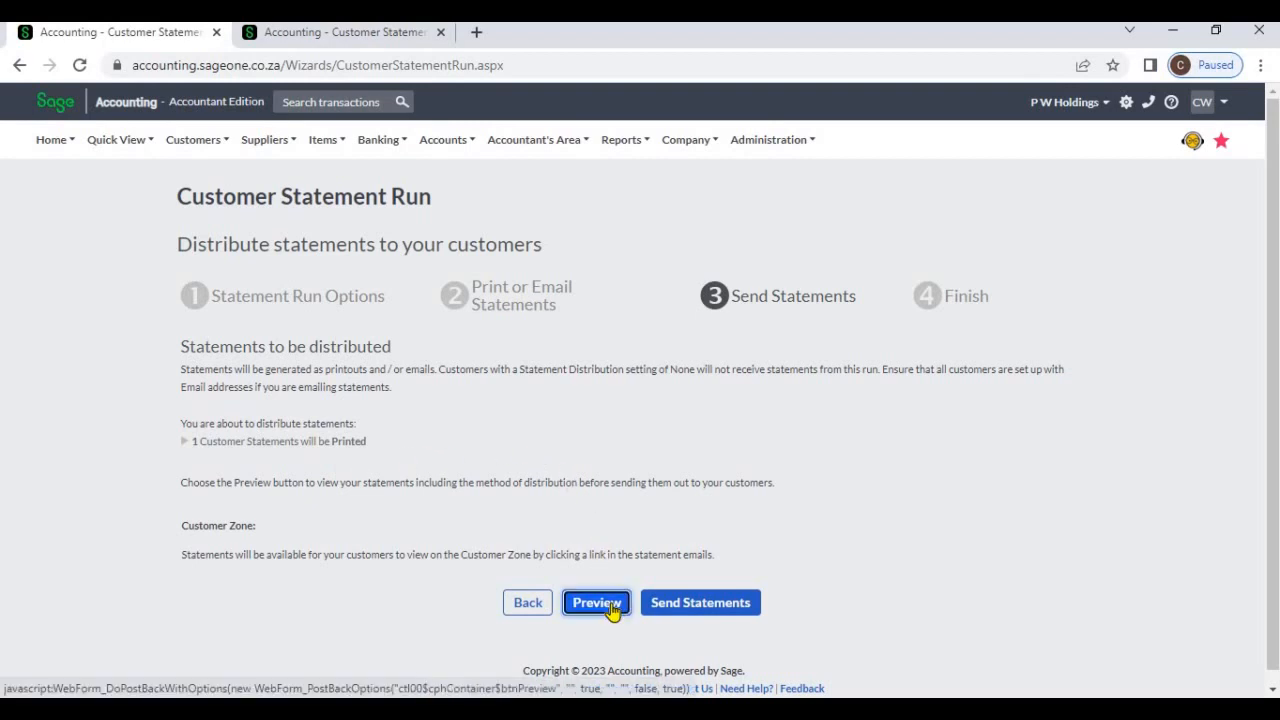
{"action": "left_click", "coordinate": [609, 606]}
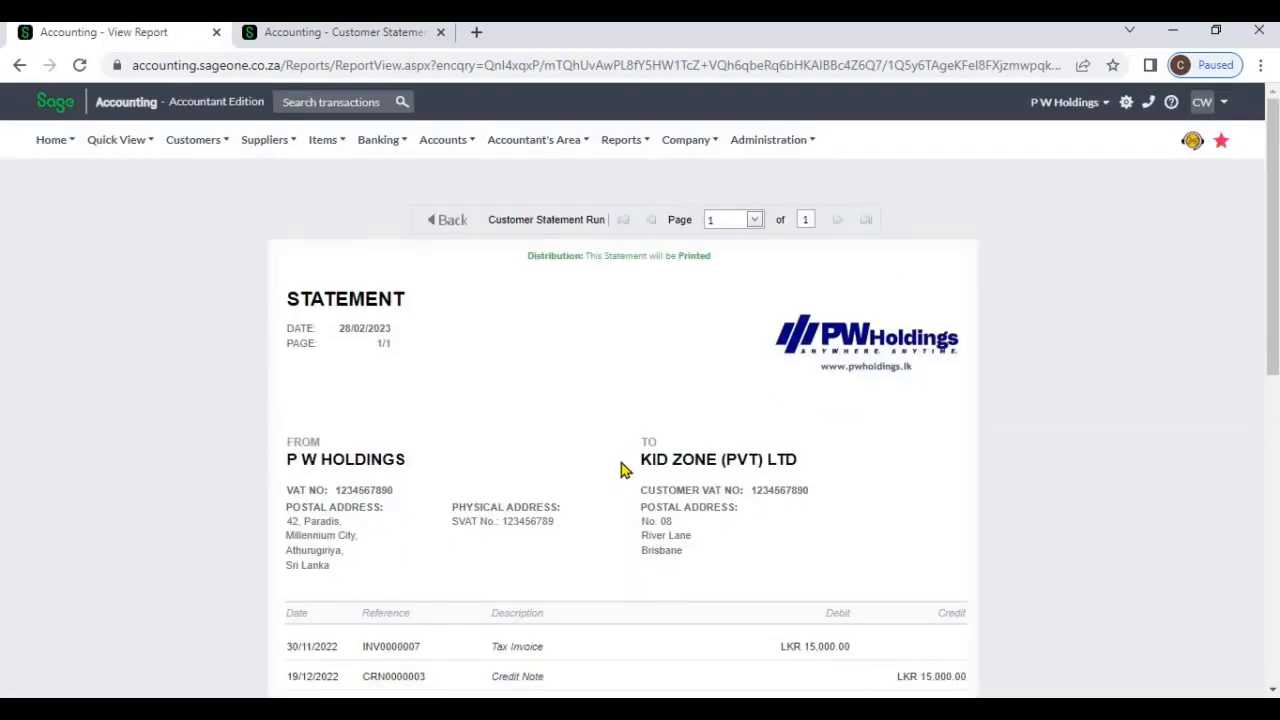
Review the previewed statement's transaction lines, ageing columns, amount due and amount paid
{"action": "scroll", "coordinate": [620, 468], "scroll_direction": "down", "scroll_amount": 2}
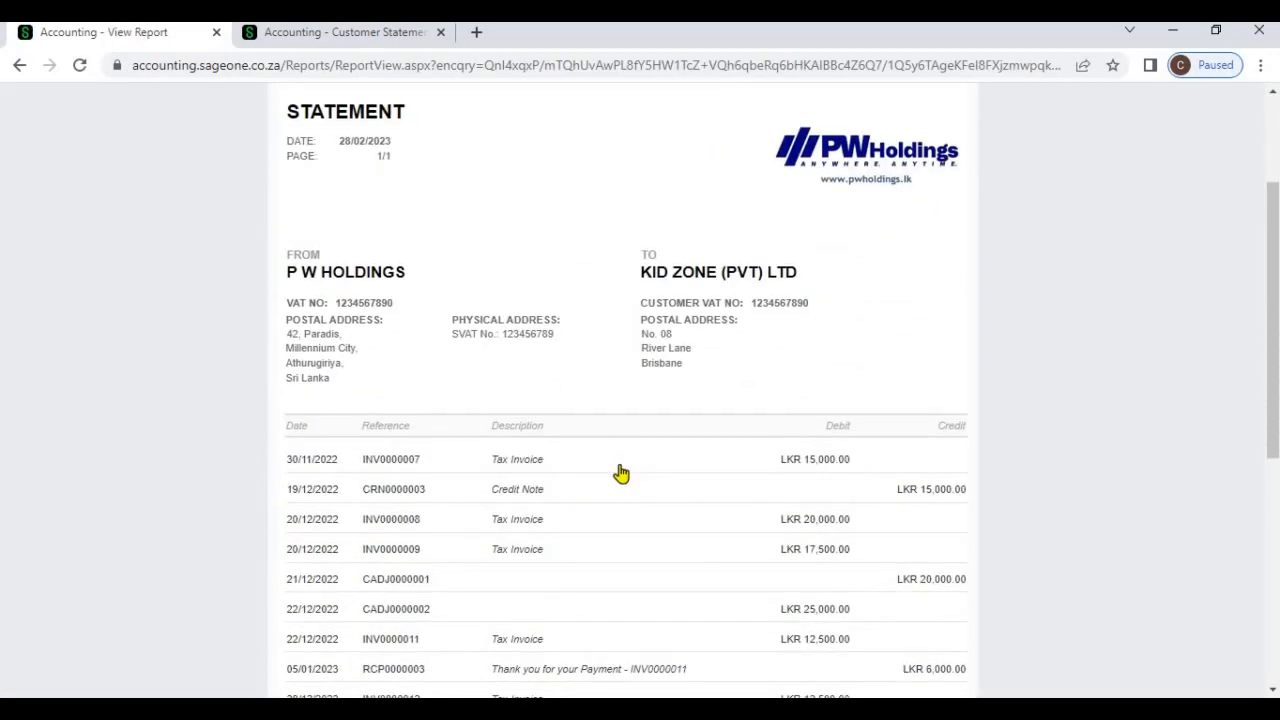
{"action": "scroll", "coordinate": [622, 470], "scroll_direction": "down", "scroll_amount": 2}
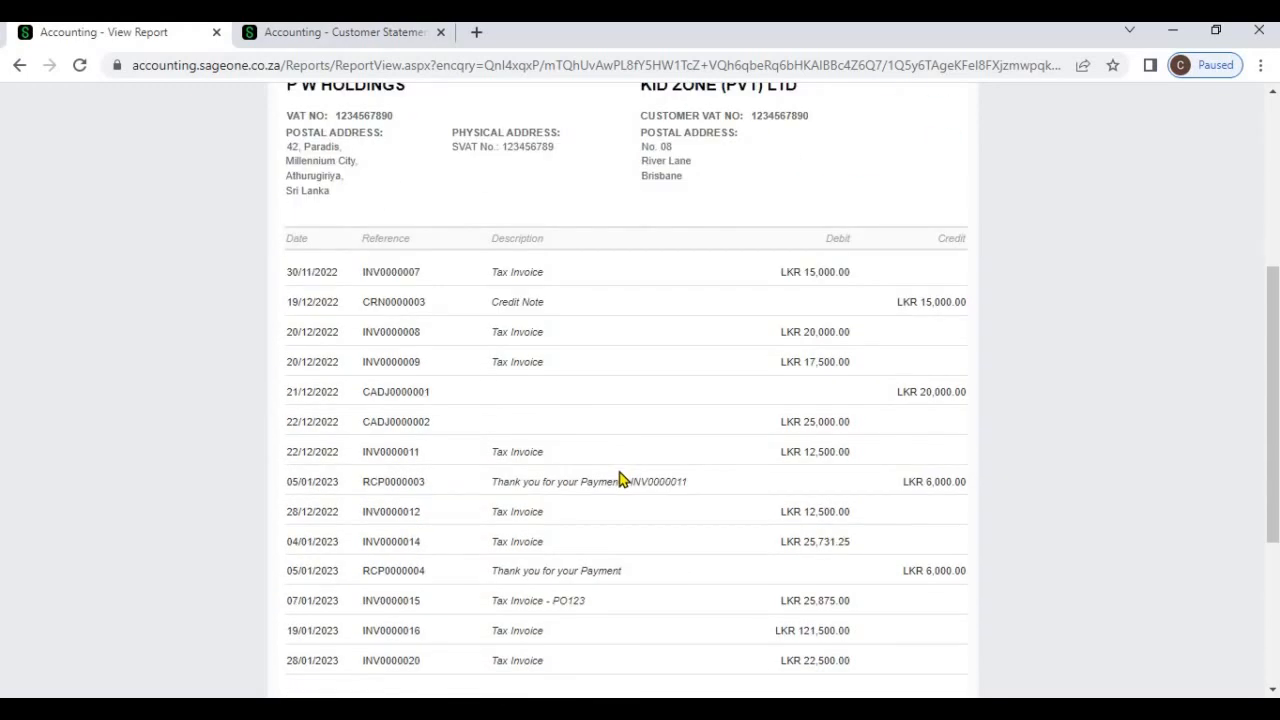
{"action": "scroll", "coordinate": [620, 476], "scroll_direction": "down", "scroll_amount": 1}
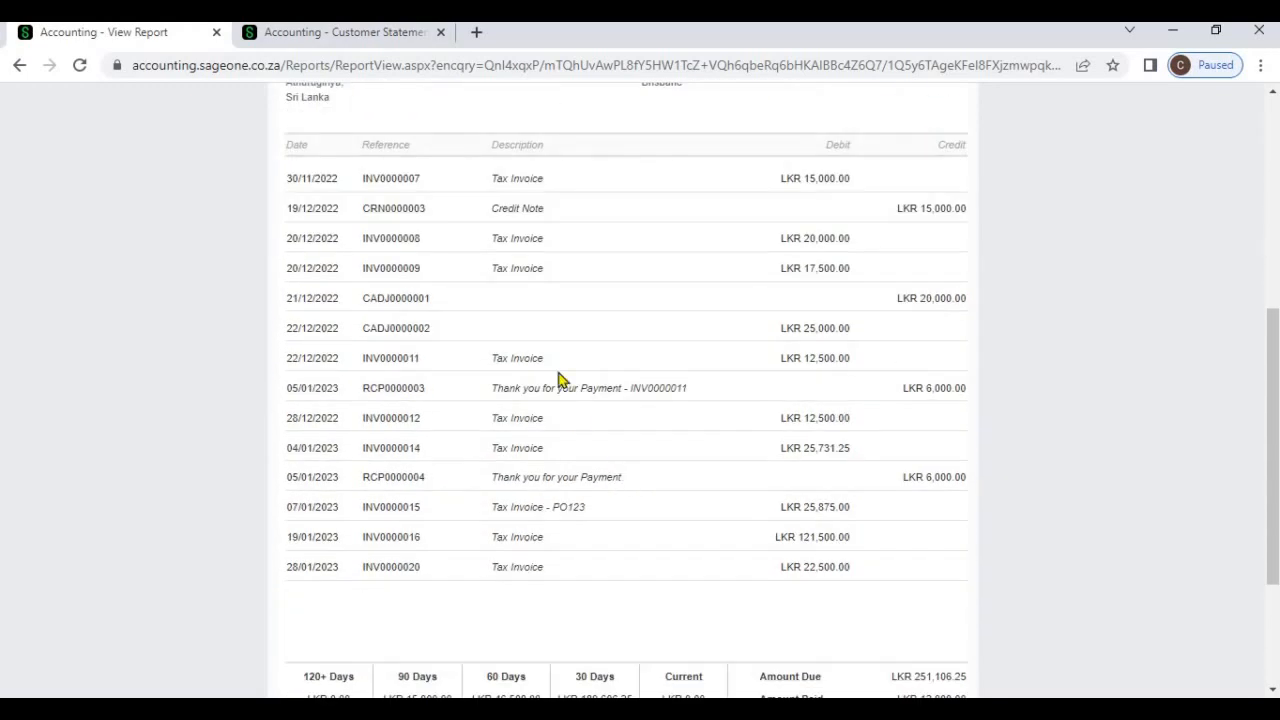
{"action": "scroll", "coordinate": [541, 480], "scroll_direction": "down", "scroll_amount": 1}
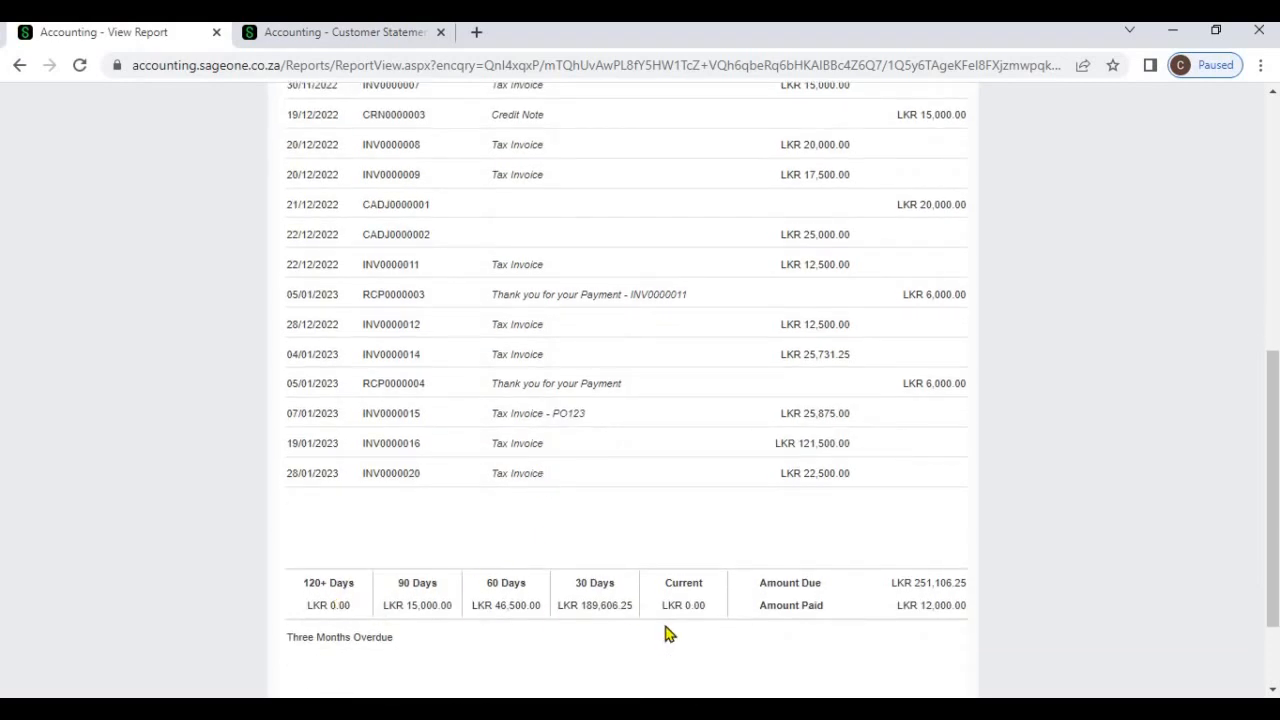
{"action": "scroll", "coordinate": [668, 633], "scroll_direction": "down", "scroll_amount": 1}
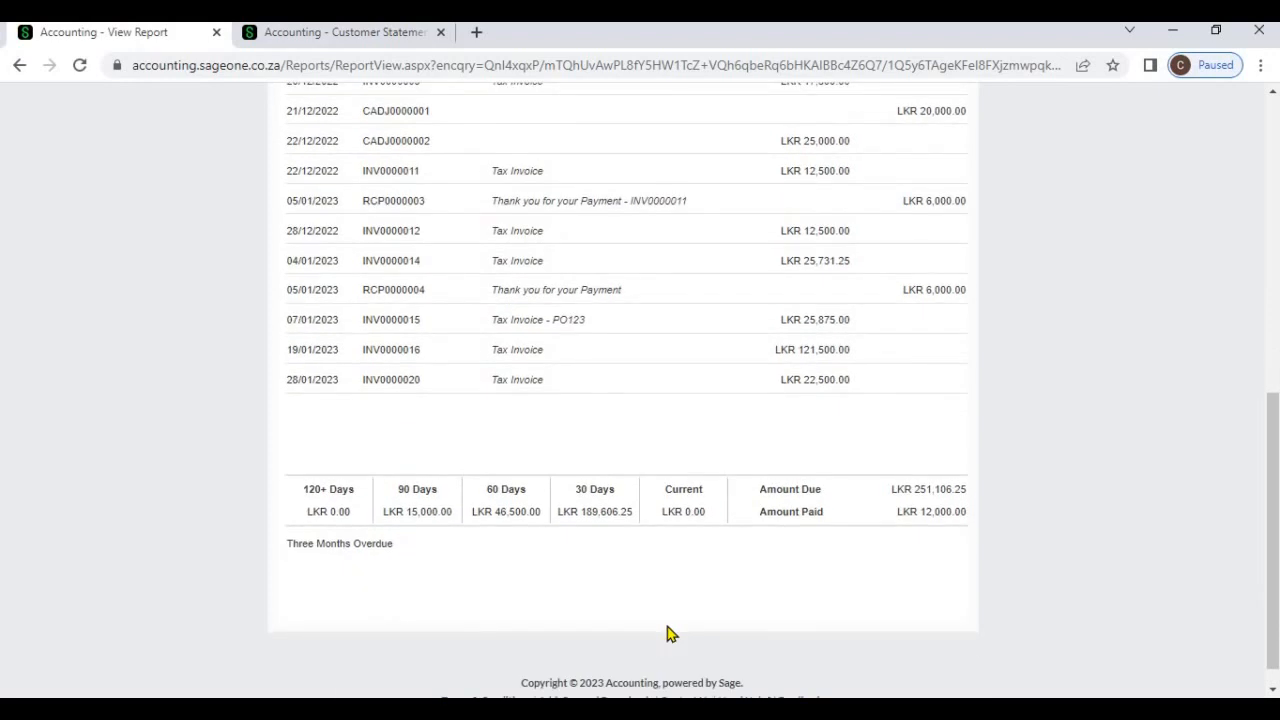
{"action": "scroll", "coordinate": [668, 633], "scroll_direction": "up", "scroll_amount": 3}
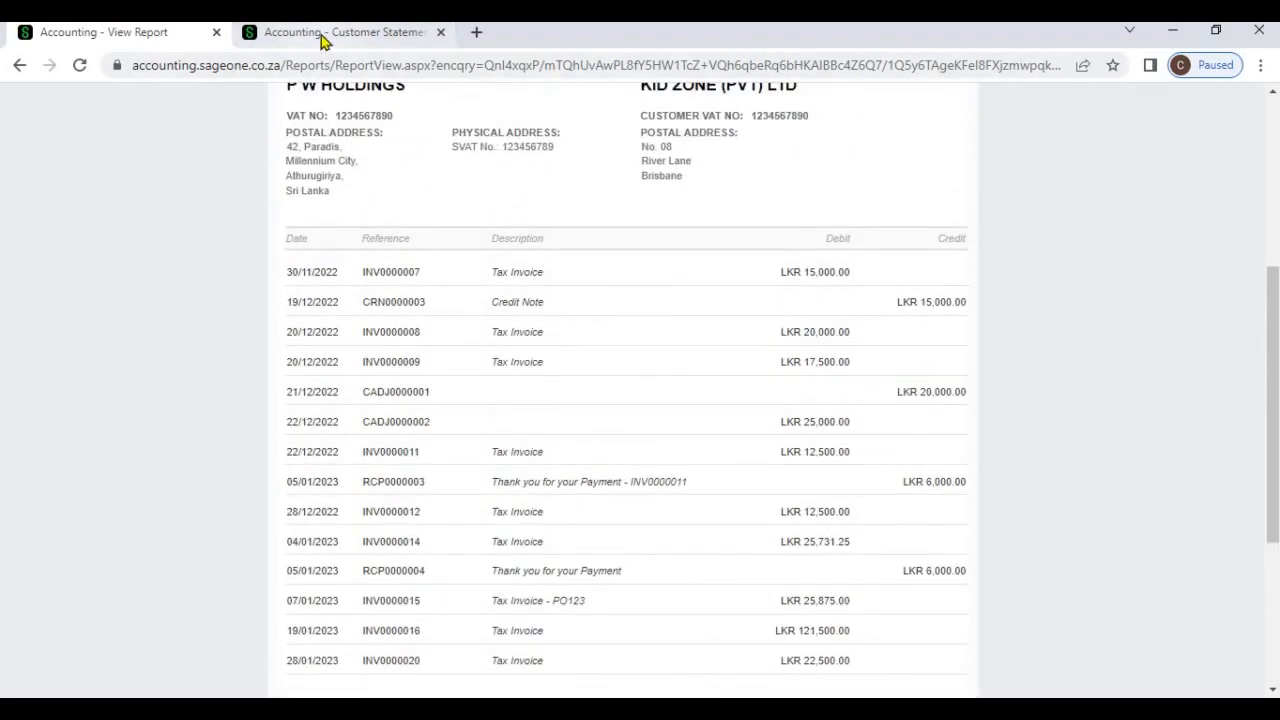
In the second Customer Statement Run, limit the customers to Kid Zone (Pvt) Ltd, enable Show Balance Brought Forward and proceed
{"action": "left_click", "coordinate": [323, 36]}
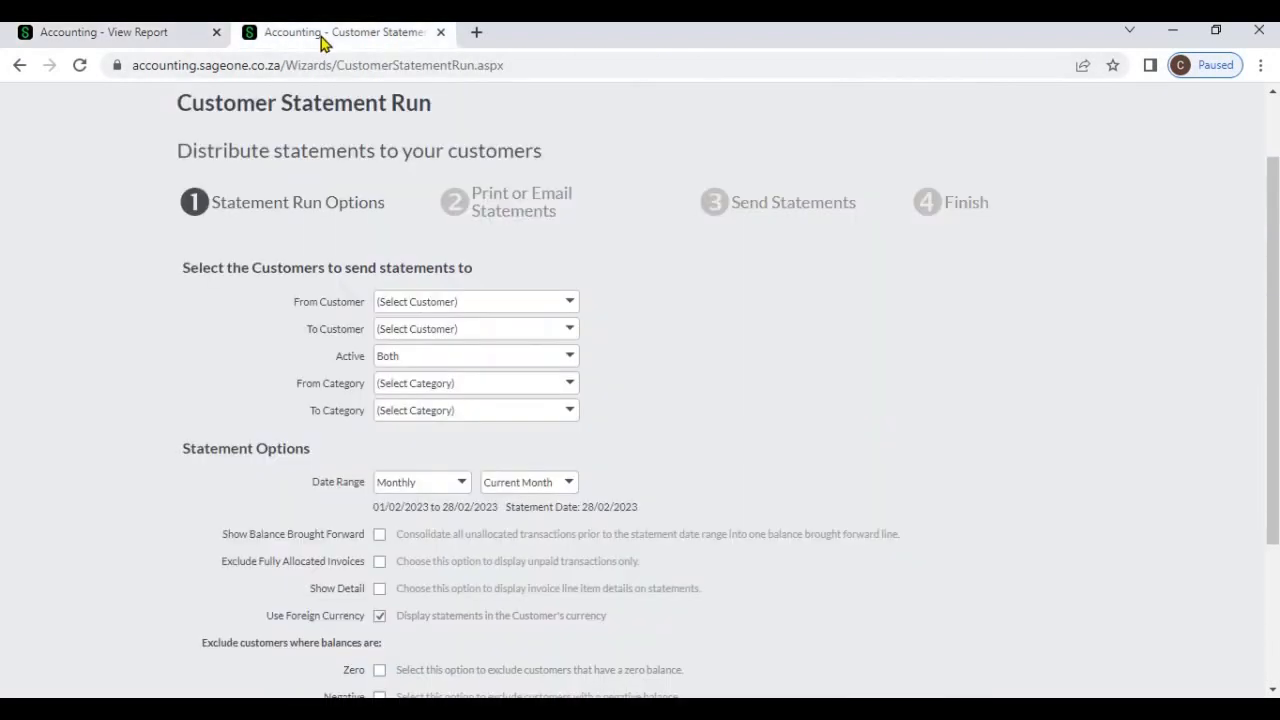
{"action": "left_click", "coordinate": [575, 305]}
{"action": "left_click", "coordinate": [537, 362]}
{"action": "left_click", "coordinate": [375, 563]}
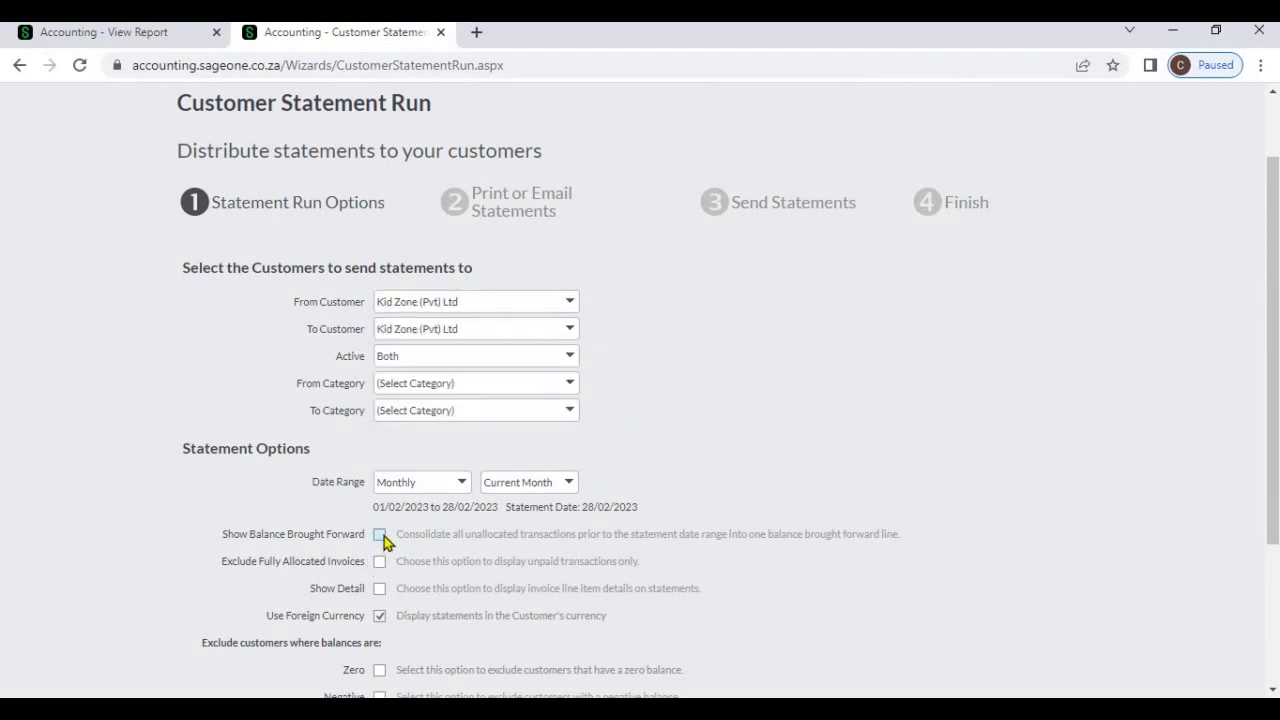
{"action": "left_click", "coordinate": [380, 535]}
{"action": "scroll", "coordinate": [719, 522], "scroll_direction": "down", "scroll_amount": 1}
{"action": "scroll", "coordinate": [719, 522], "scroll_direction": "down", "scroll_amount": 2}
{"action": "left_click", "coordinate": [668, 620]}
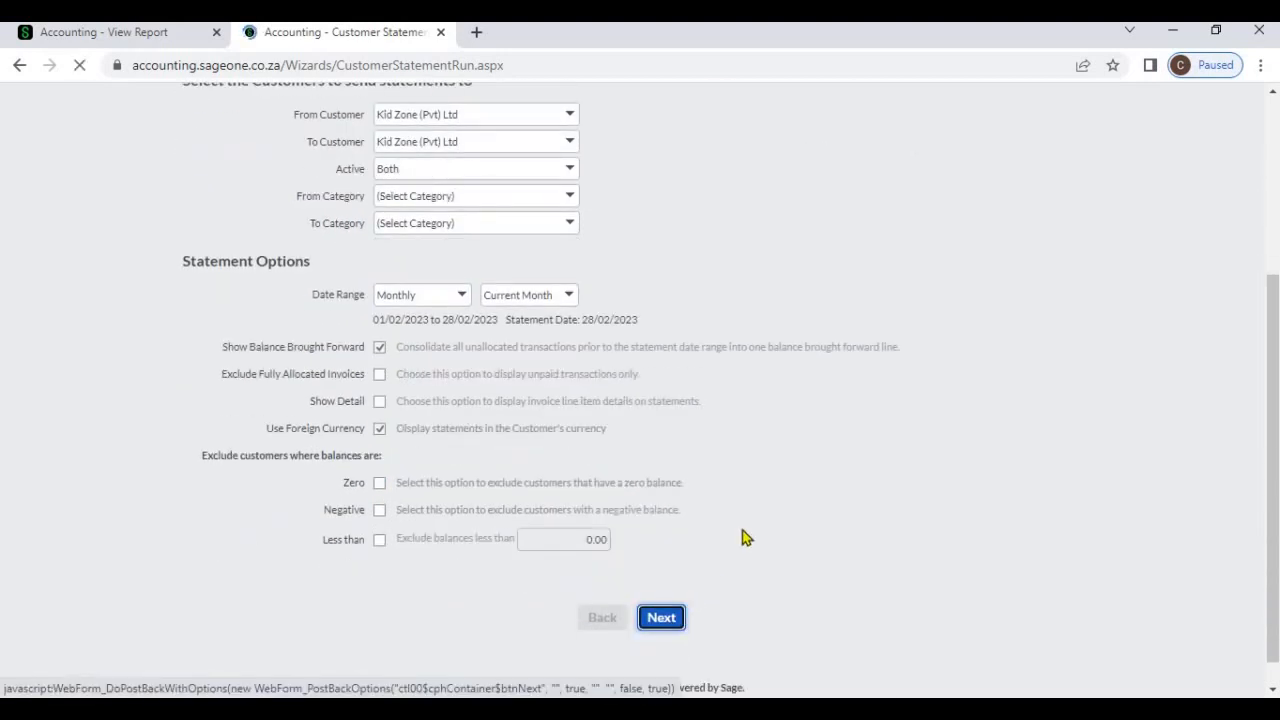
Proceed with Print All Statements, then preview and review the current-month statement with its balance brought forward
{"action": "scroll", "coordinate": [745, 533], "scroll_direction": "down", "scroll_amount": 3}
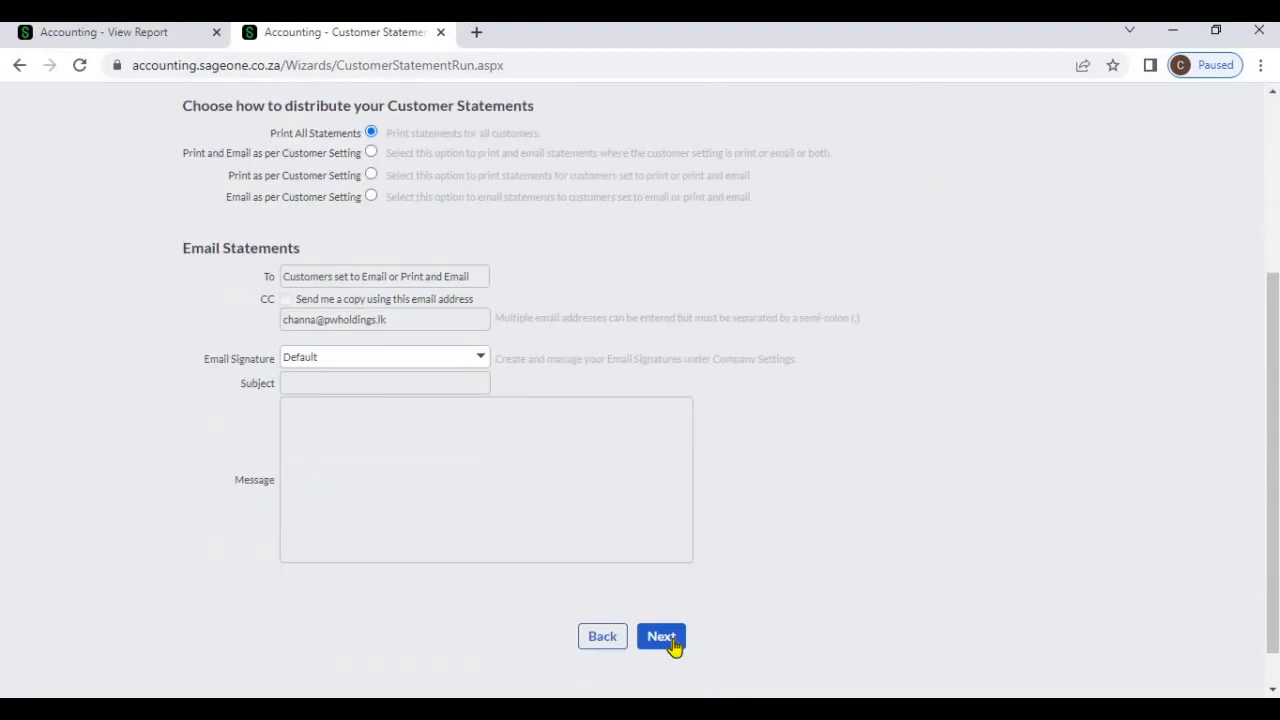
{"action": "left_click", "coordinate": [662, 637]}
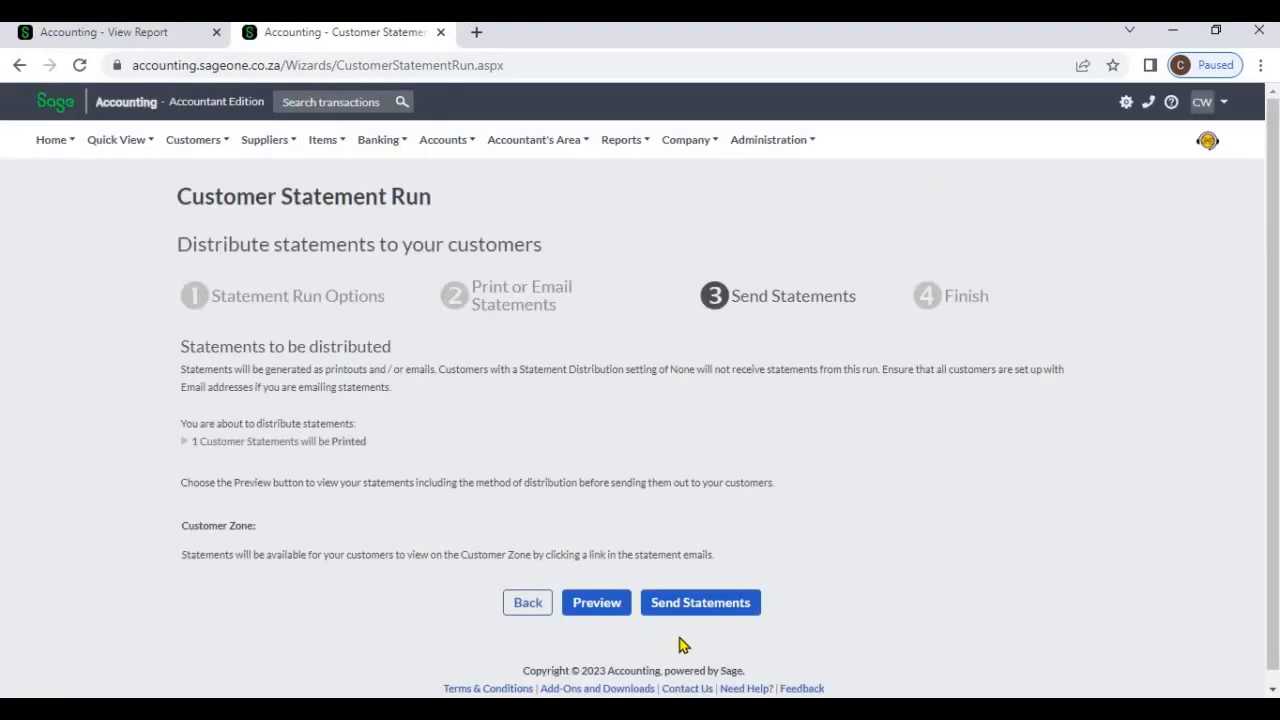
{"action": "left_click", "coordinate": [608, 607]}
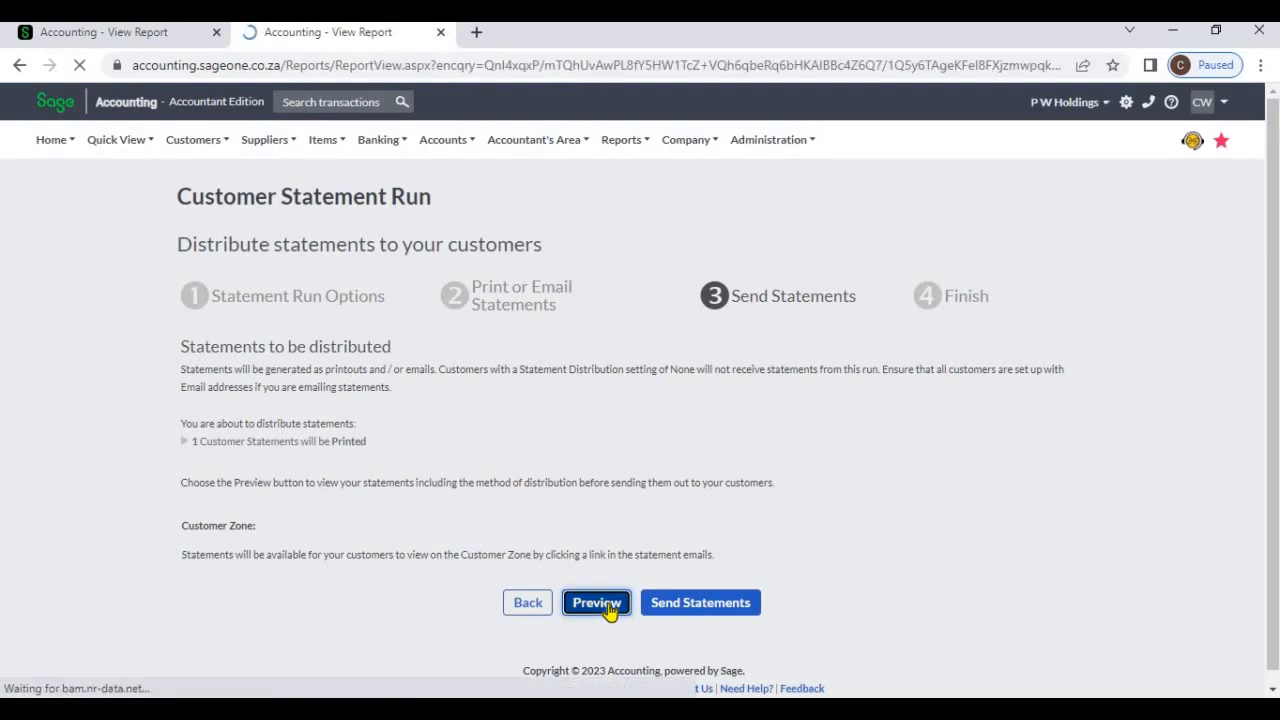
{"action": "scroll", "coordinate": [613, 580], "scroll_direction": "down", "scroll_amount": 2}
{"action": "scroll", "coordinate": [609, 573], "scroll_direction": "down", "scroll_amount": 1}
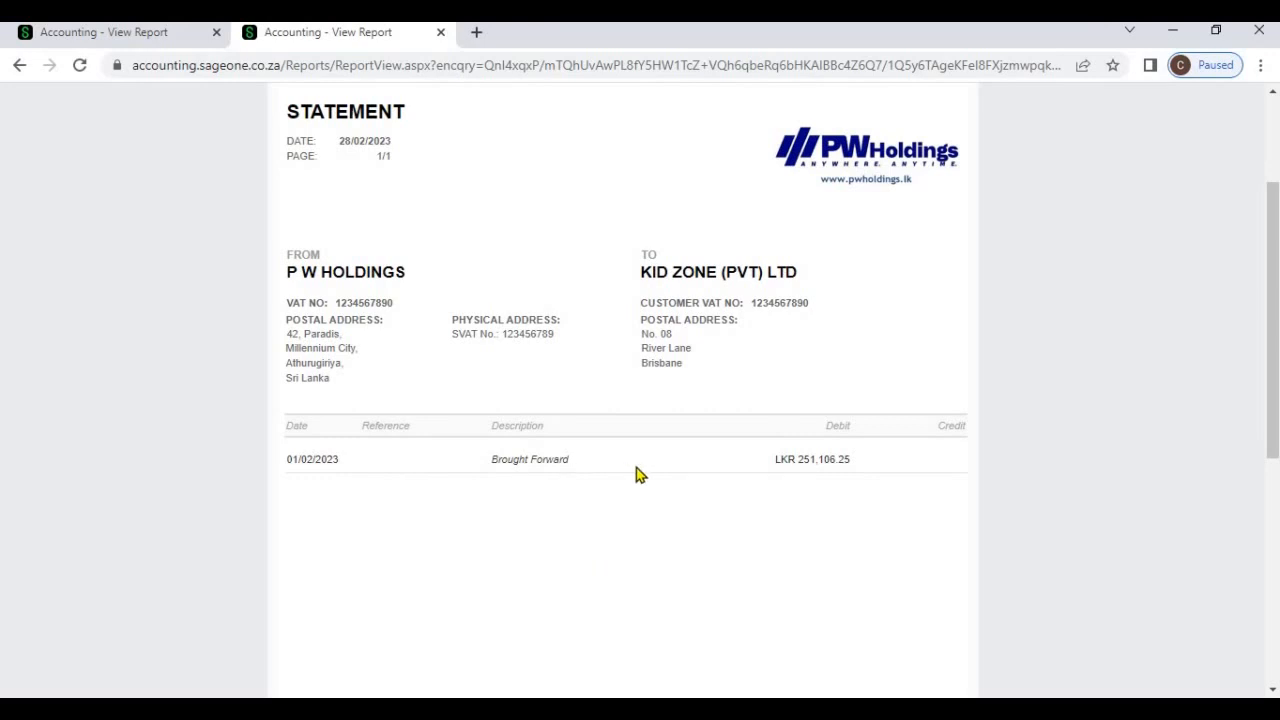
{"action": "scroll", "coordinate": [420, 263], "scroll_direction": "up", "scroll_amount": 2}
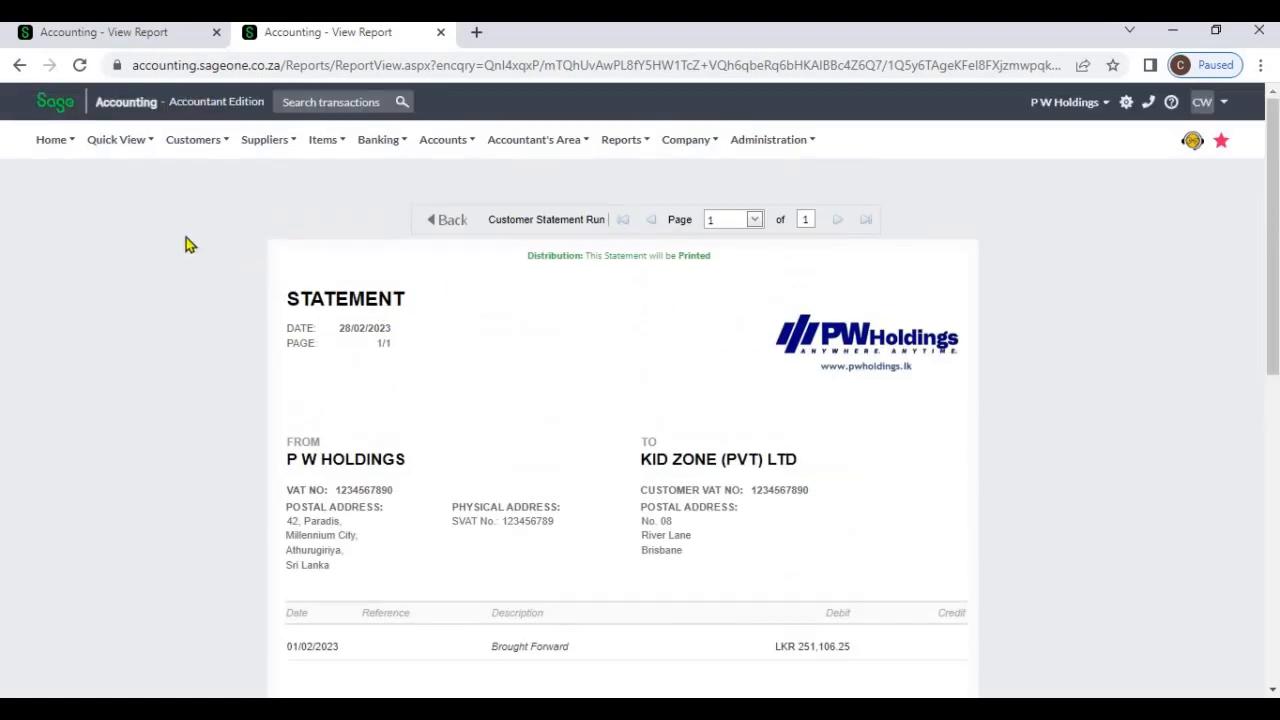
Reopen the Customer Statement Run, set the date range to Last Month and proceed to Print or Email Statements
{"action": "left_click", "coordinate": [193, 145]}
{"action": "mouse_move", "coordinate": [205, 262]}
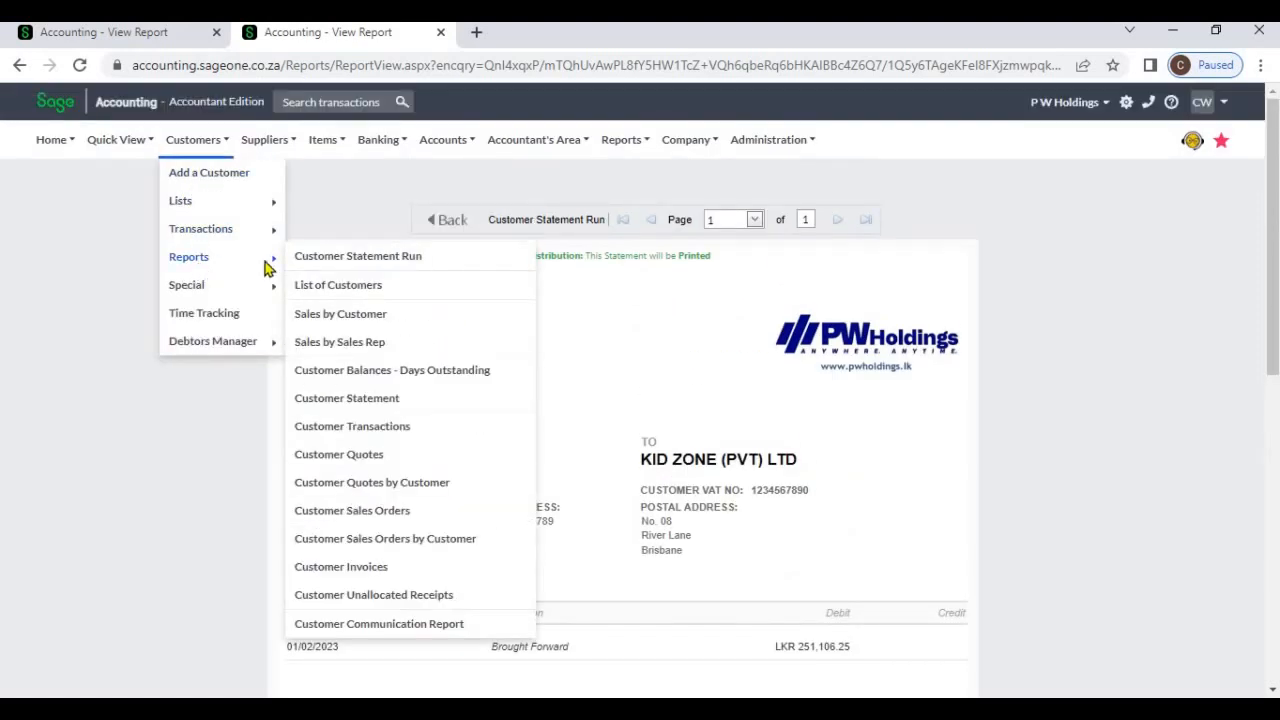
{"action": "left_click", "coordinate": [330, 262]}
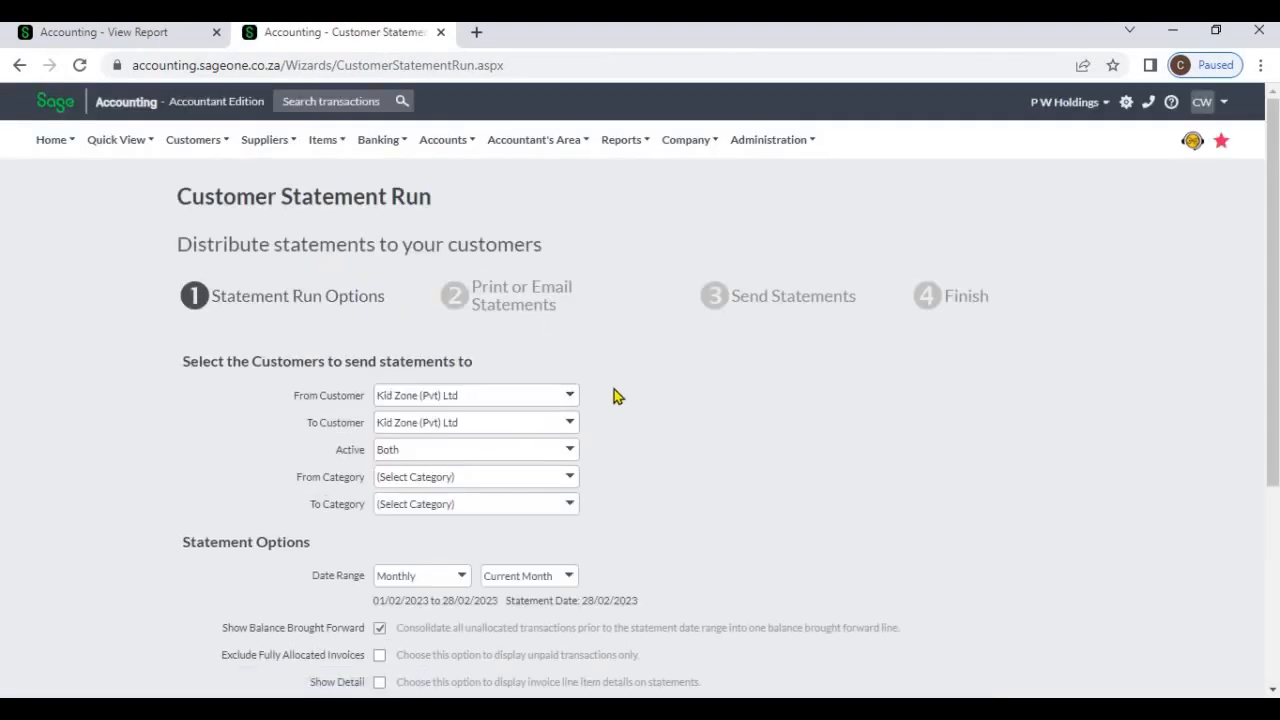
{"action": "scroll", "coordinate": [615, 405], "scroll_direction": "down", "scroll_amount": 2}
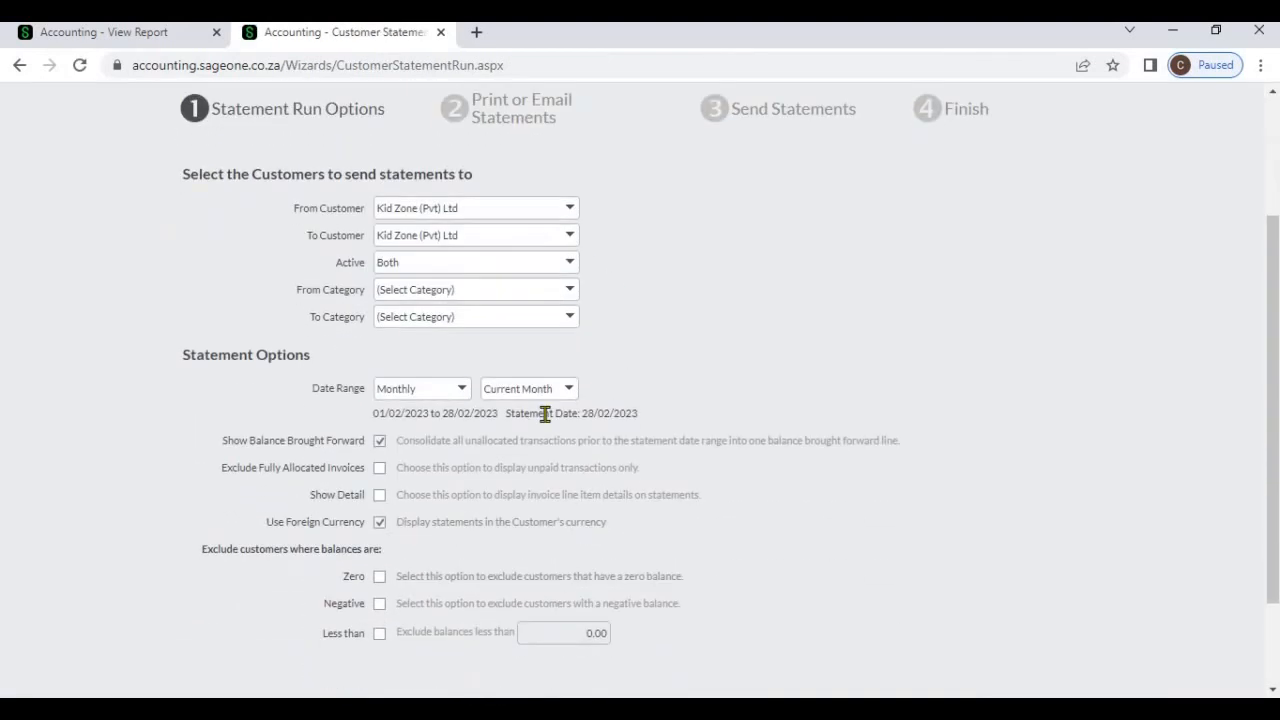
{"action": "left_click", "coordinate": [463, 391]}
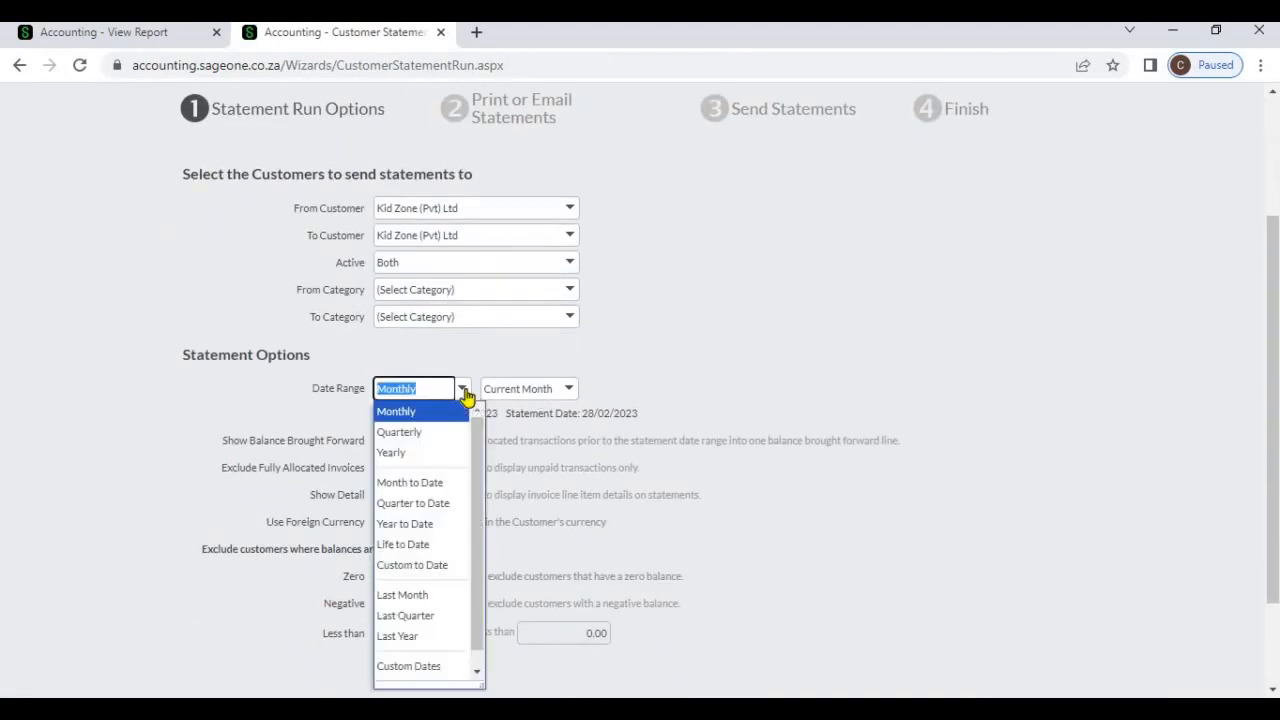
{"action": "left_click", "coordinate": [430, 597]}
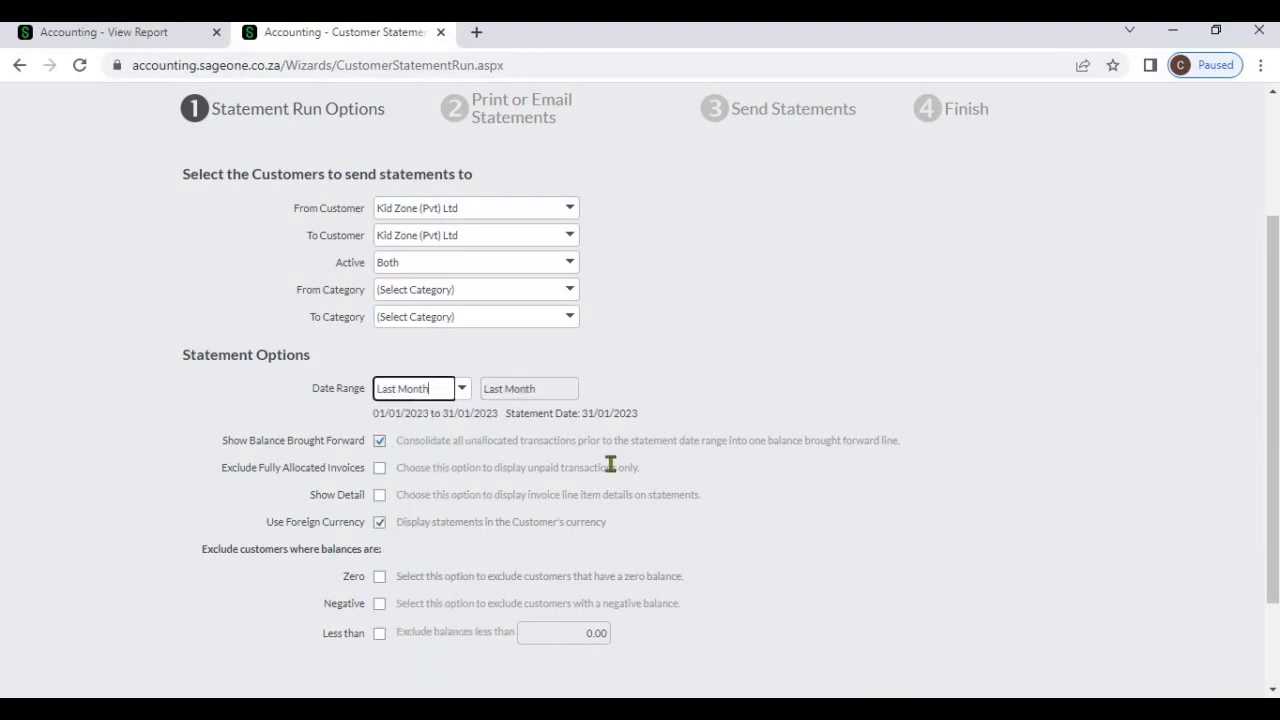
{"action": "scroll", "coordinate": [635, 520], "scroll_direction": "down", "scroll_amount": 2}
{"action": "left_click", "coordinate": [659, 590]}
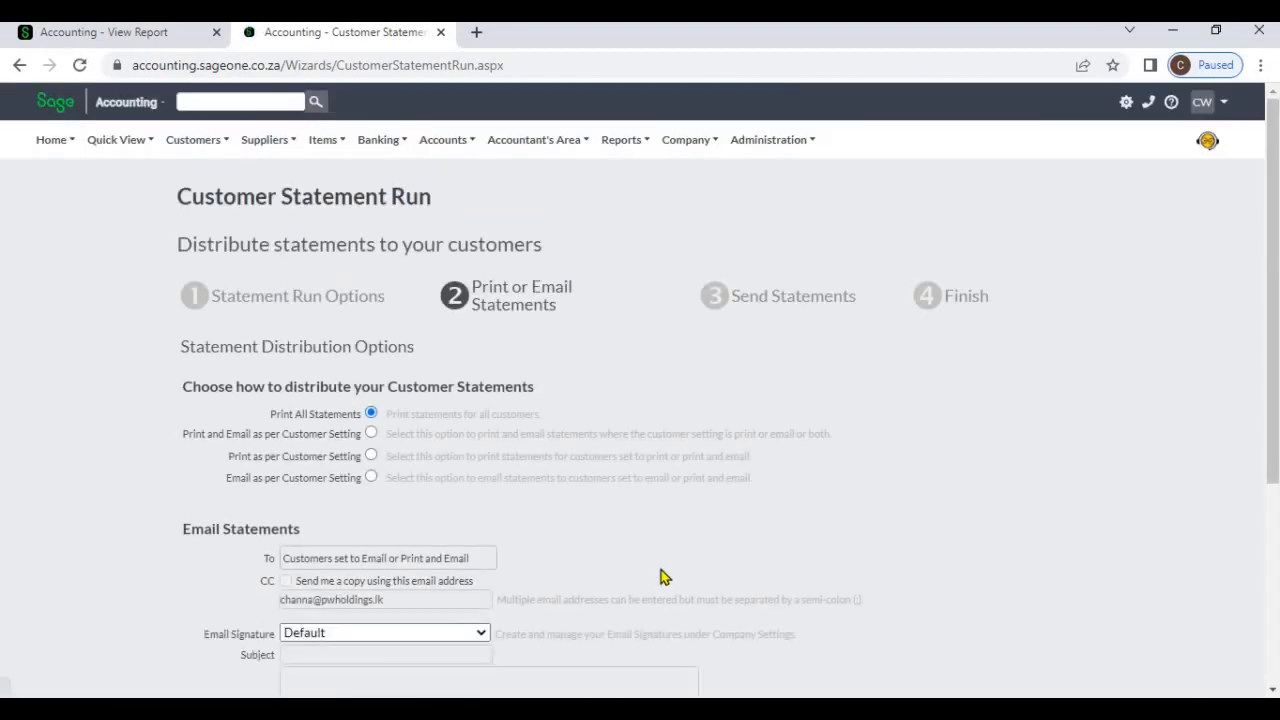
Proceed with Print All Statements, then preview and review the Last Month statement's date and transaction lines
{"action": "scroll", "coordinate": [663, 565], "scroll_direction": "down", "scroll_amount": 4}
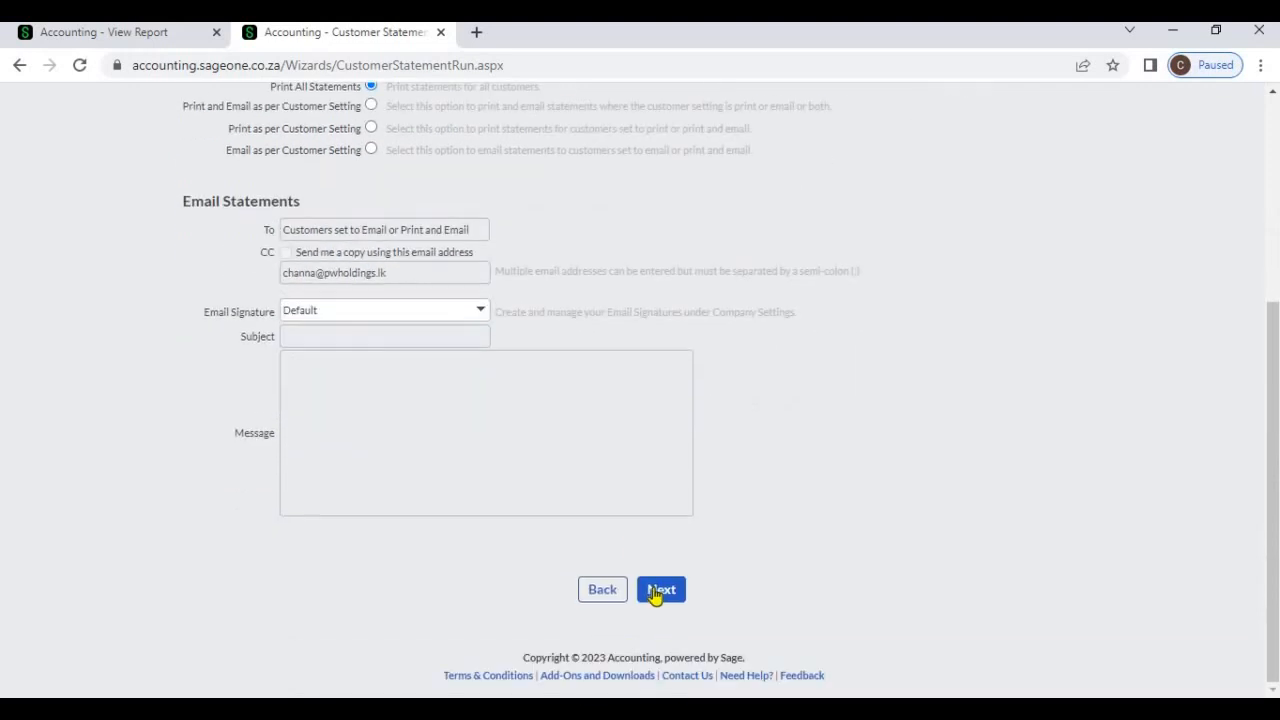
{"action": "left_click", "coordinate": [659, 590]}
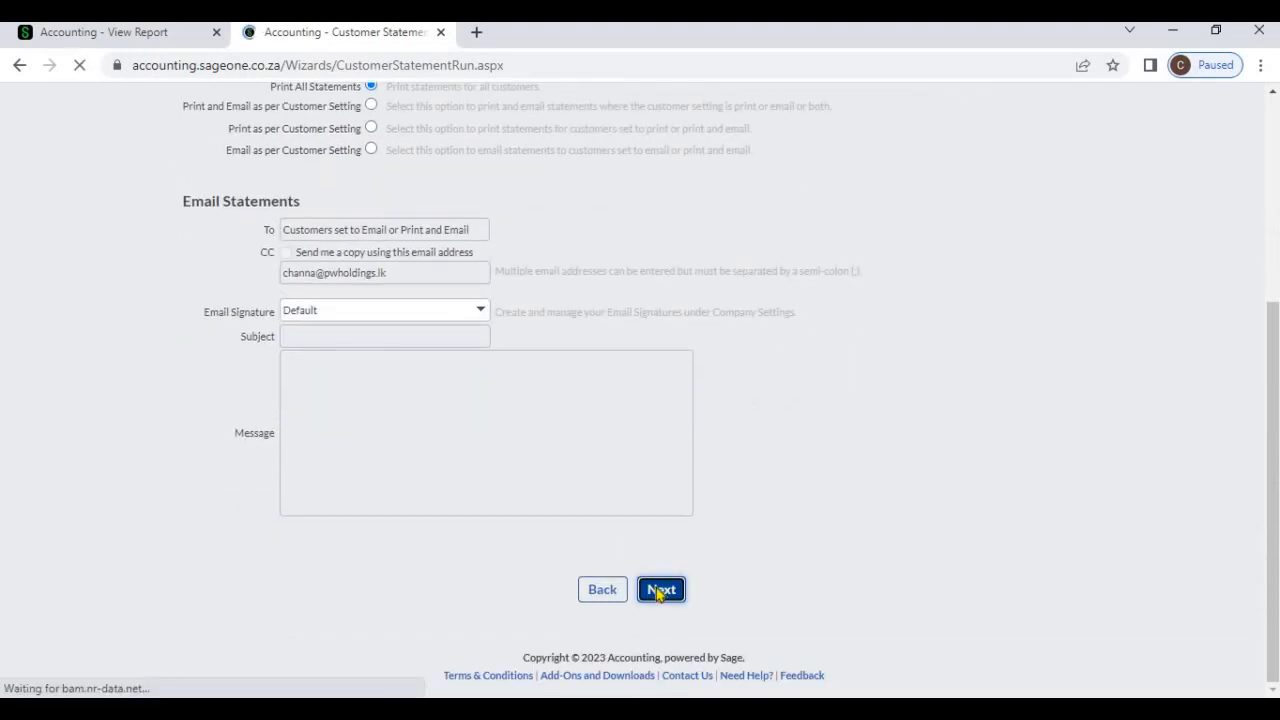
{"action": "left_click", "coordinate": [596, 602]}
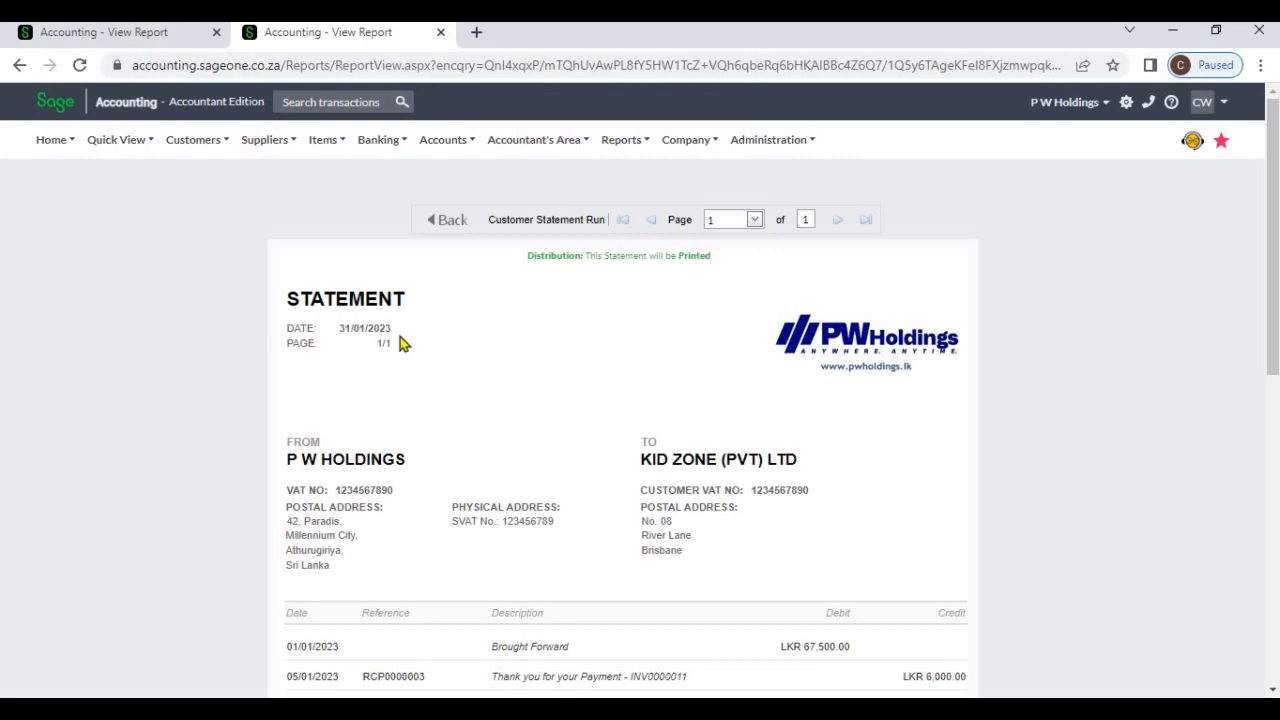
{"action": "scroll", "coordinate": [441, 341], "scroll_direction": "down", "scroll_amount": 3}
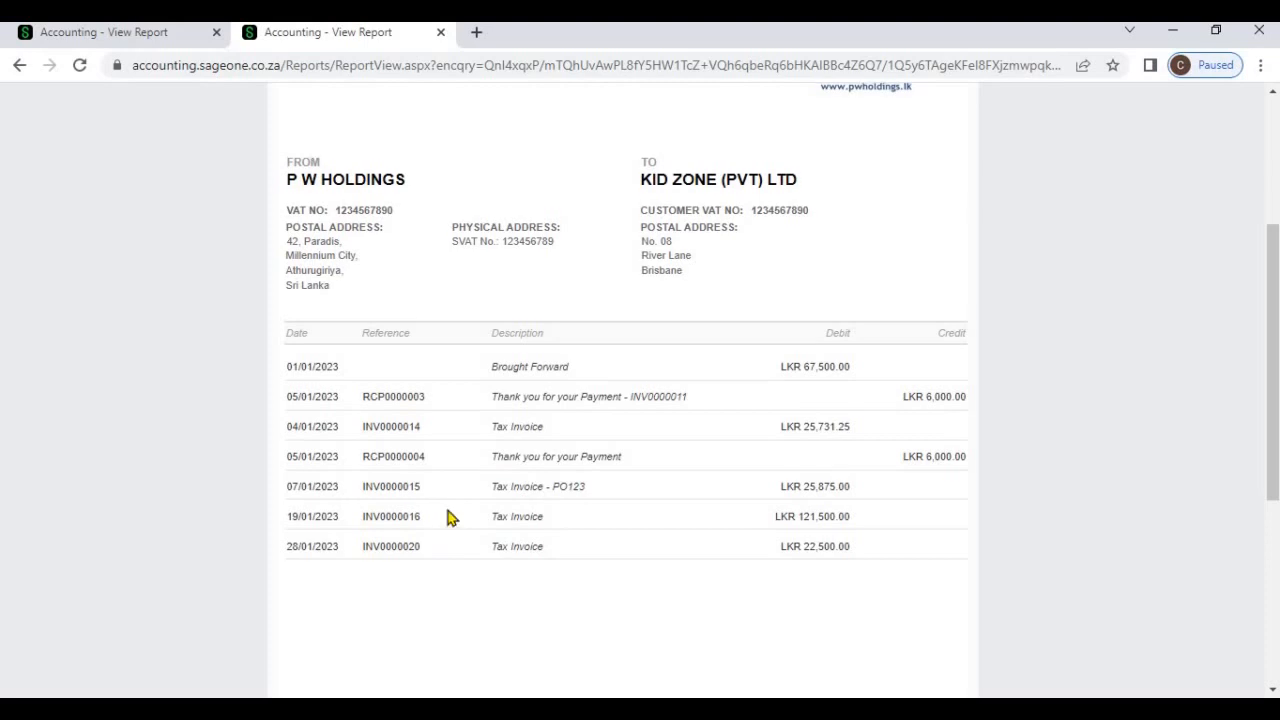
{"action": "scroll", "coordinate": [447, 516], "scroll_direction": "up", "scroll_amount": 5}
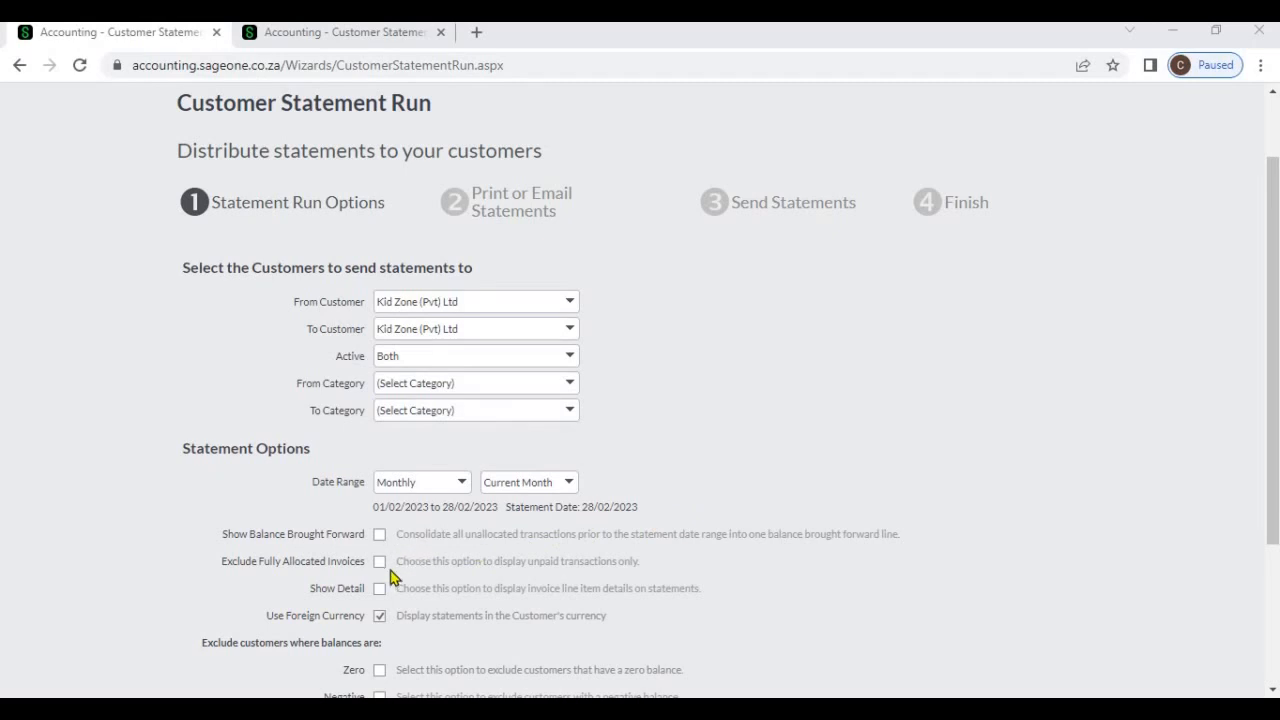
Set the Kid Zone statement date range to Last Quarter and proceed with Print All Statements to the Send Statements stage
{"action": "left_click", "coordinate": [463, 487]}
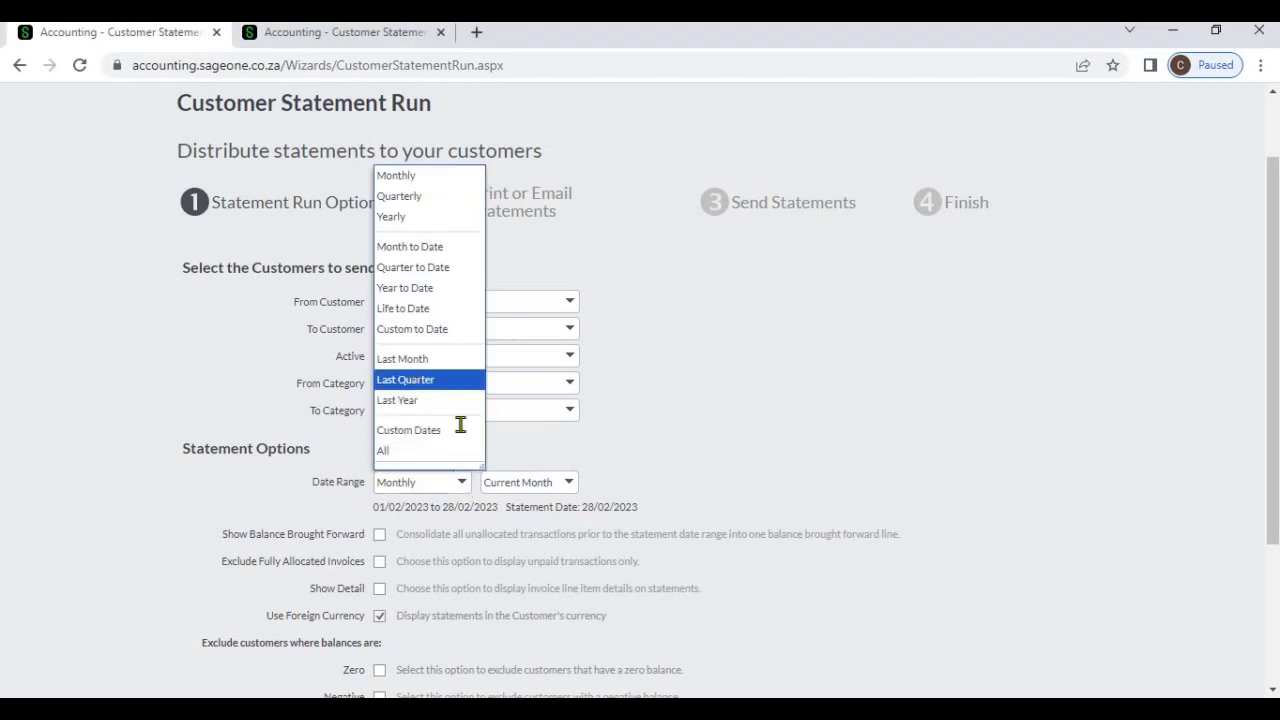
{"action": "left_click", "coordinate": [417, 385]}
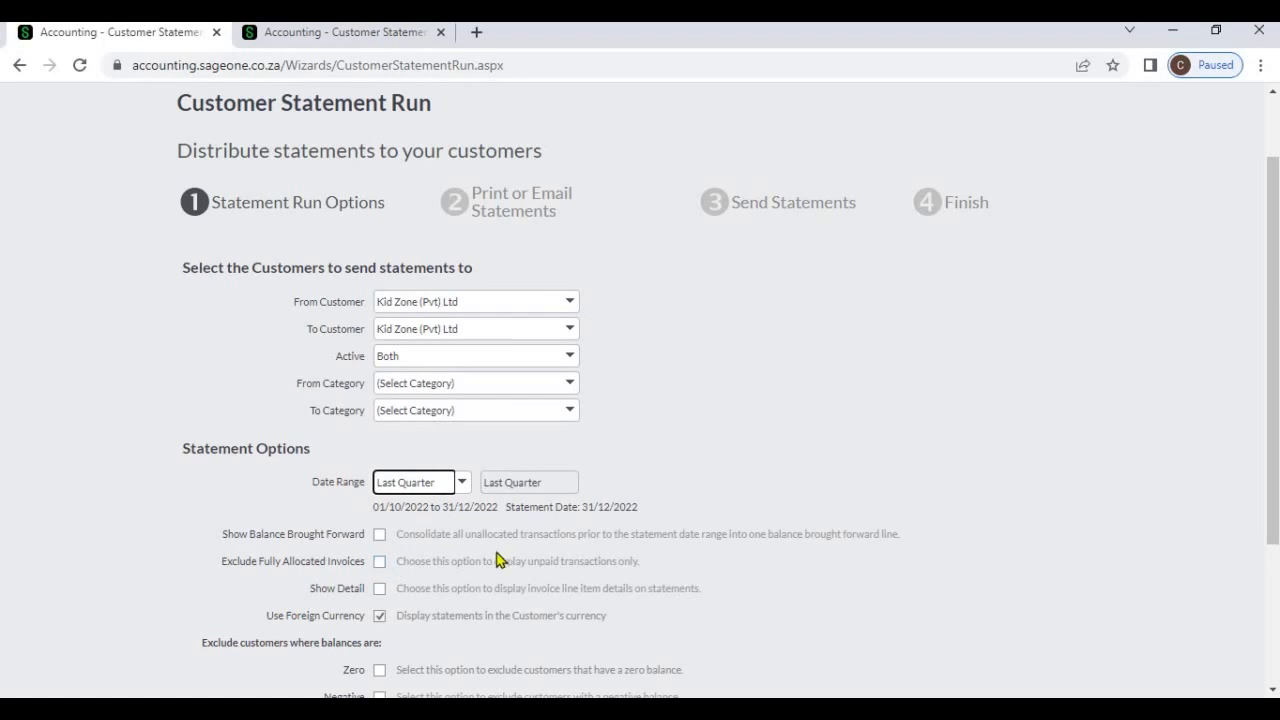
{"action": "scroll", "coordinate": [500, 560], "scroll_direction": "down", "scroll_amount": 3}
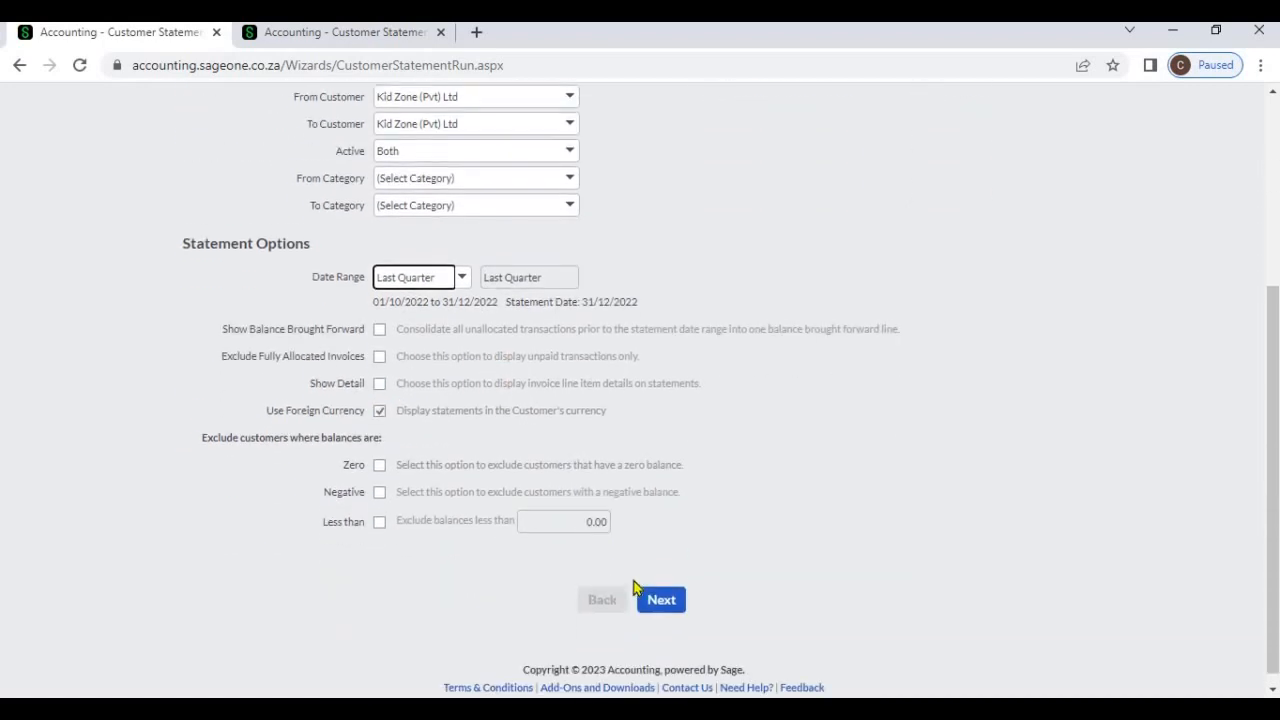
{"action": "left_click", "coordinate": [660, 588]}
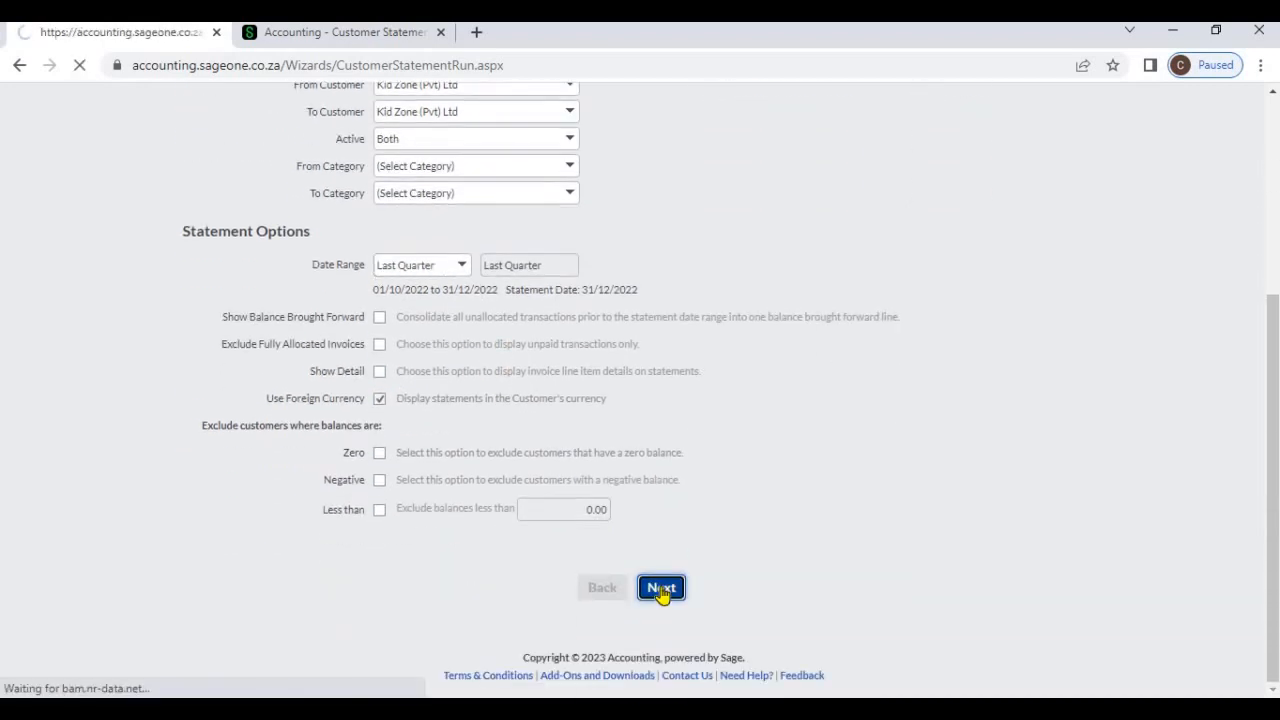
{"action": "scroll", "coordinate": [663, 586], "scroll_direction": "down", "scroll_amount": 3}
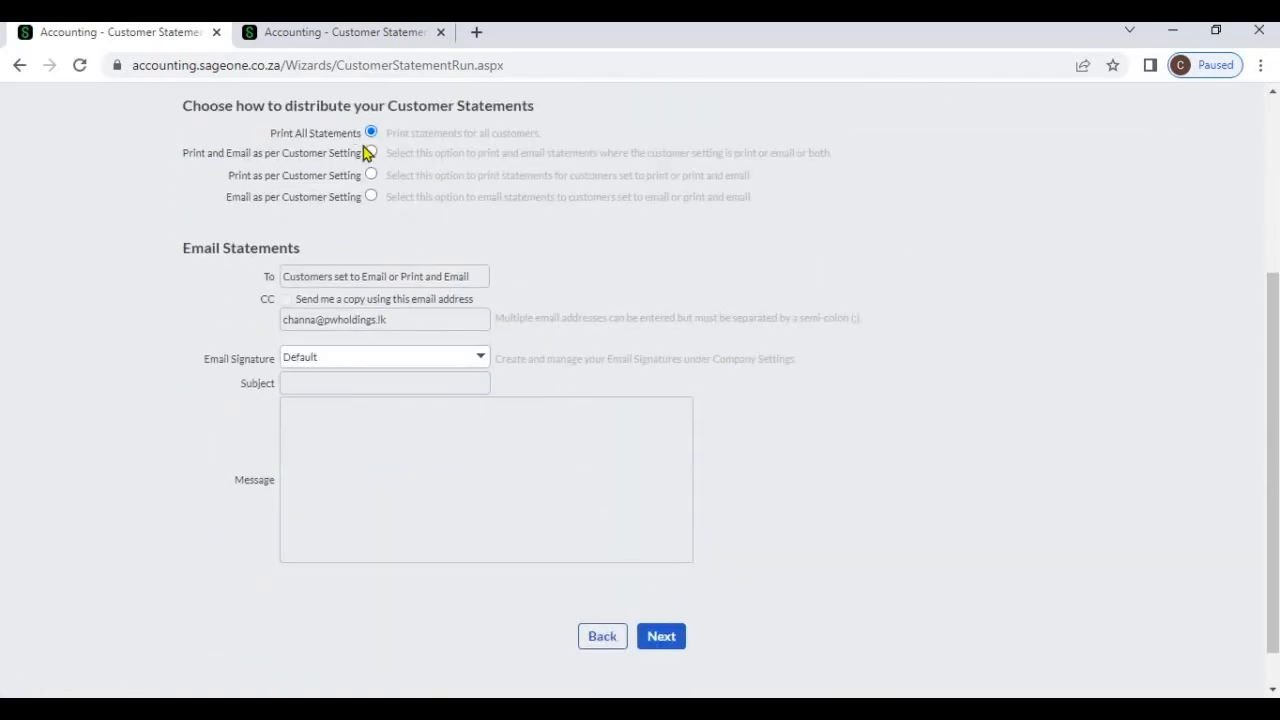
{"action": "left_click", "coordinate": [669, 638]}
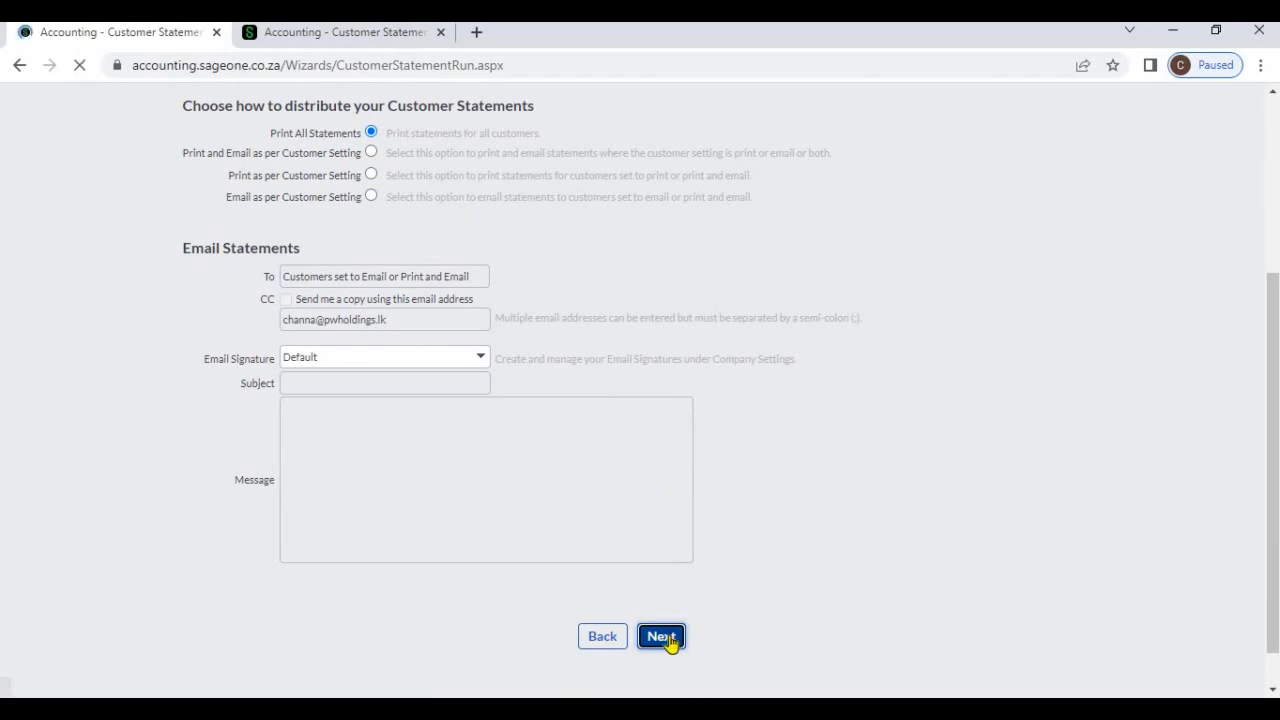
Preview the Last Quarter statement for Kid Zone and review its transaction lines
{"action": "left_click", "coordinate": [619, 620]}
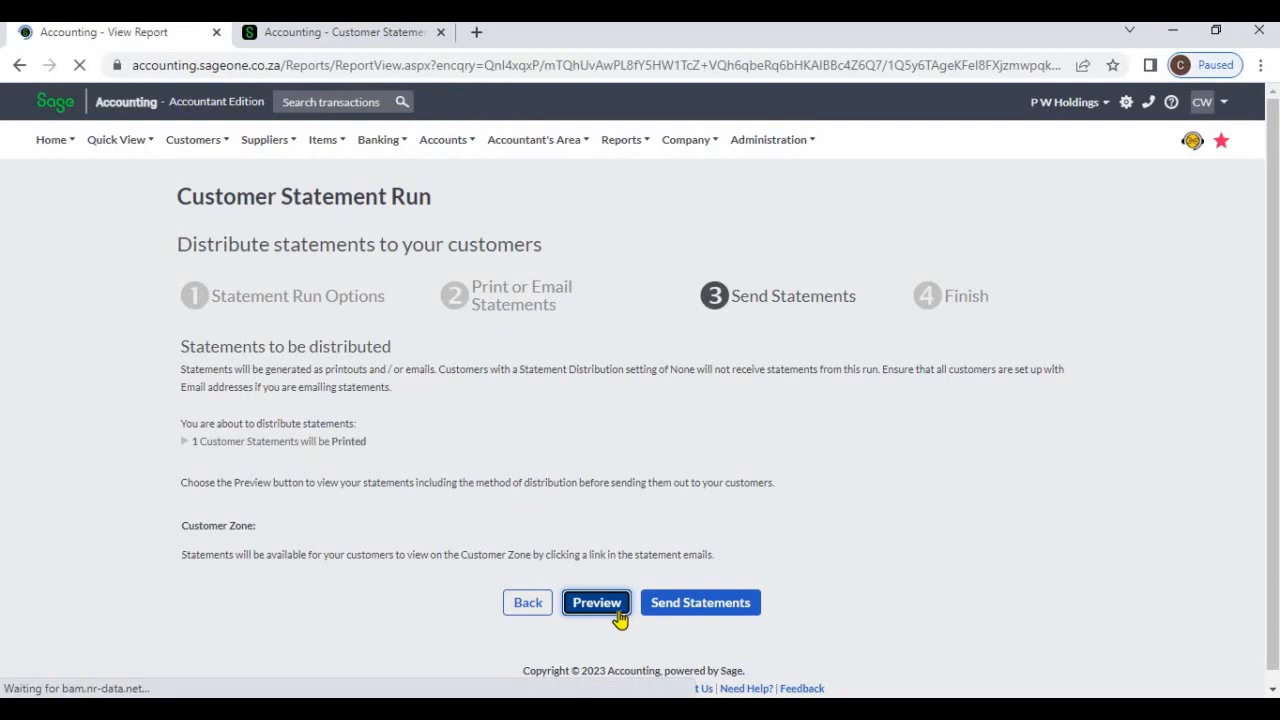
{"action": "scroll", "coordinate": [624, 570], "scroll_direction": "down", "scroll_amount": 5}
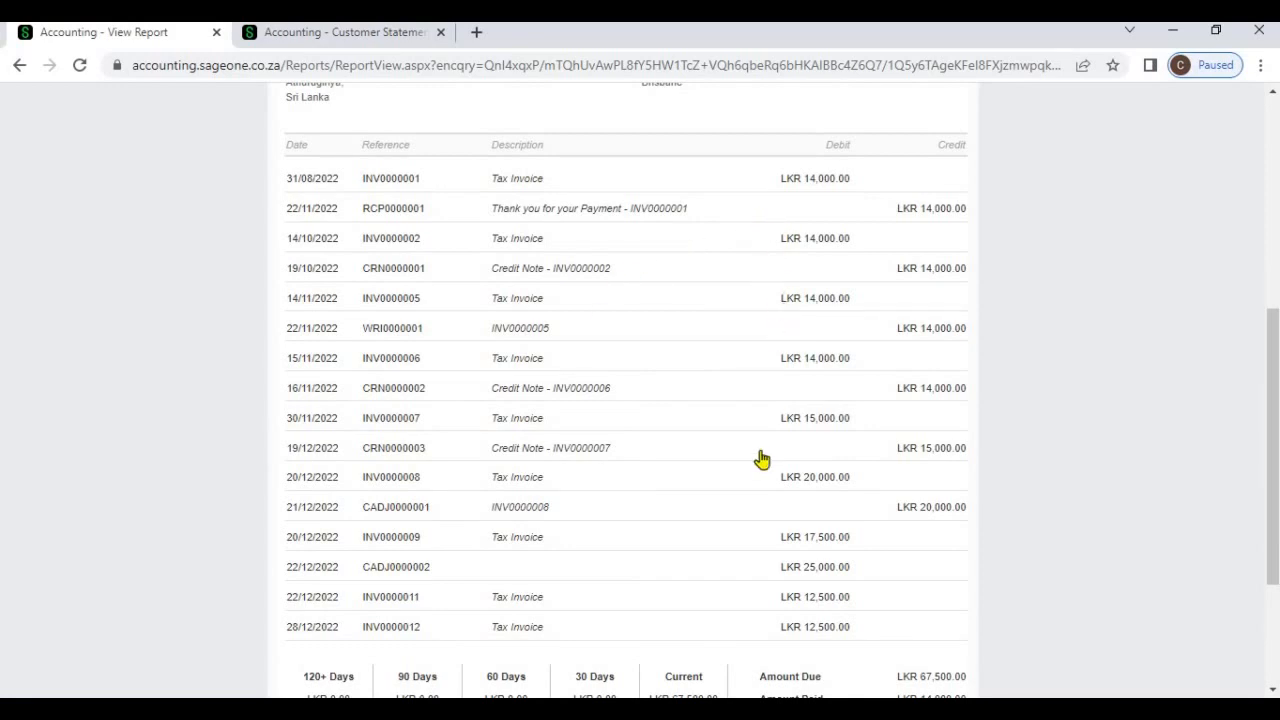
In the other statement run, which has Exclude Fully Allocated Invoices enabled, set the date range to Last Quarter and proceed to Print or Email Statements
{"action": "left_click", "coordinate": [331, 42]}
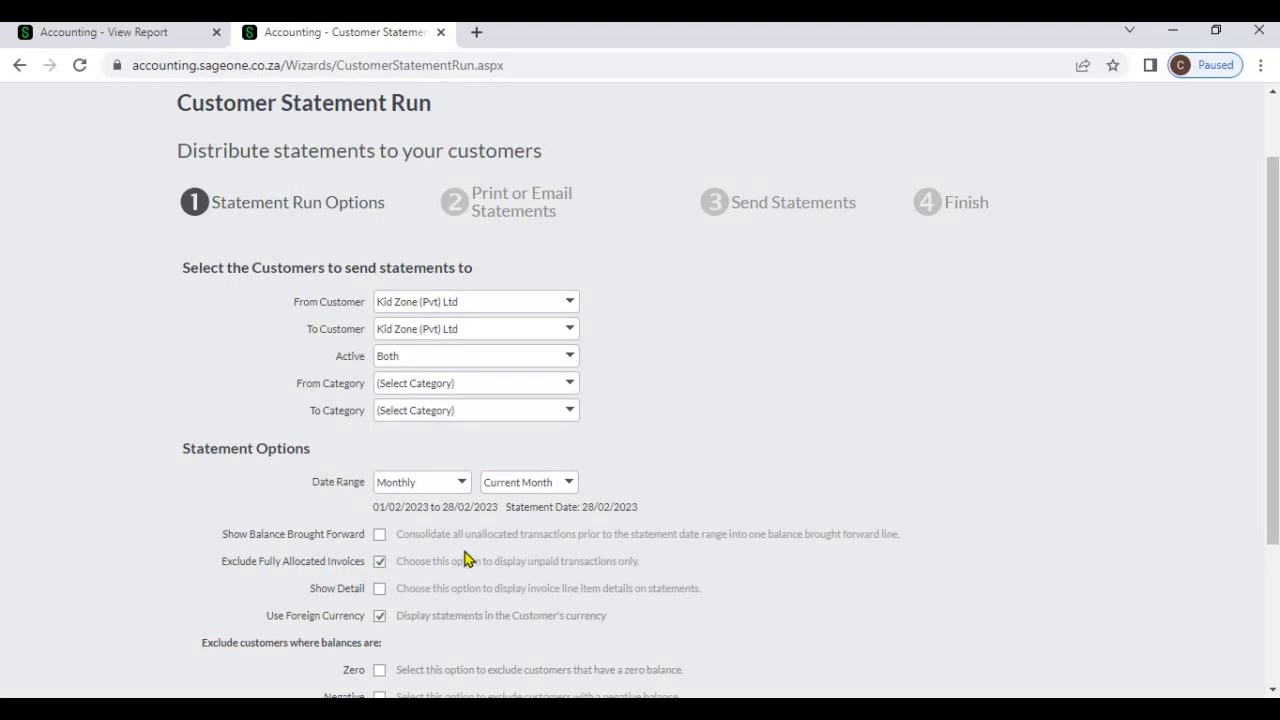
{"action": "scroll", "coordinate": [465, 558], "scroll_direction": "down", "scroll_amount": 1}
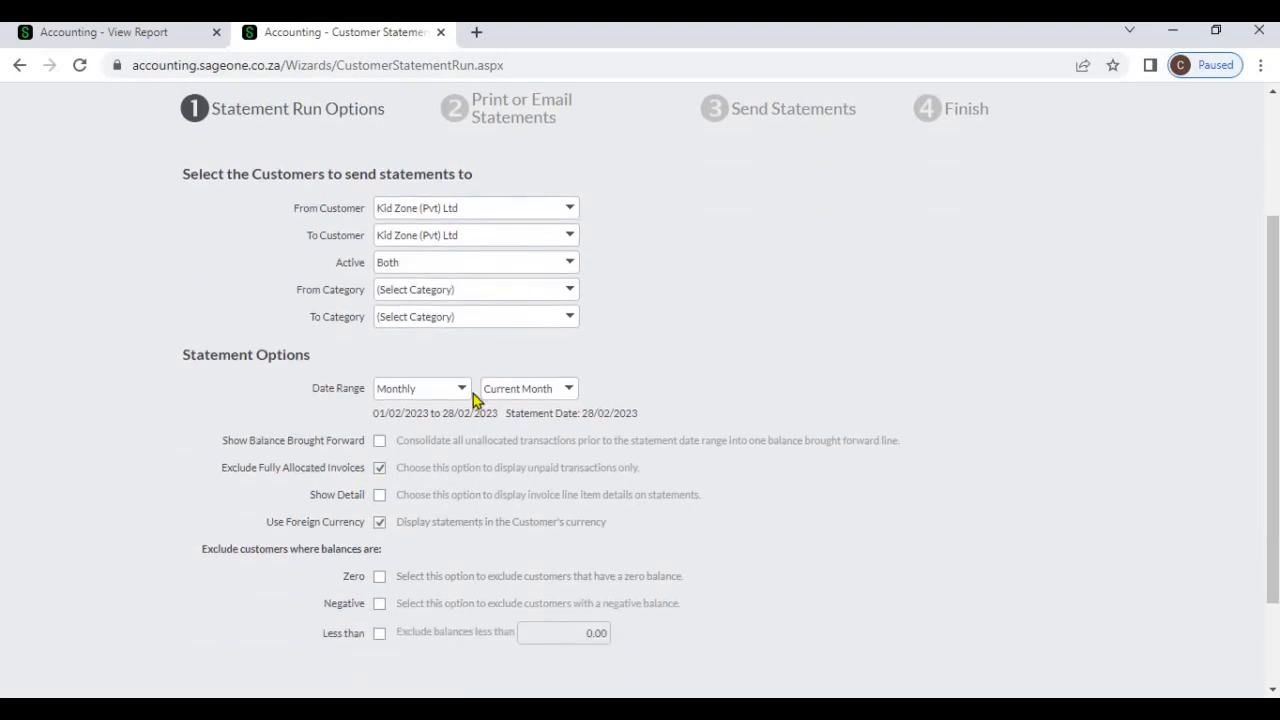
{"action": "left_click", "coordinate": [463, 390]}
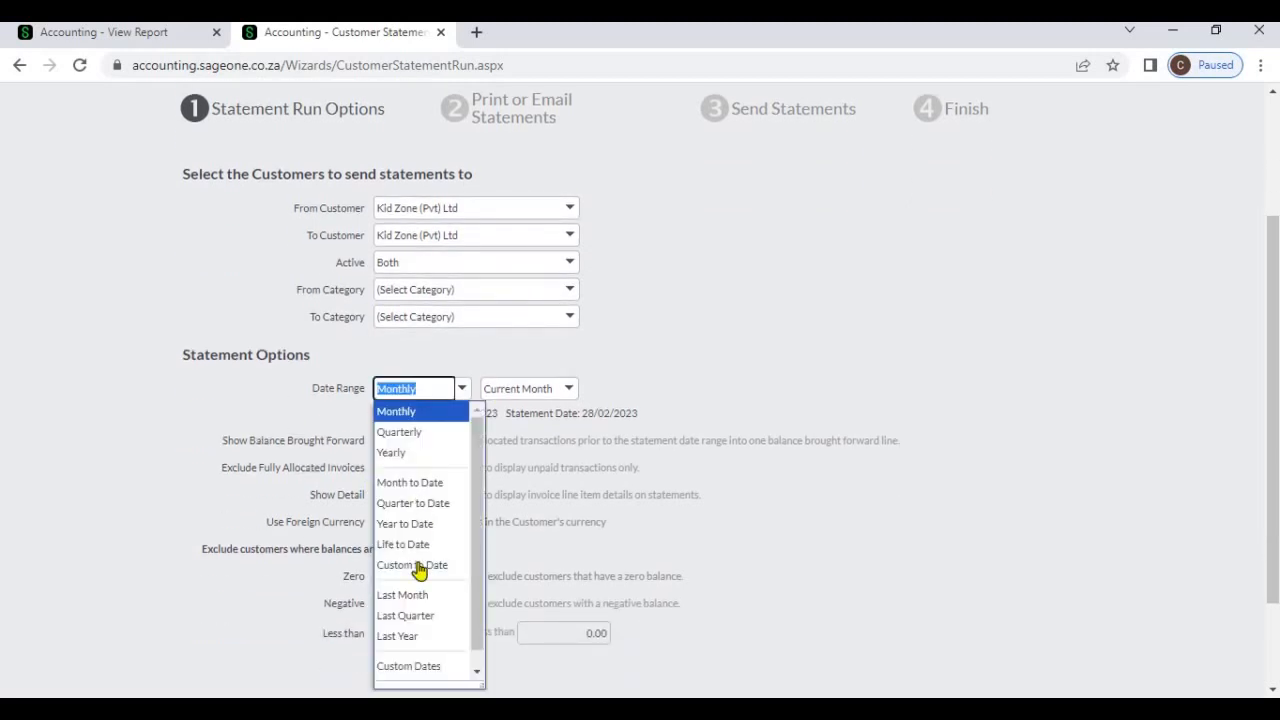
{"action": "left_click", "coordinate": [424, 615]}
{"action": "left_click", "coordinate": [343, 484]}
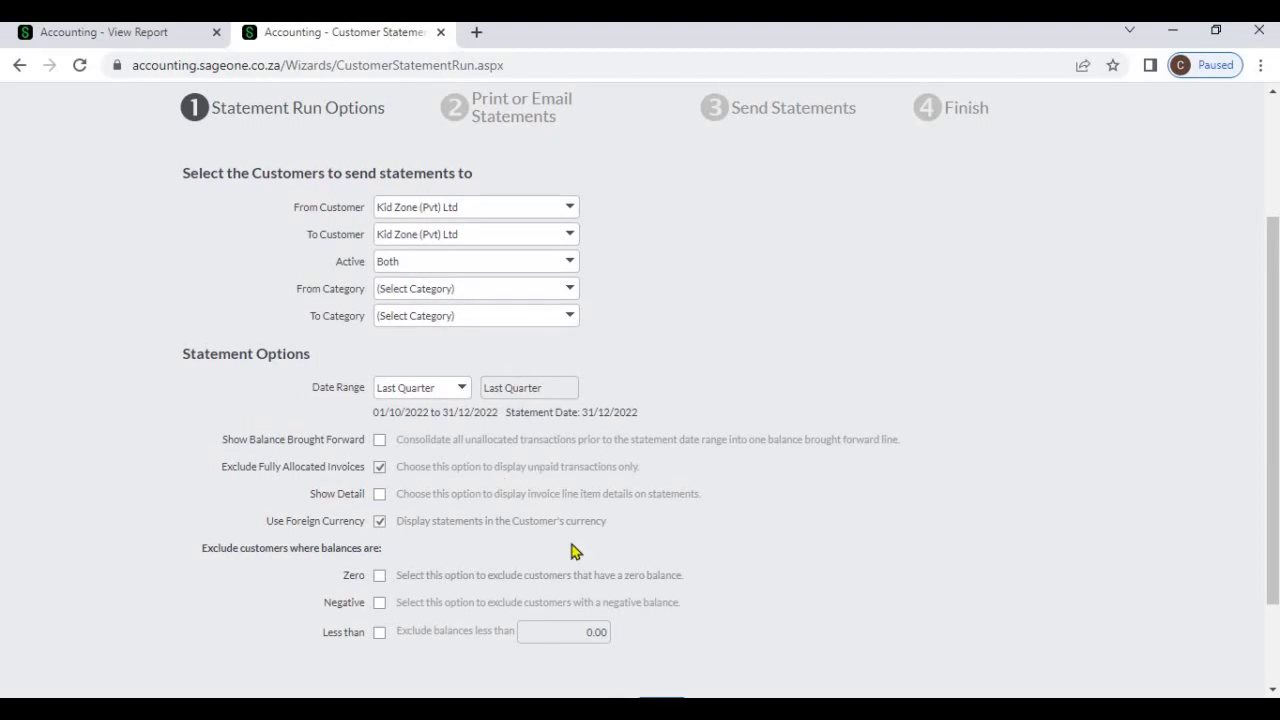
{"action": "scroll", "coordinate": [600, 560], "scroll_direction": "down", "scroll_amount": 2}
{"action": "left_click", "coordinate": [668, 592]}
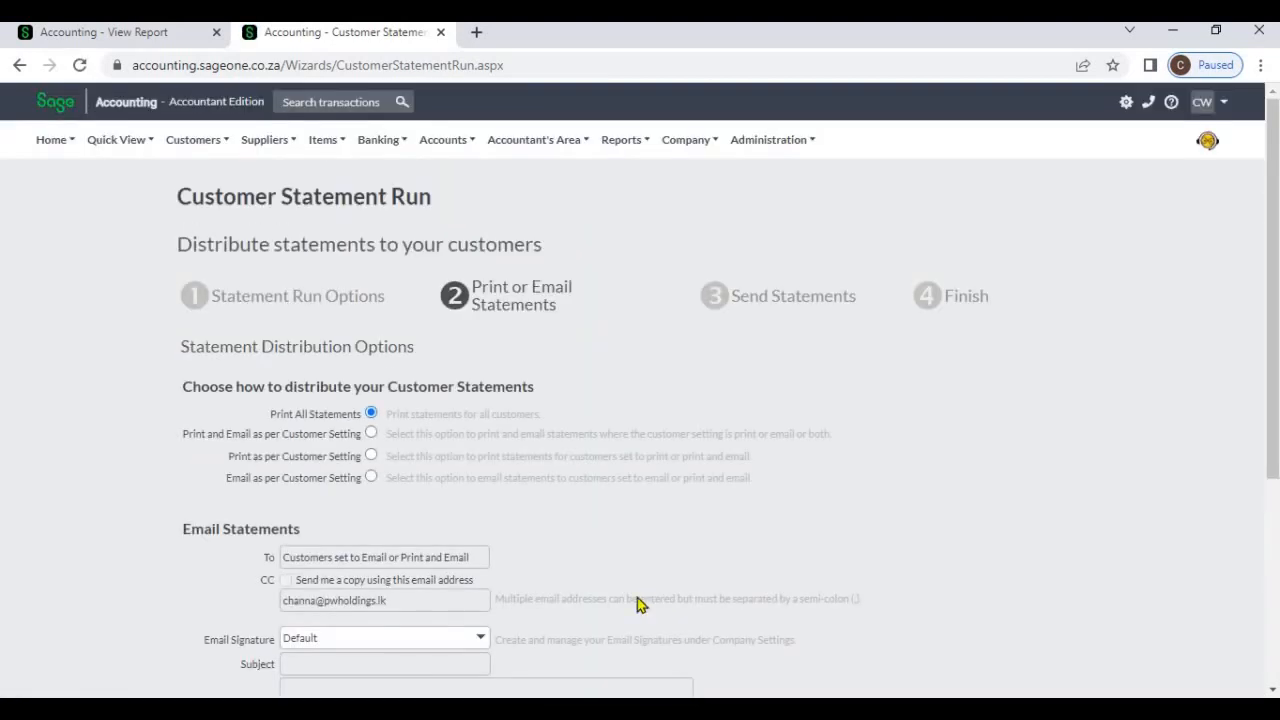
Proceed with Print All Statements, then preview and review the Last Quarter statement that excludes fully allocated invoices
{"action": "scroll", "coordinate": [650, 585], "scroll_direction": "down", "scroll_amount": 3}
{"action": "left_click", "coordinate": [663, 637]}
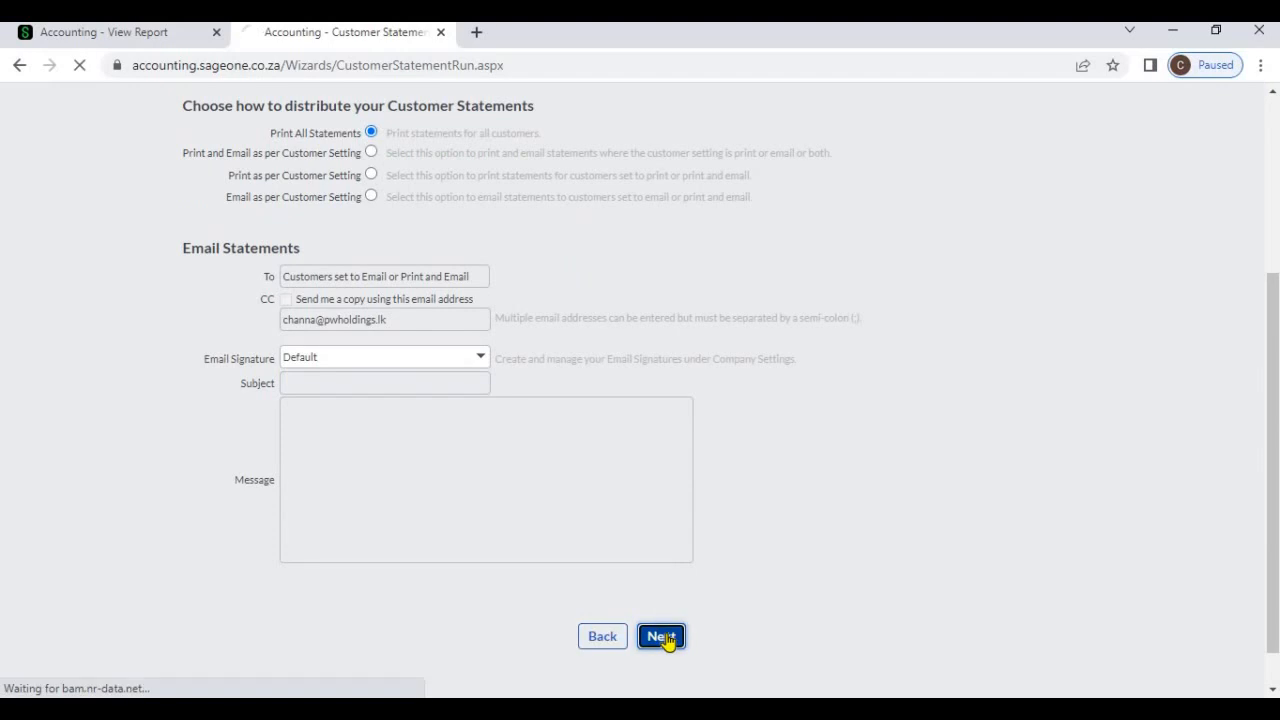
{"action": "left_click", "coordinate": [600, 612]}
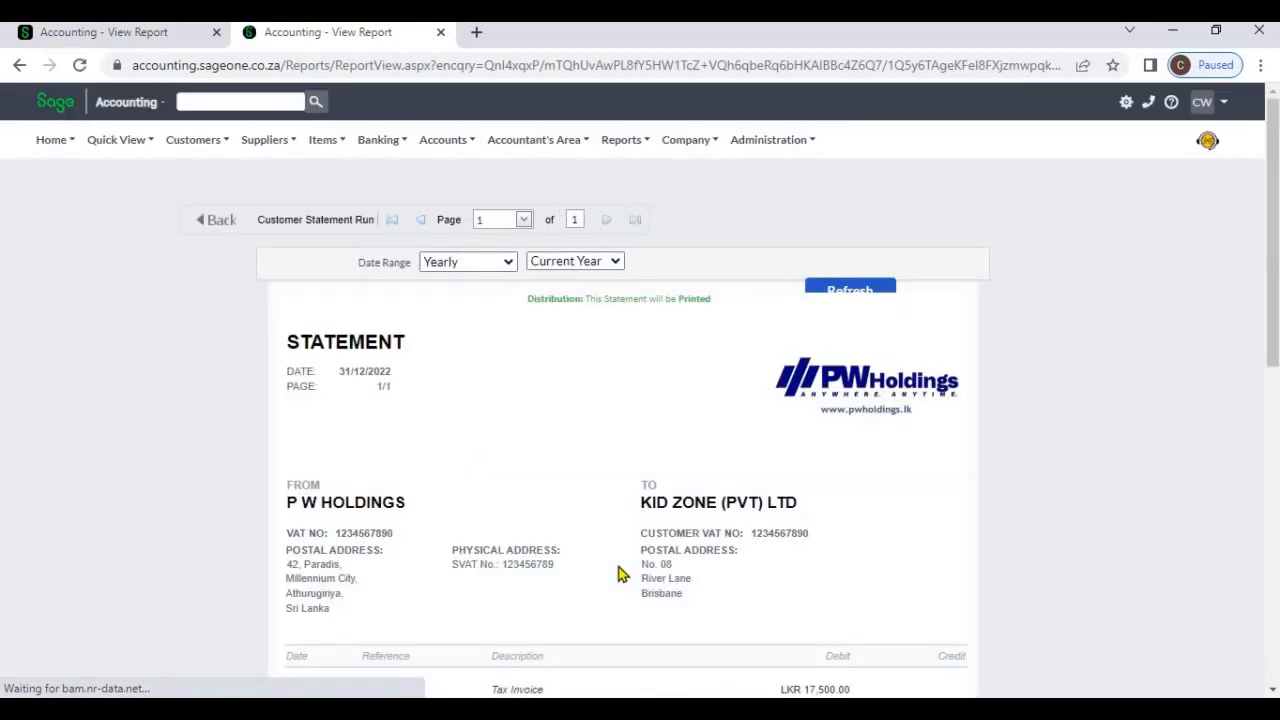
{"action": "scroll", "coordinate": [617, 573], "scroll_direction": "down", "scroll_amount": 3}
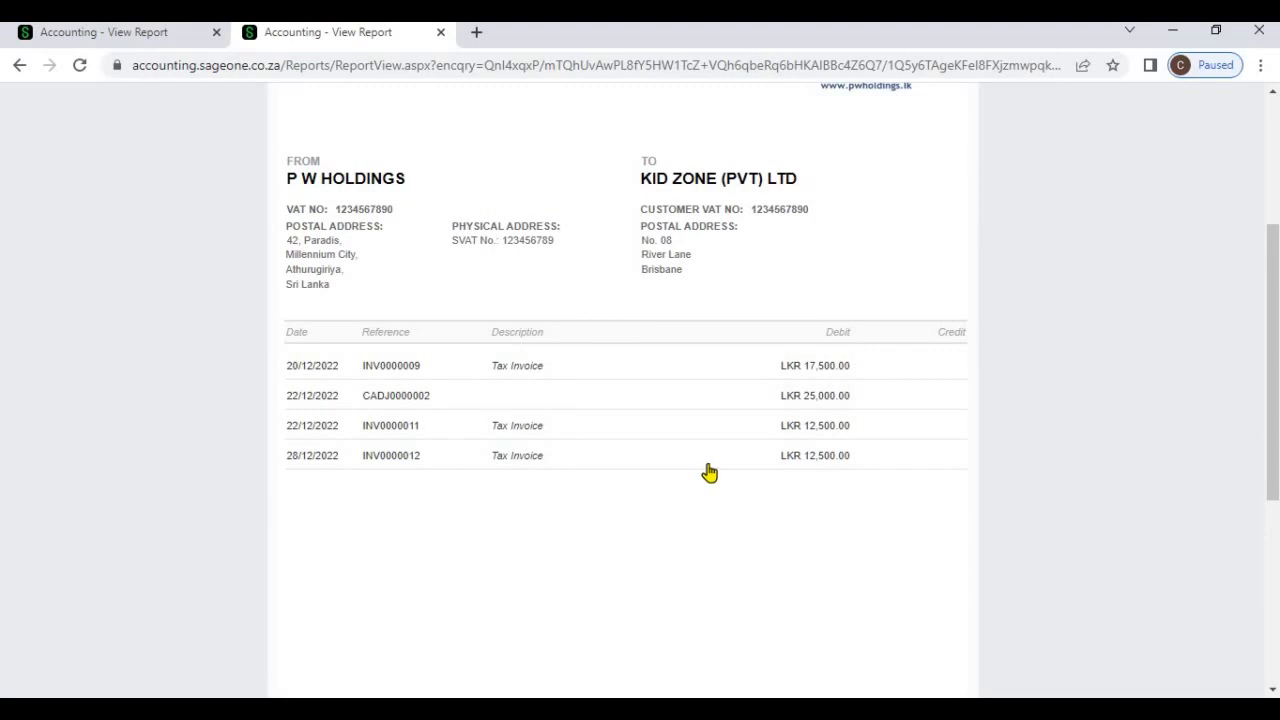
Return to the statement that includes fully allocated invoices and examine its invoices, receipts and credit notes for comparison
{"action": "left_click", "coordinate": [85, 33]}
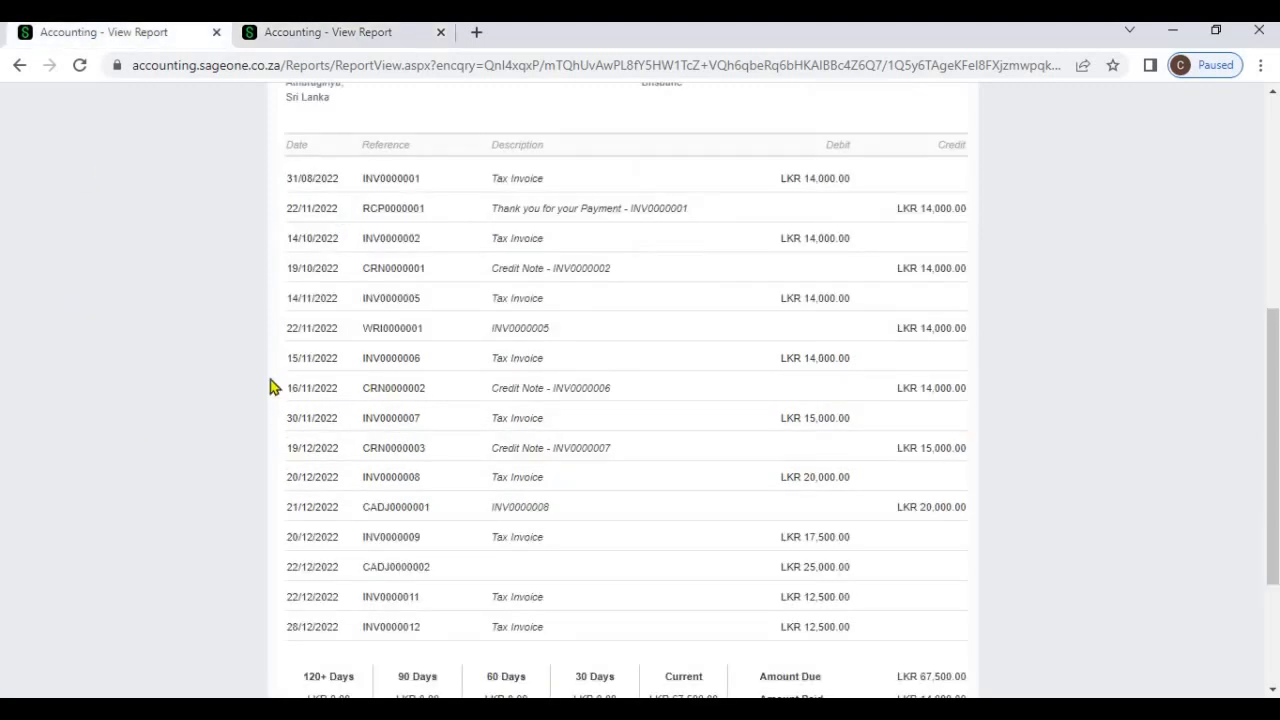
{"action": "scroll", "coordinate": [262, 388], "scroll_direction": "up", "scroll_amount": 2}
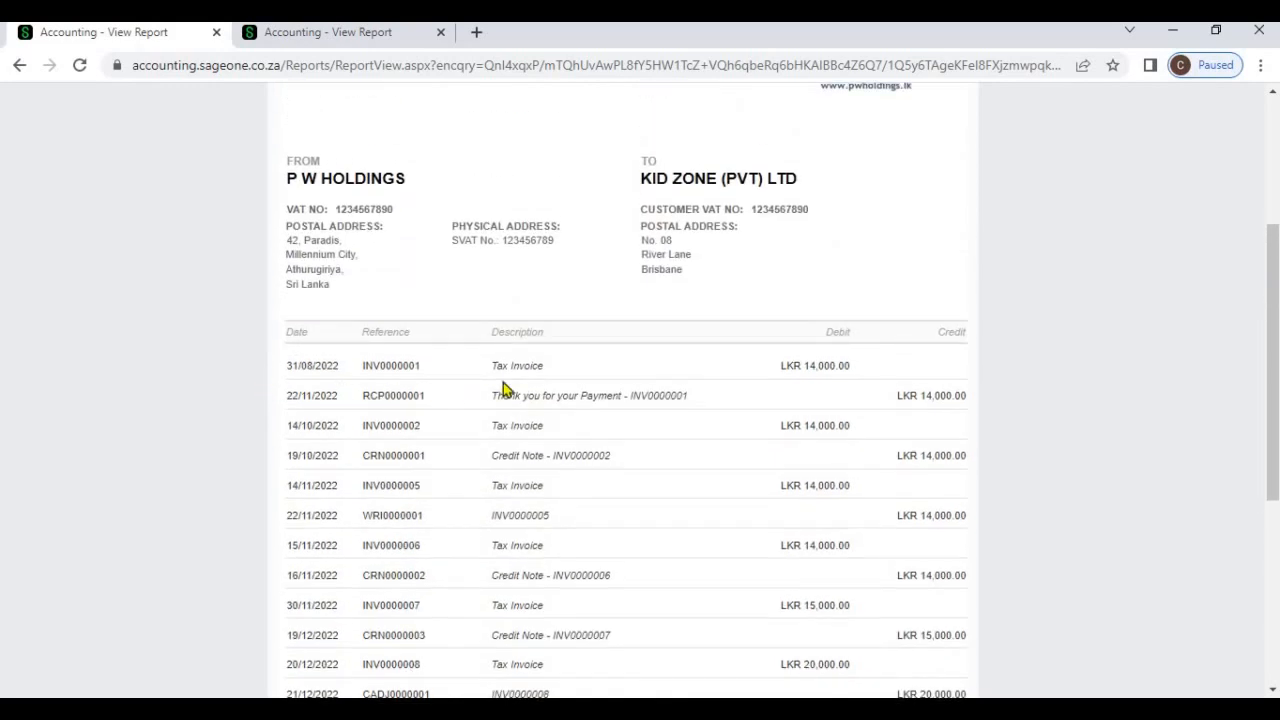
{"action": "scroll", "coordinate": [503, 388], "scroll_direction": "down", "scroll_amount": 2}
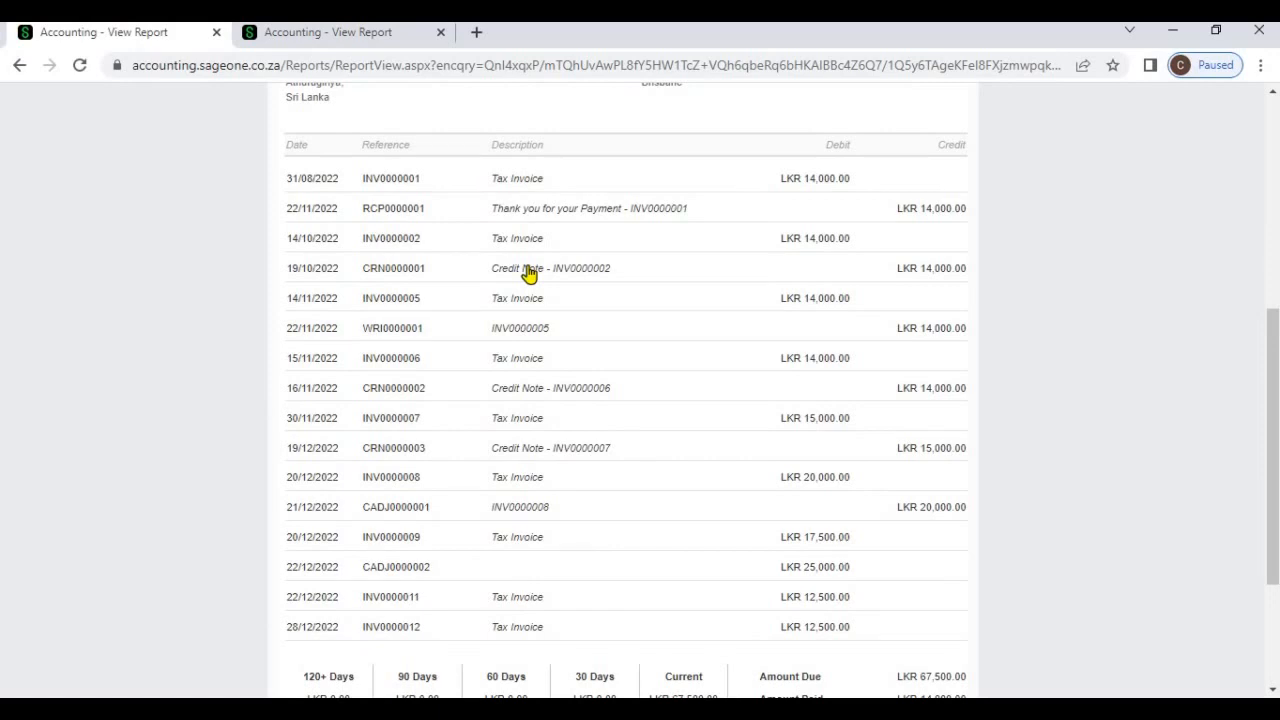
{"action": "scroll", "coordinate": [528, 273], "scroll_direction": "up", "scroll_amount": 2}
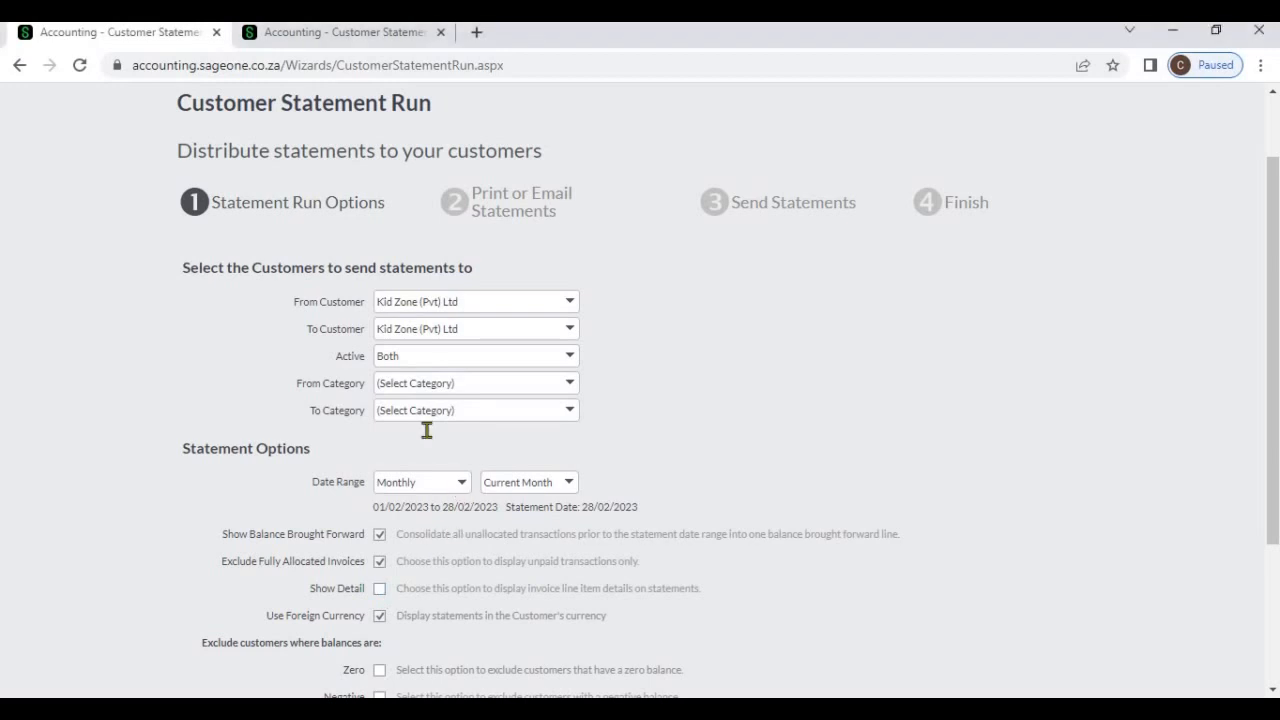
For the run with Show Balance Brought Forward enabled and Show Detail off, set the date range to Last Month and proceed
{"action": "left_click", "coordinate": [459, 483]}
{"action": "left_click", "coordinate": [405, 360]}
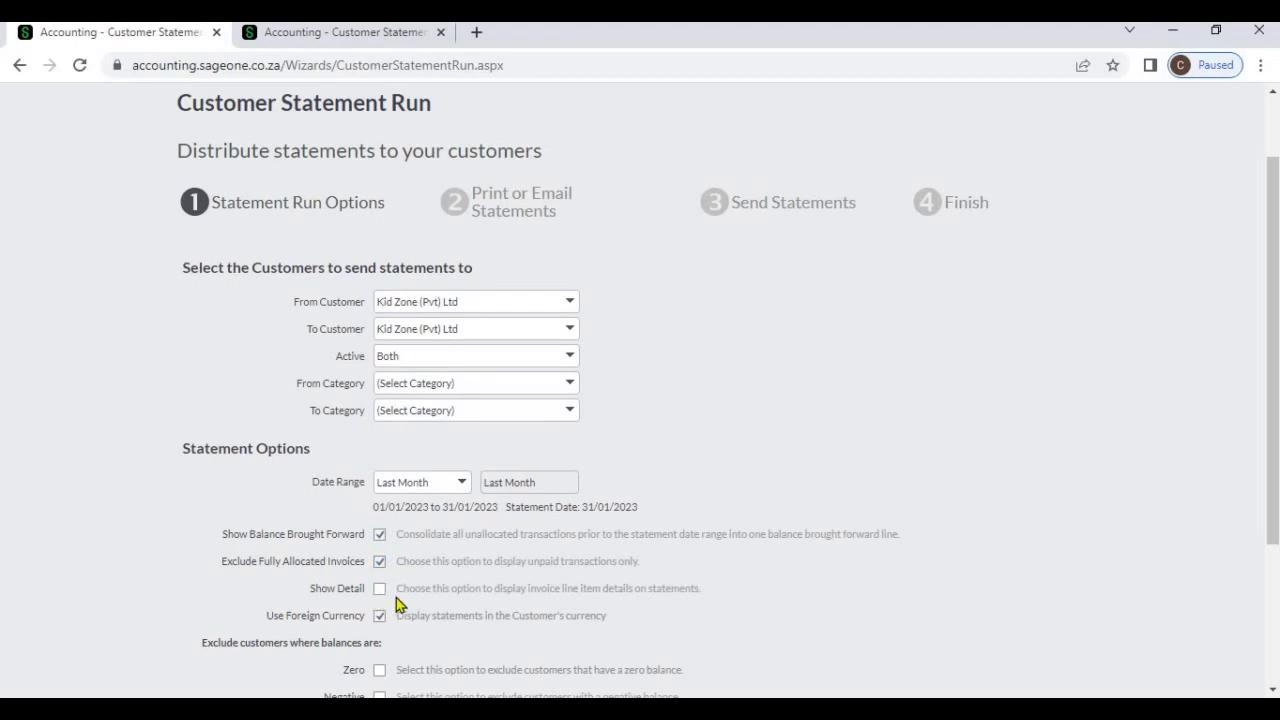
{"action": "scroll", "coordinate": [600, 600], "scroll_direction": "down", "scroll_amount": 3}
{"action": "left_click", "coordinate": [661, 588]}
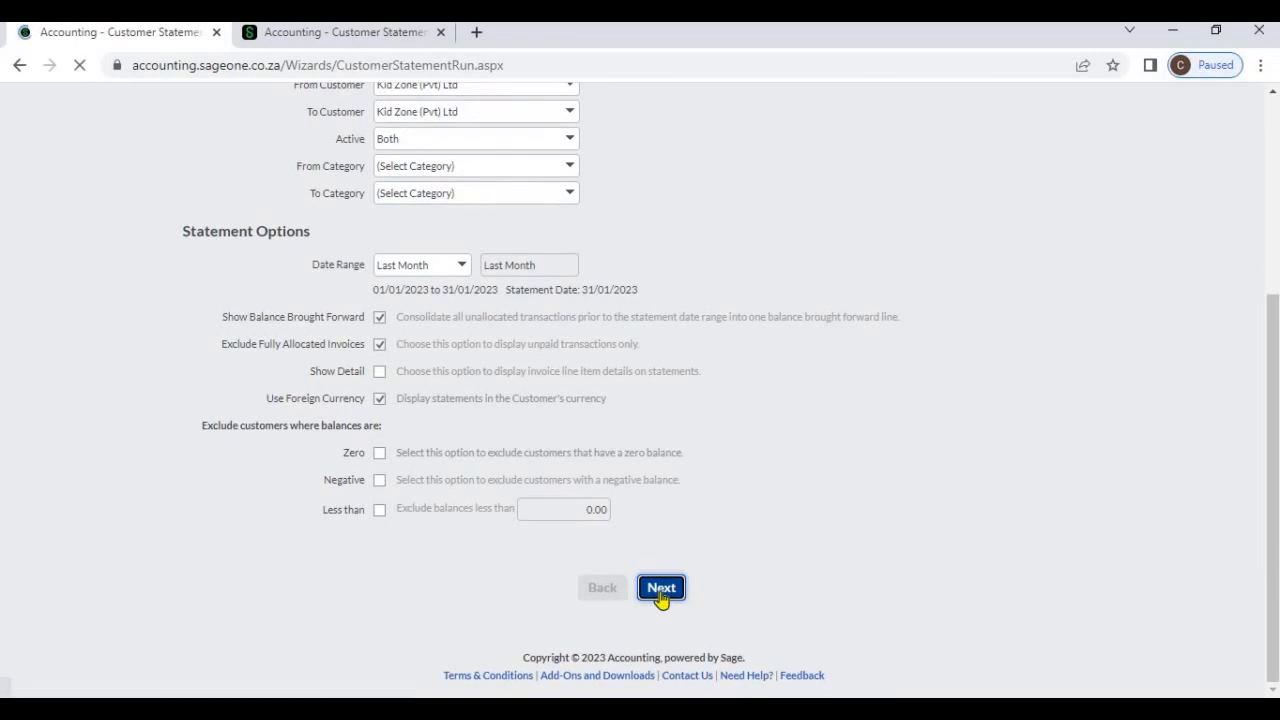
Keep Print All Statements, then preview and review the Last Month statement without invoice line details
{"action": "scroll", "coordinate": [661, 598], "scroll_direction": "down", "scroll_amount": 3}
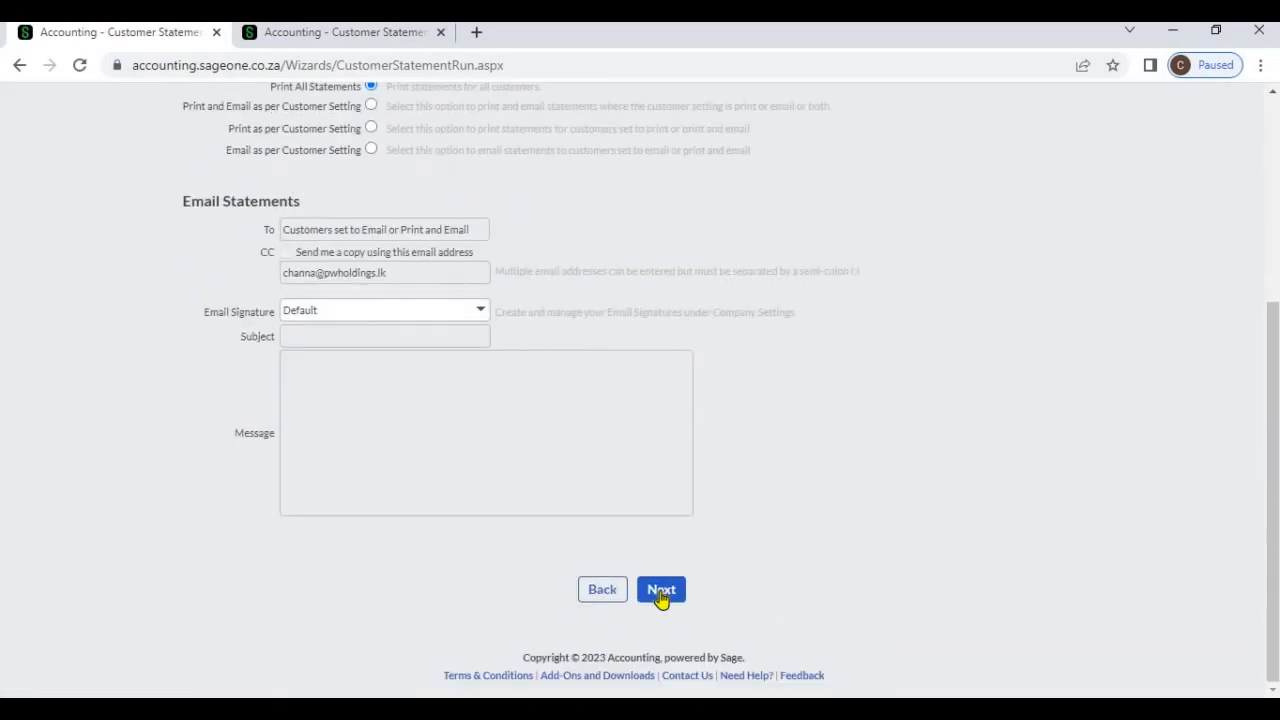
{"action": "left_click", "coordinate": [661, 592]}
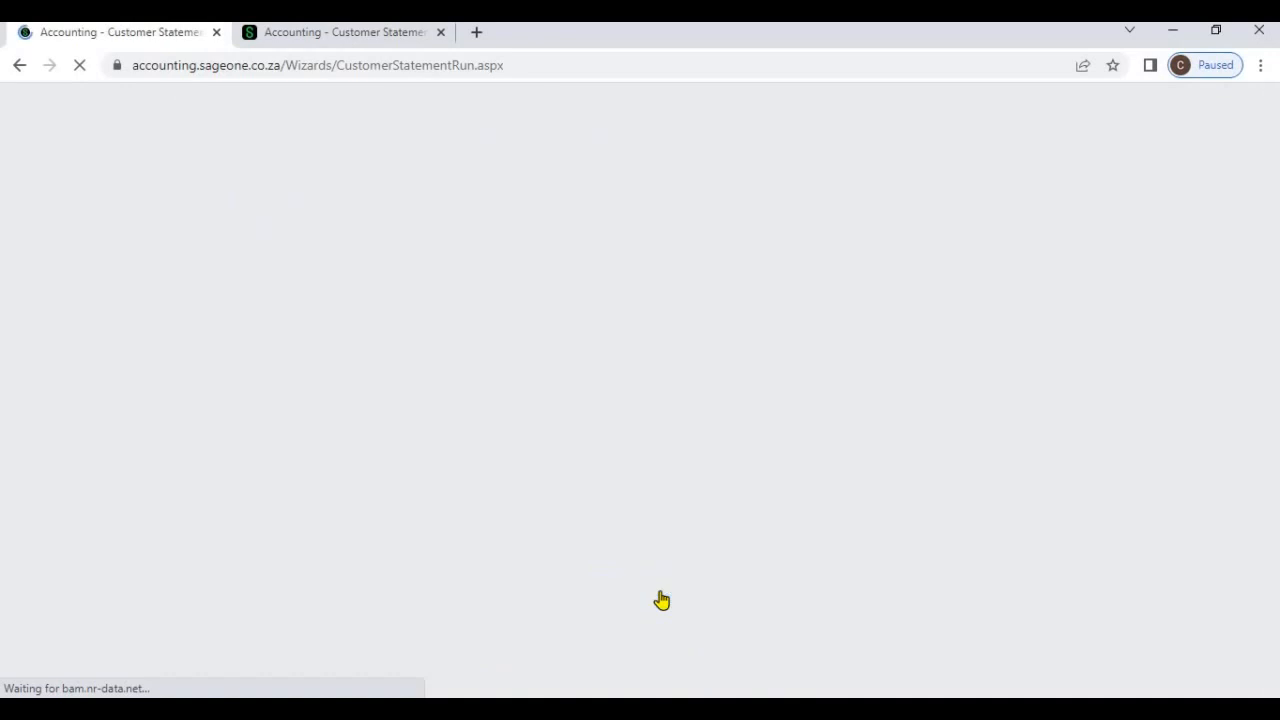
{"action": "left_click", "coordinate": [614, 606]}
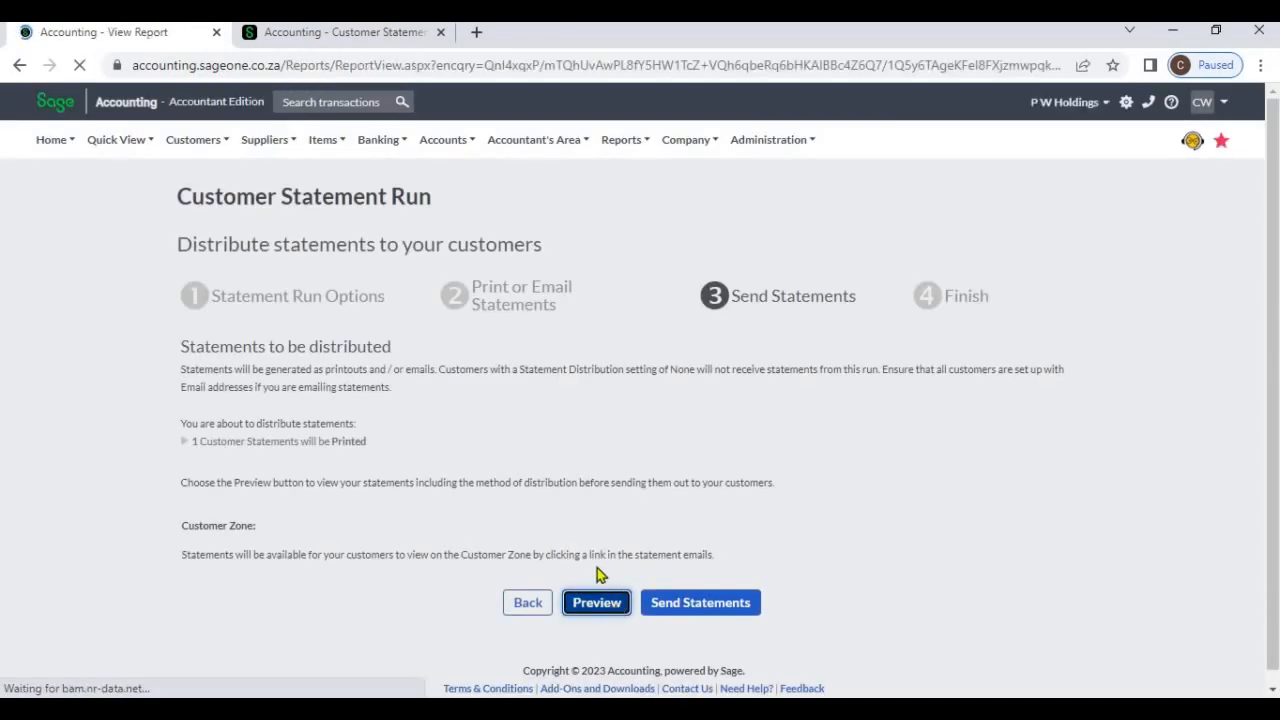
{"action": "scroll", "coordinate": [569, 537], "scroll_direction": "down", "scroll_amount": 2}
{"action": "scroll", "coordinate": [573, 541], "scroll_direction": "down", "scroll_amount": 1}
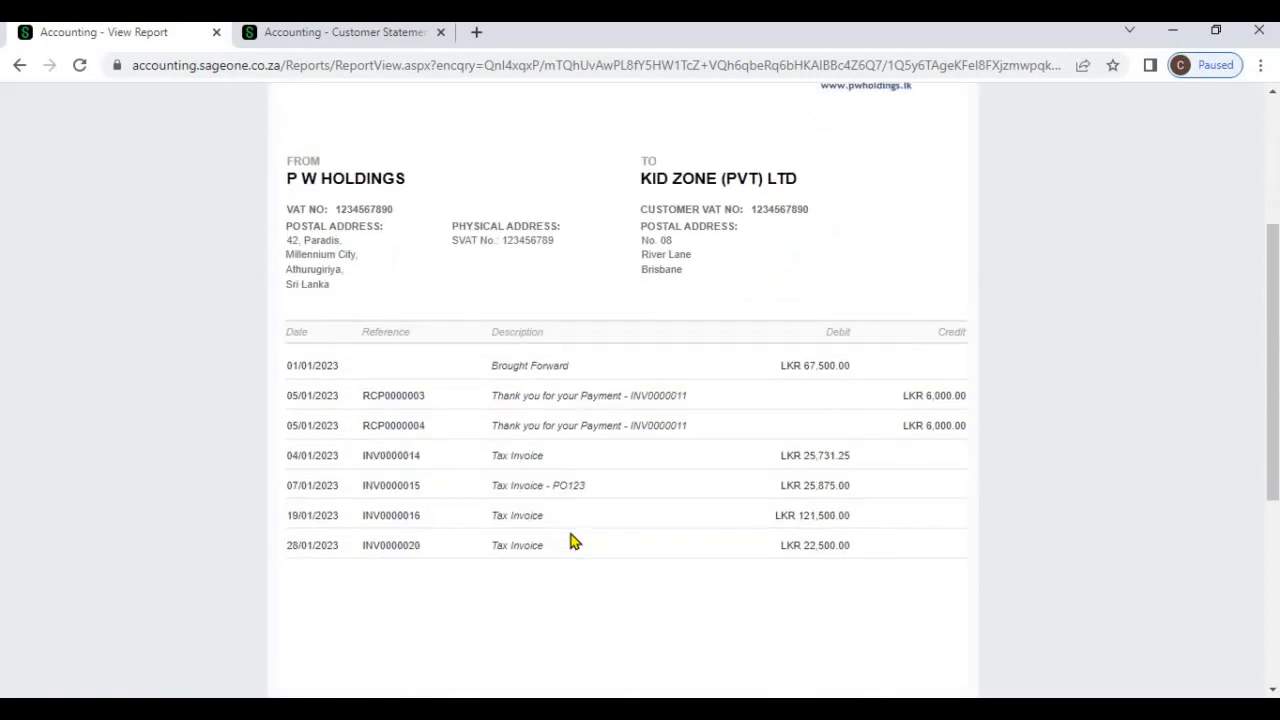
In the other statement run, enable Show Detail, set the date range to Last Month and proceed to Print or Email Statements
{"action": "left_click", "coordinate": [333, 42]}
{"action": "scroll", "coordinate": [453, 518], "scroll_direction": "down", "scroll_amount": 2}
{"action": "left_click", "coordinate": [379, 496]}
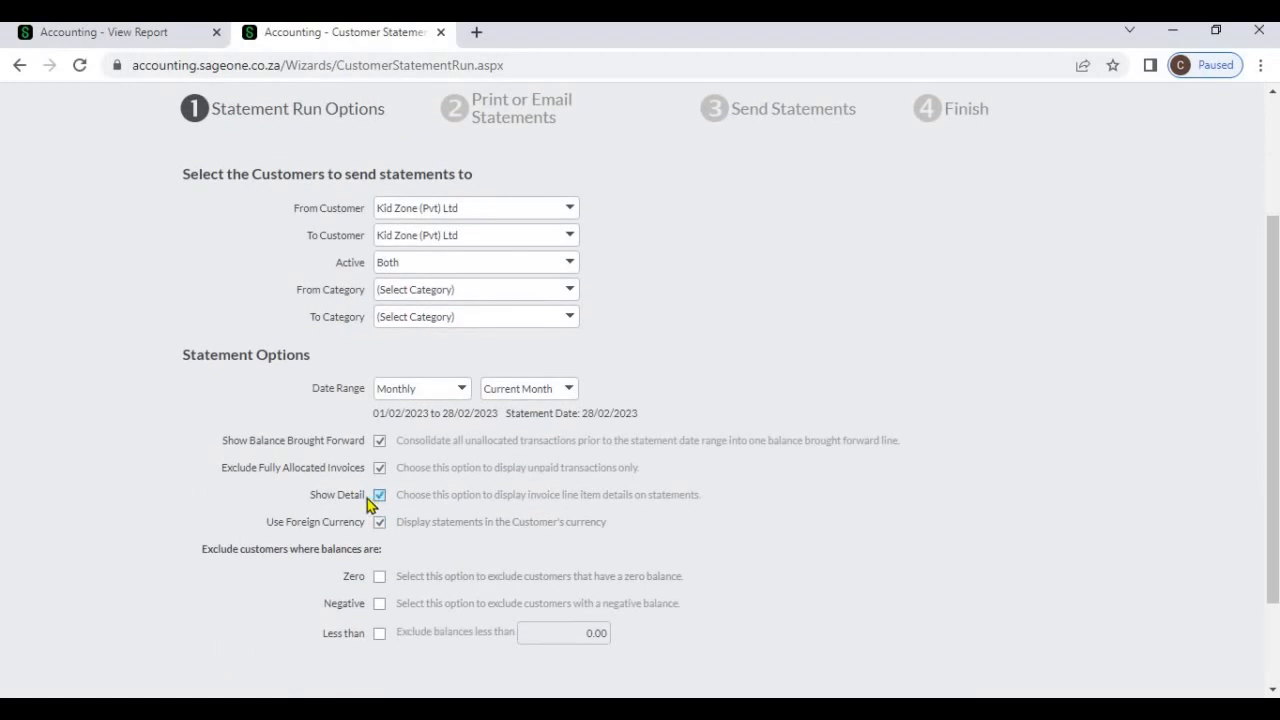
{"action": "left_click", "coordinate": [460, 392]}
{"action": "key", "text": "Return"}
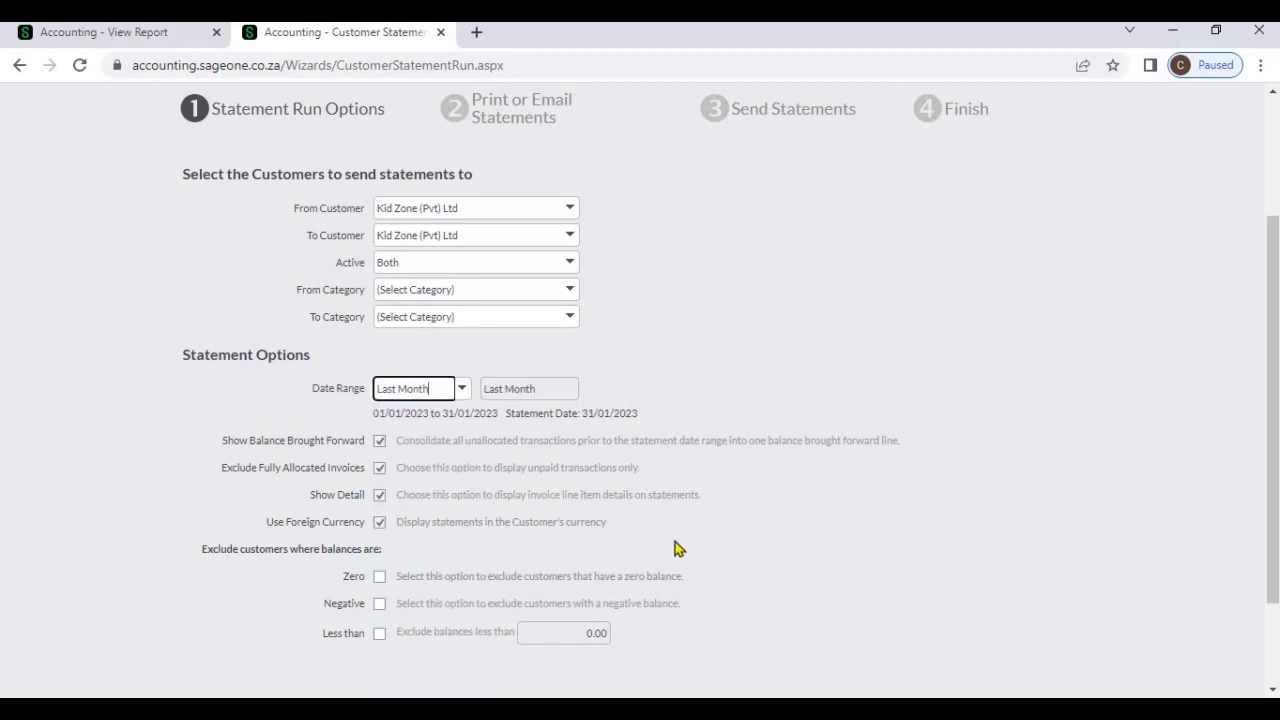
{"action": "scroll", "coordinate": [670, 560], "scroll_direction": "down", "scroll_amount": 2}
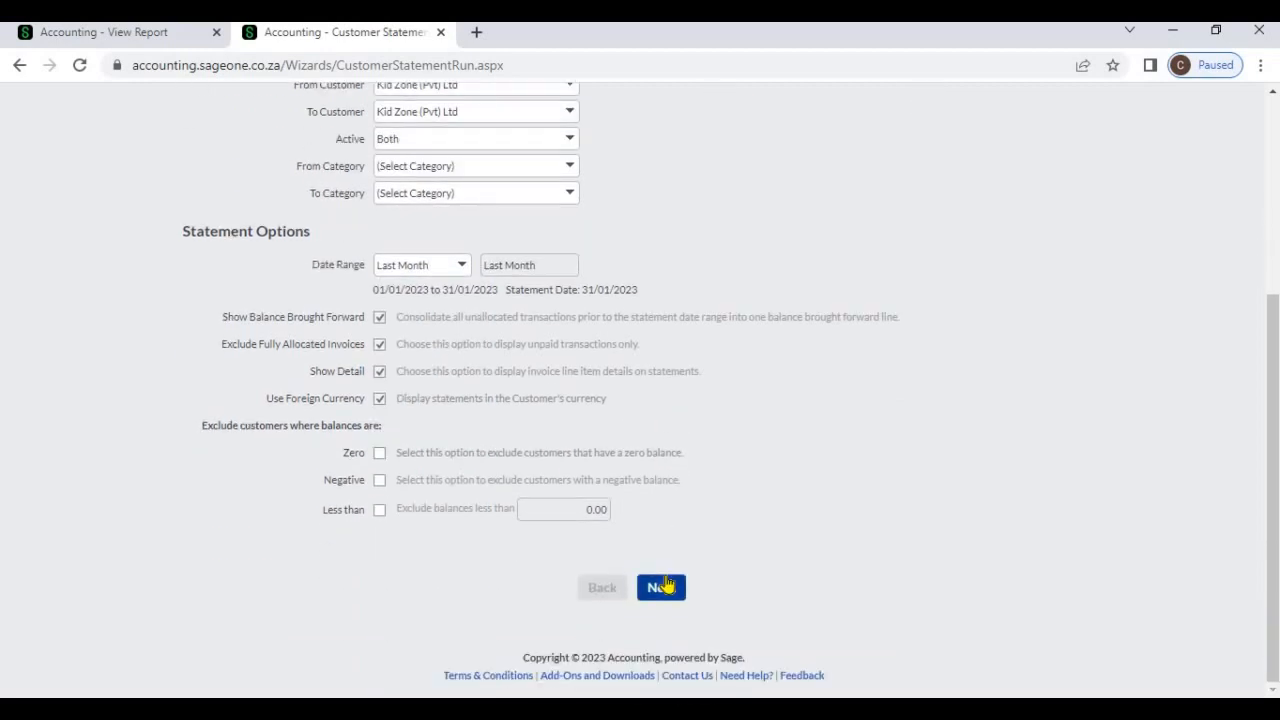
{"action": "left_click", "coordinate": [664, 586]}
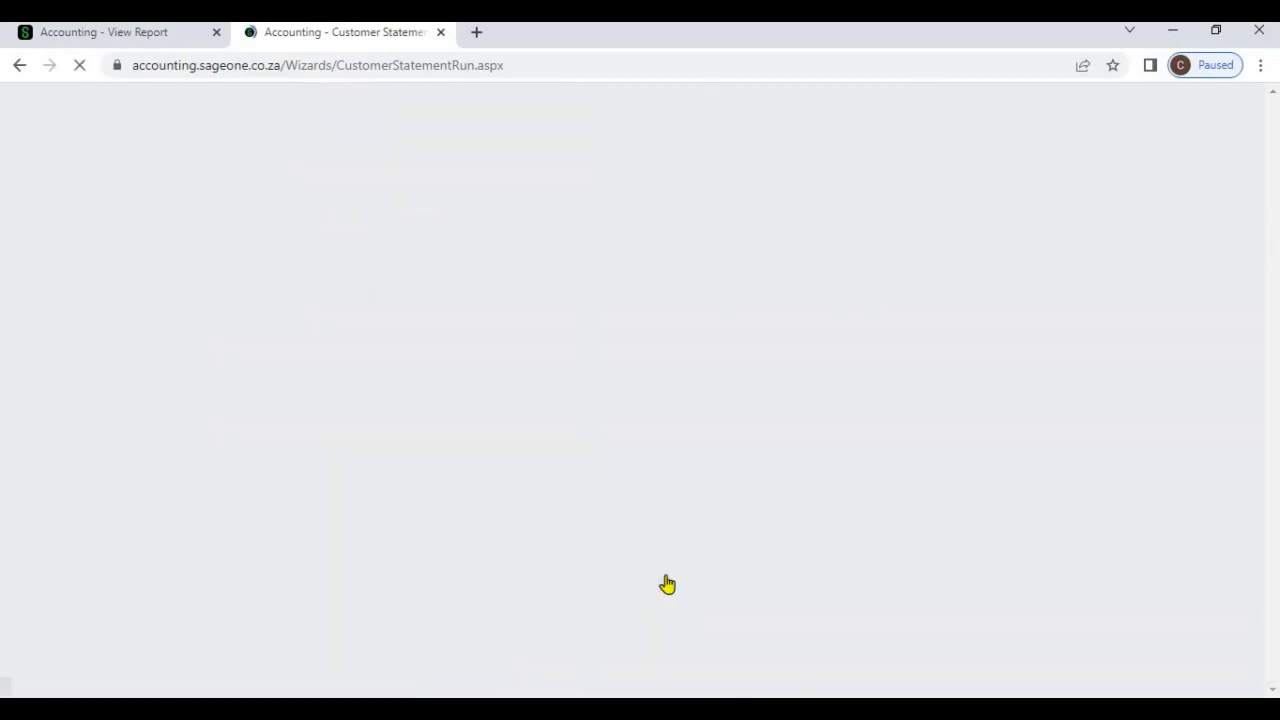
Proceed with Print All Statements and preview the Last Month statement with invoice line details
{"action": "scroll", "coordinate": [664, 632], "scroll_direction": "down", "scroll_amount": 1}
{"action": "left_click", "coordinate": [665, 635]}
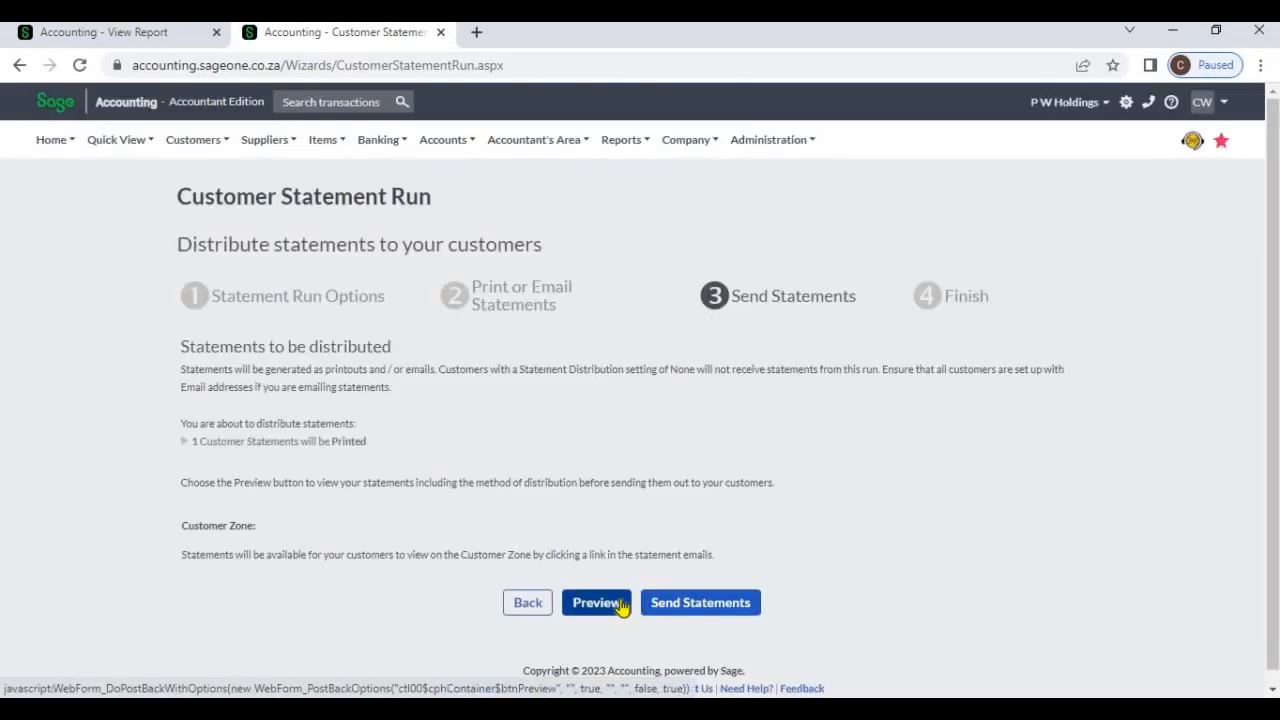
{"action": "left_click", "coordinate": [620, 605]}
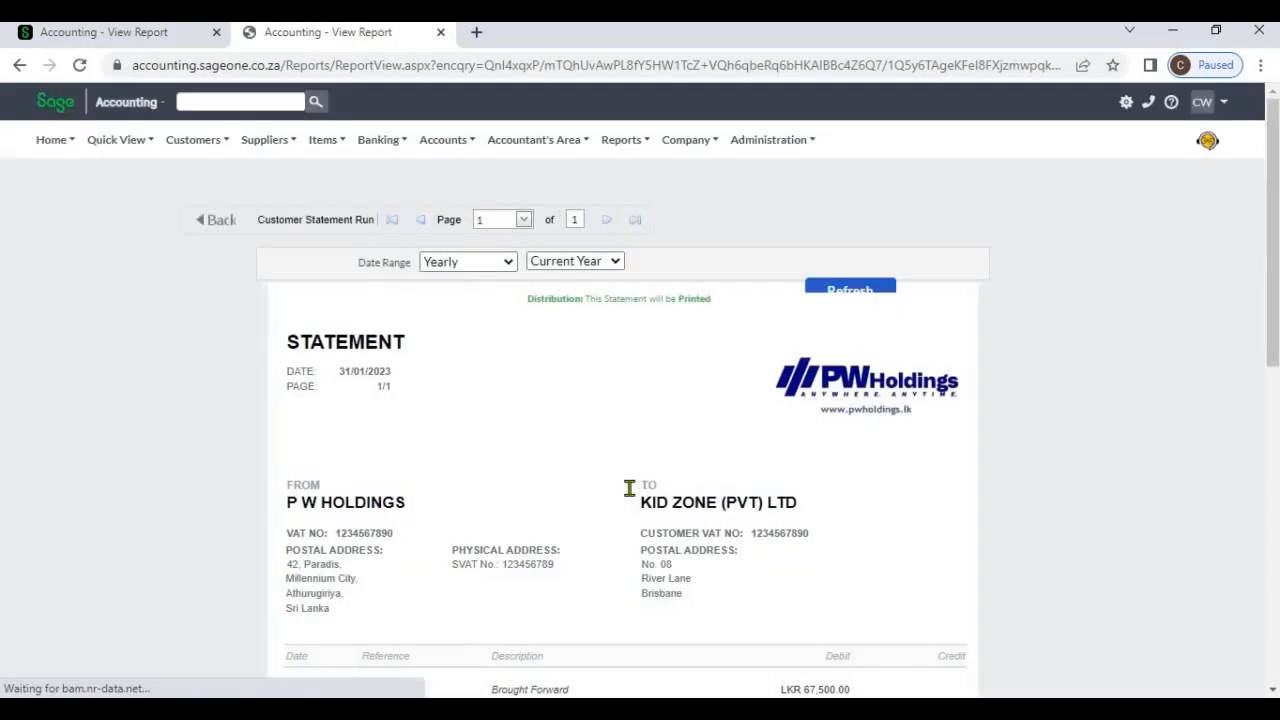
Compare the detailed statement's item descriptions with the invoice lines on the statement without details
{"action": "scroll", "coordinate": [629, 488], "scroll_direction": "down", "scroll_amount": 1}
{"action": "scroll", "coordinate": [629, 488], "scroll_direction": "down", "scroll_amount": 2}
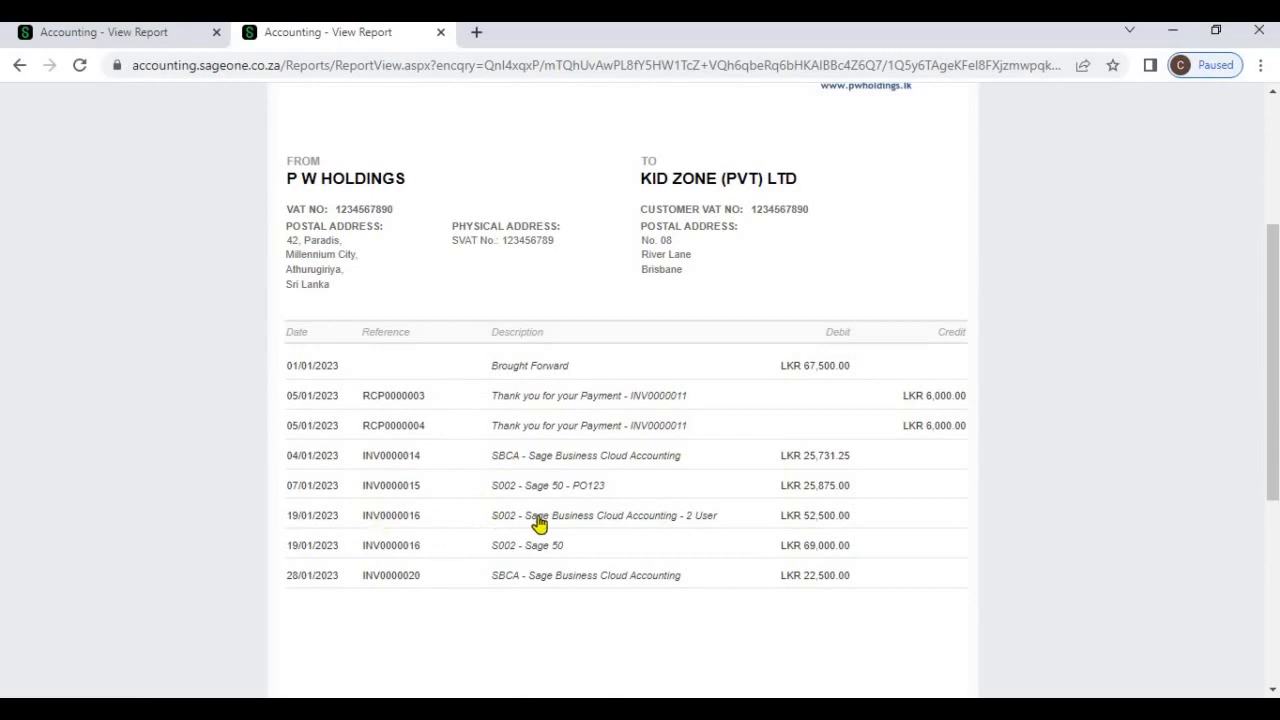
{"action": "left_click", "coordinate": [172, 40]}
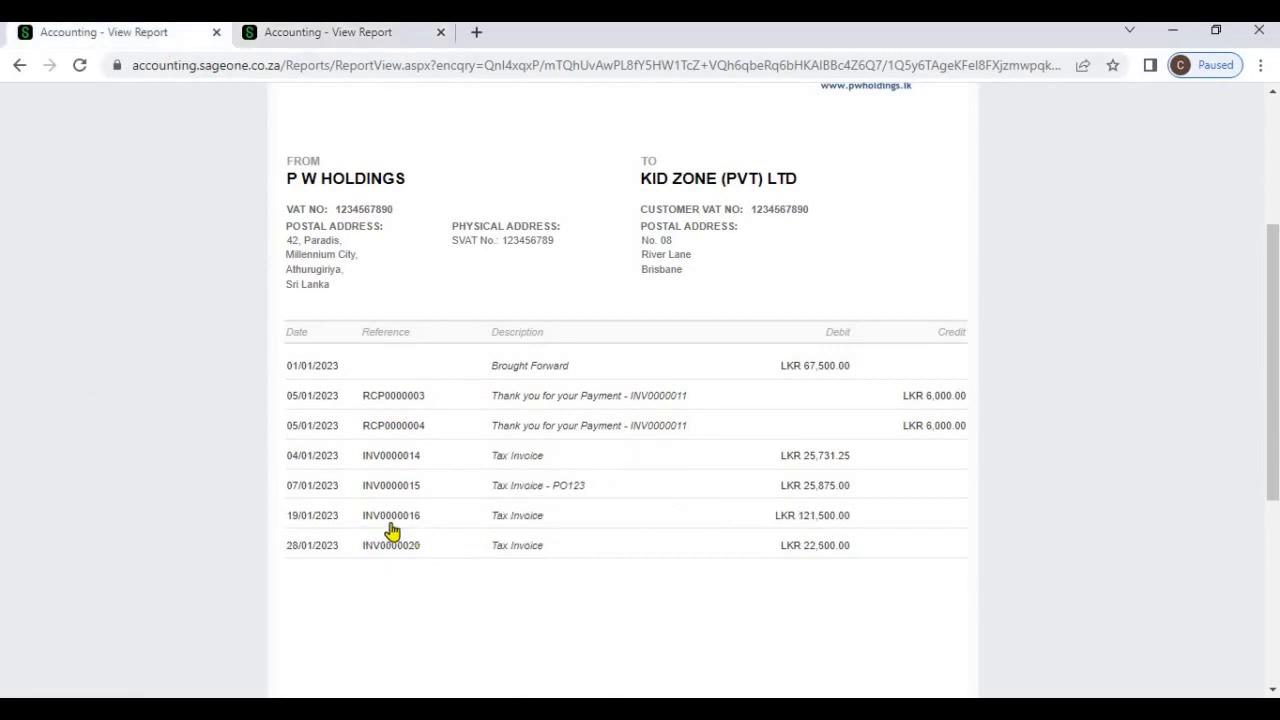
{"action": "left_click", "coordinate": [312, 36]}
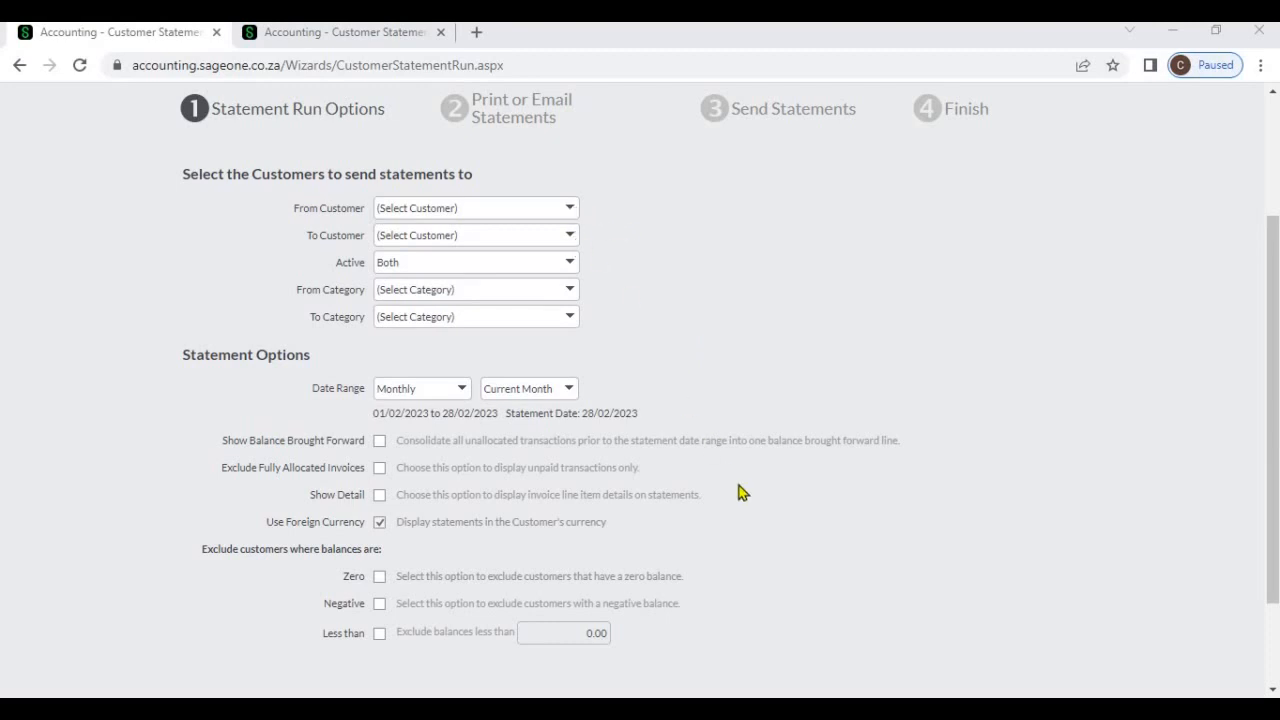
Run current-month statements with no customer range and Use Foreign Currency enabled, keep Print All Statements, and preview them
{"action": "scroll", "coordinate": [737, 489], "scroll_direction": "down", "scroll_amount": 2}
{"action": "left_click", "coordinate": [672, 591]}
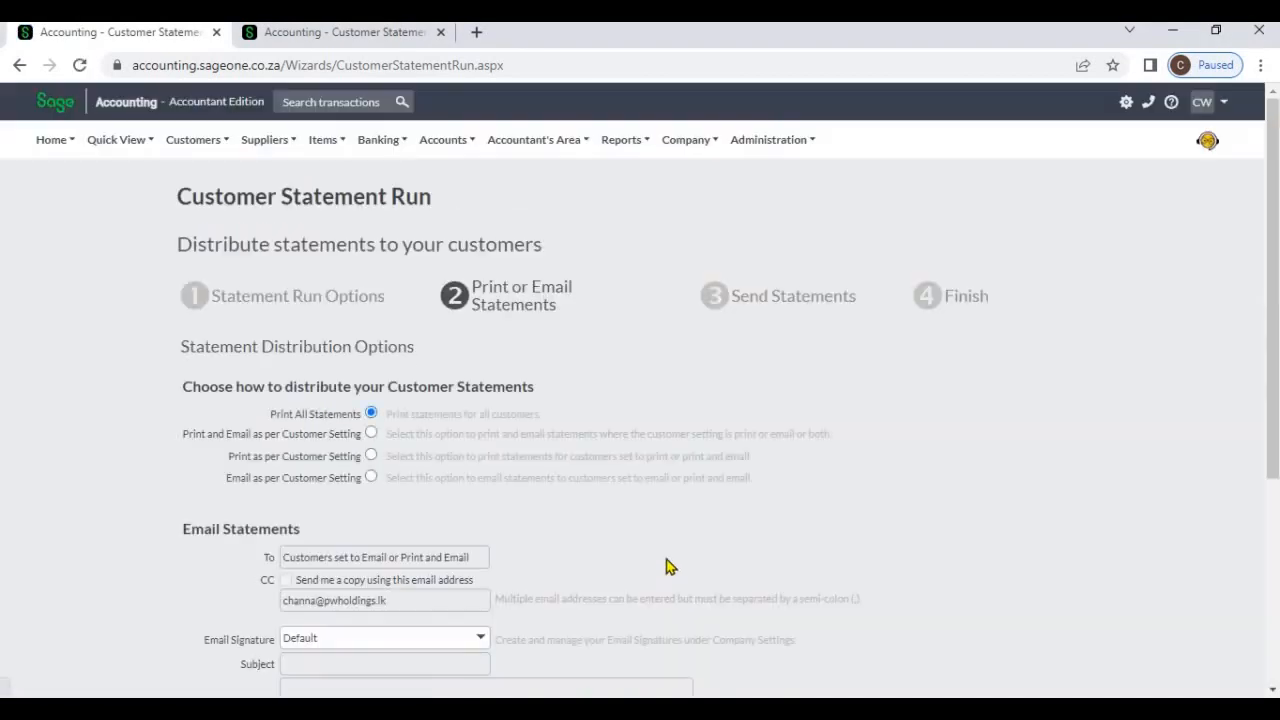
{"action": "scroll", "coordinate": [668, 570], "scroll_direction": "down", "scroll_amount": 1}
{"action": "scroll", "coordinate": [670, 574], "scroll_direction": "down", "scroll_amount": 2}
{"action": "left_click", "coordinate": [671, 592]}
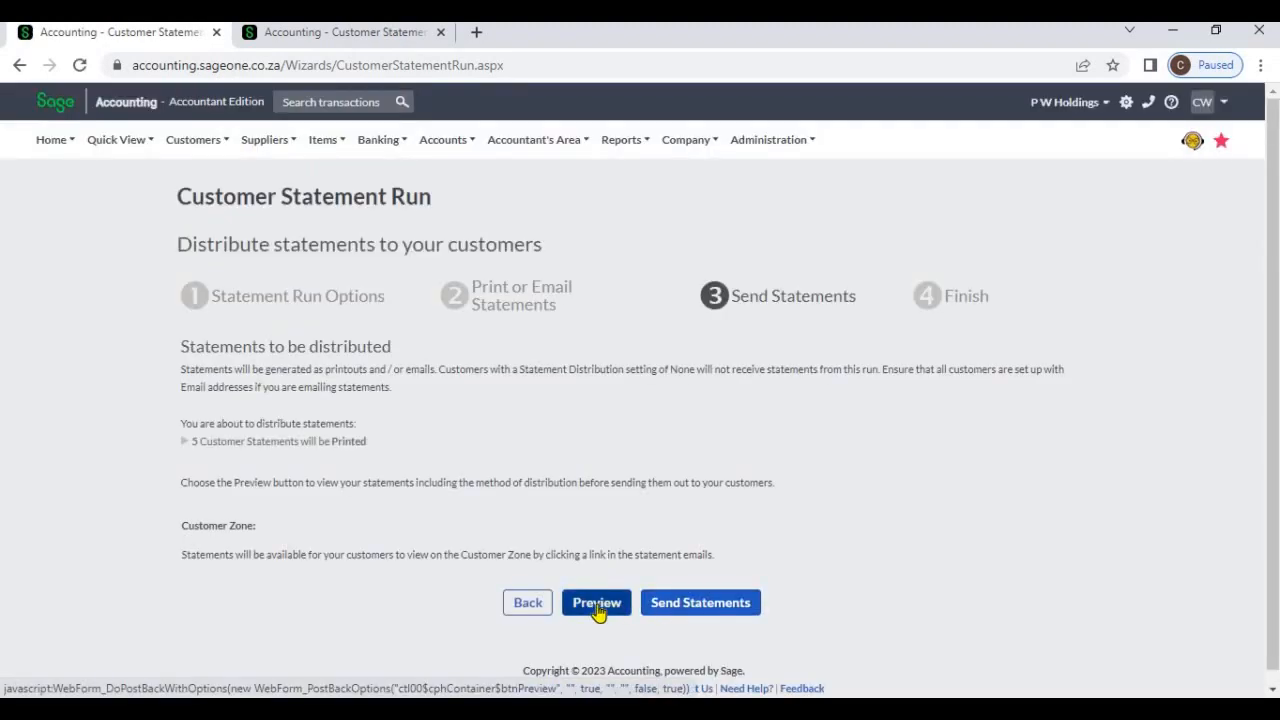
{"action": "left_click", "coordinate": [598, 608]}
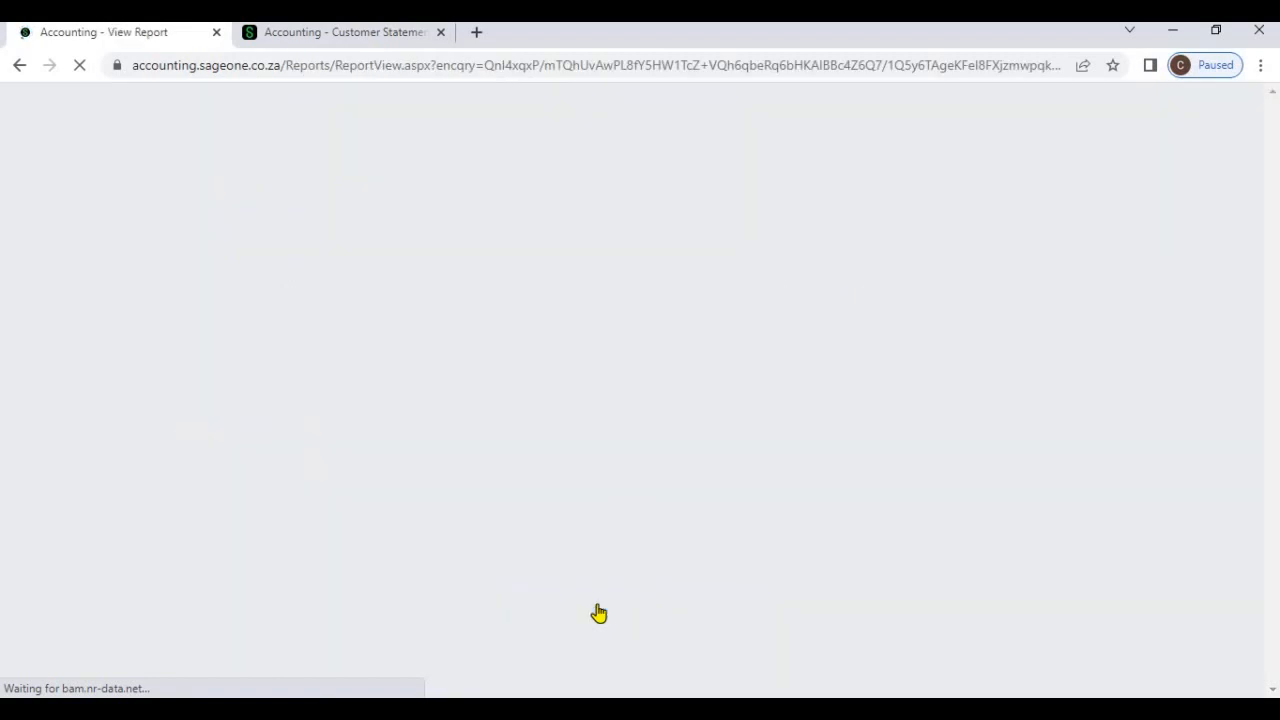
Check the transaction currency on Allied (Pvt) Ltd's statement, then on the Kid Zone (Pvt) Ltd statement that follows
{"action": "scroll", "coordinate": [630, 575], "scroll_direction": "down", "scroll_amount": 2}
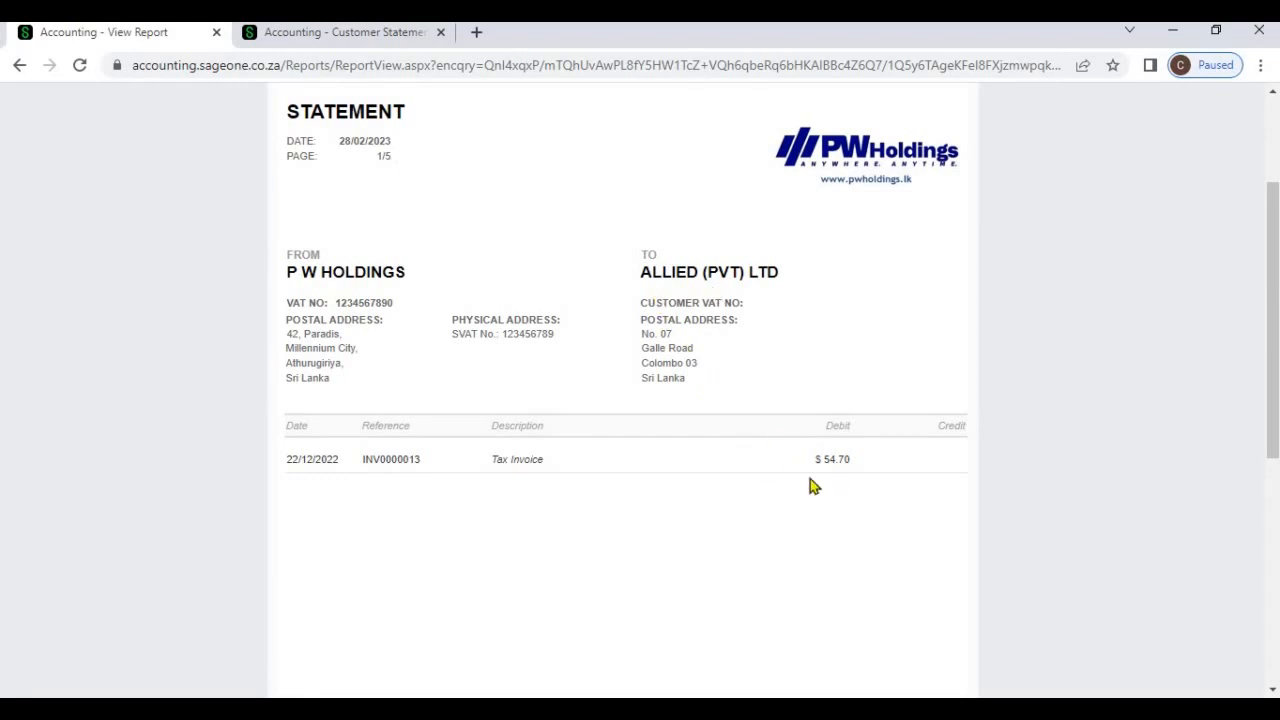
{"action": "scroll", "coordinate": [812, 486], "scroll_direction": "up", "scroll_amount": 2}
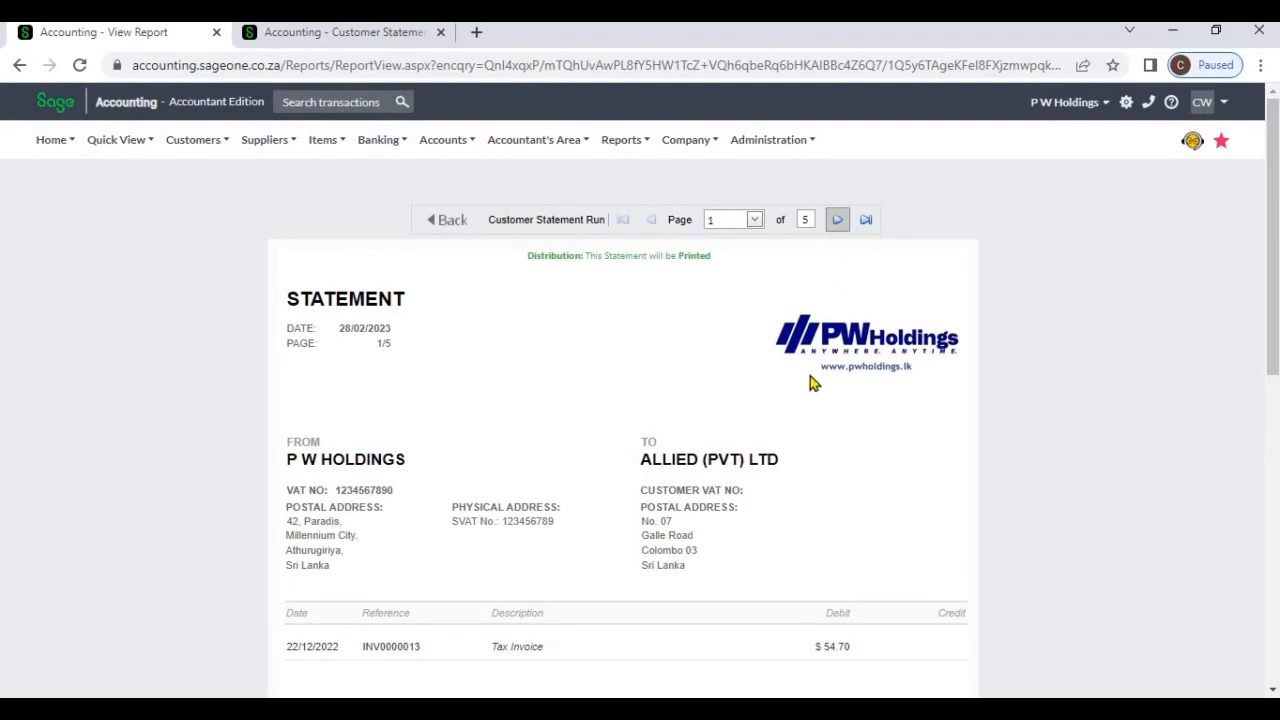
{"action": "scroll", "coordinate": [795, 500], "scroll_direction": "down", "scroll_amount": 2}
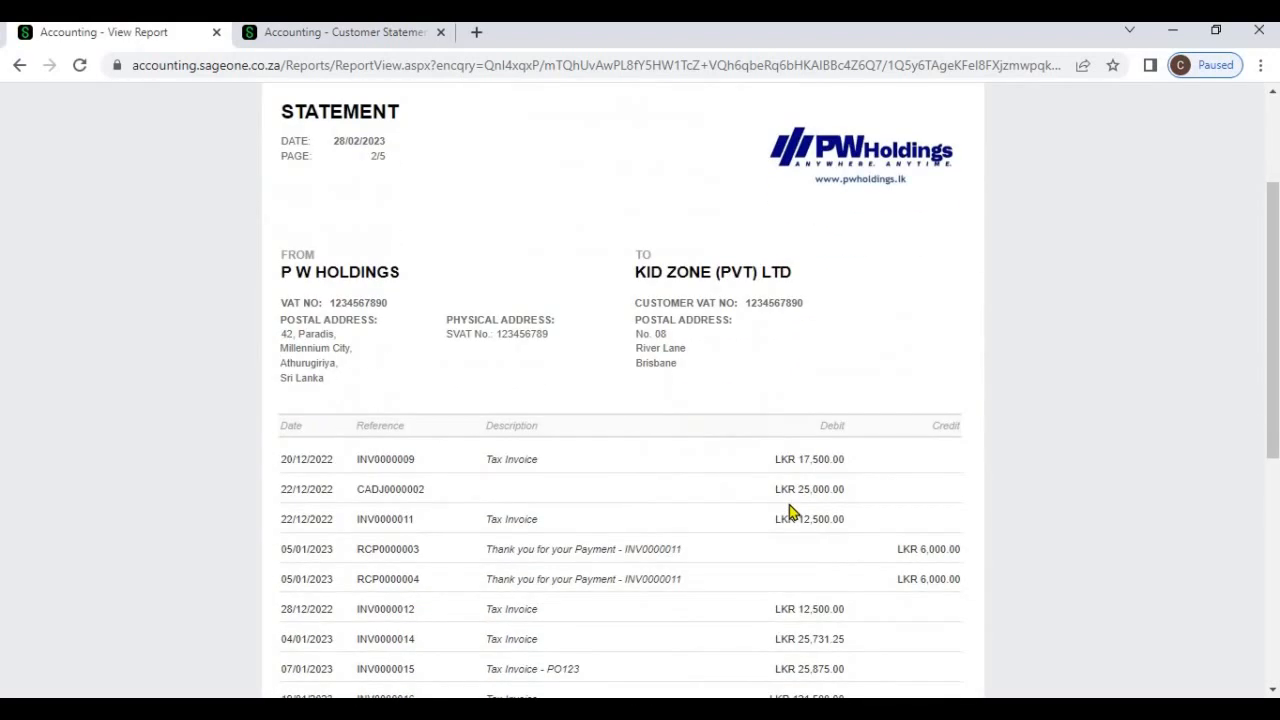
Run current-month statements for all customers with Use Foreign Currency disabled, keep Print All Statements, and preview them
{"action": "scroll", "coordinate": [595, 378], "scroll_direction": "up", "scroll_amount": 2}
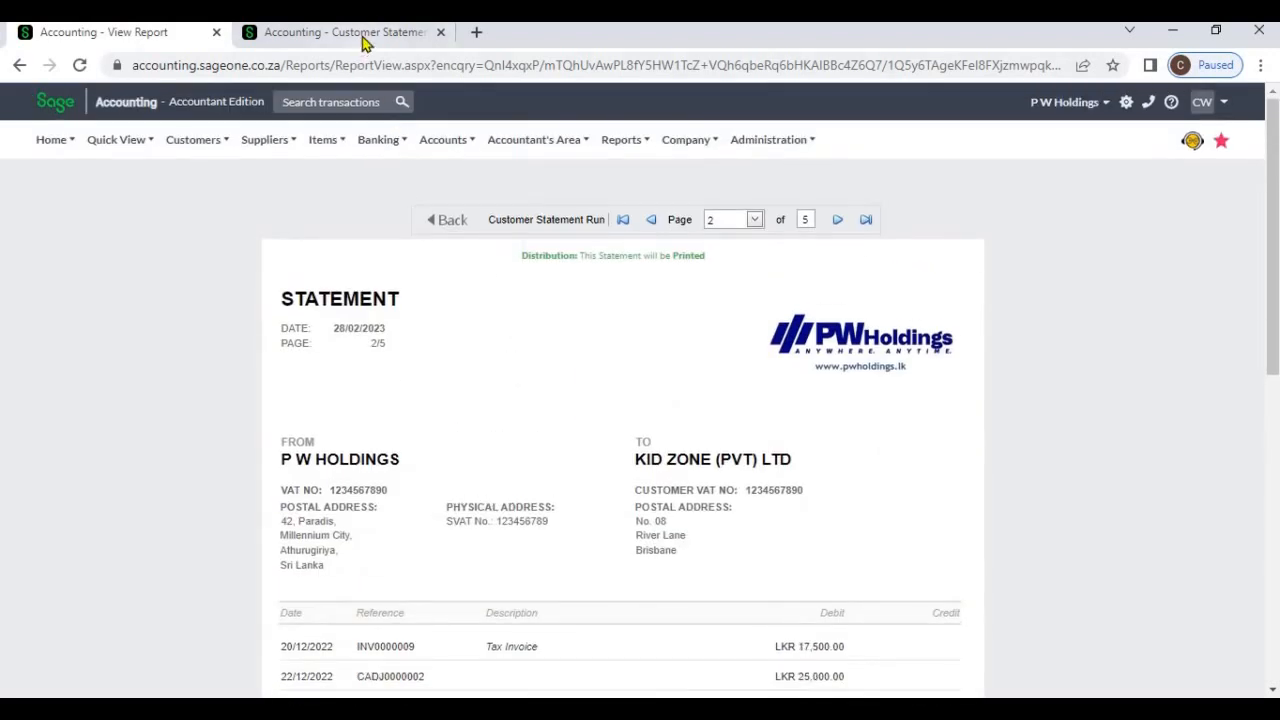
{"action": "left_click", "coordinate": [366, 36]}
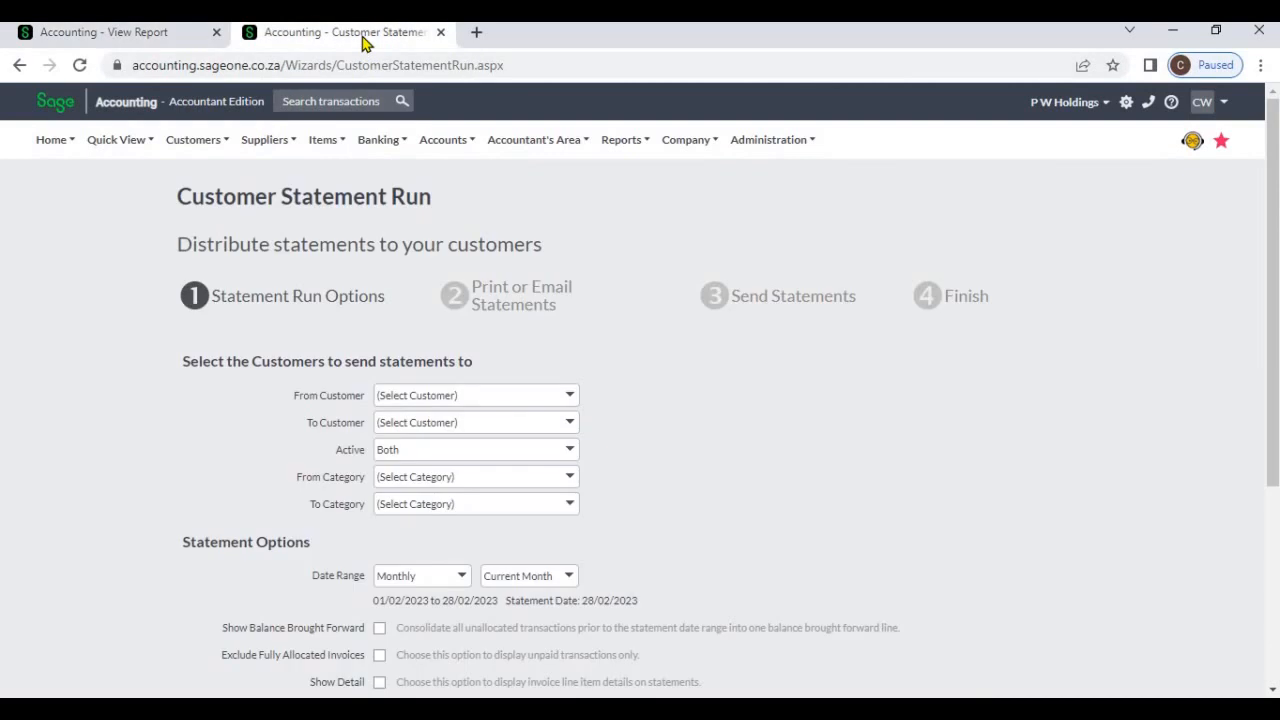
{"action": "scroll", "coordinate": [382, 530], "scroll_direction": "down", "scroll_amount": 2}
{"action": "left_click", "coordinate": [380, 524]}
{"action": "left_click", "coordinate": [380, 523]}
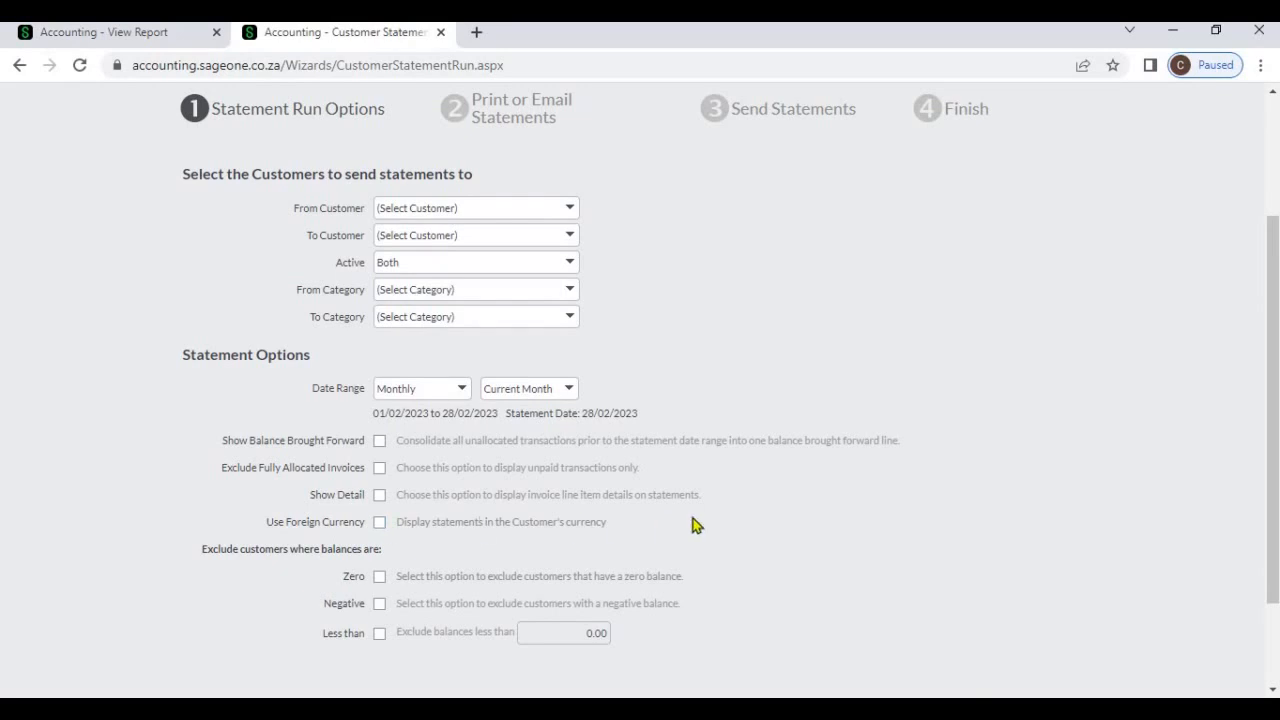
{"action": "scroll", "coordinate": [690, 545], "scroll_direction": "down", "scroll_amount": 2}
{"action": "left_click", "coordinate": [673, 588]}
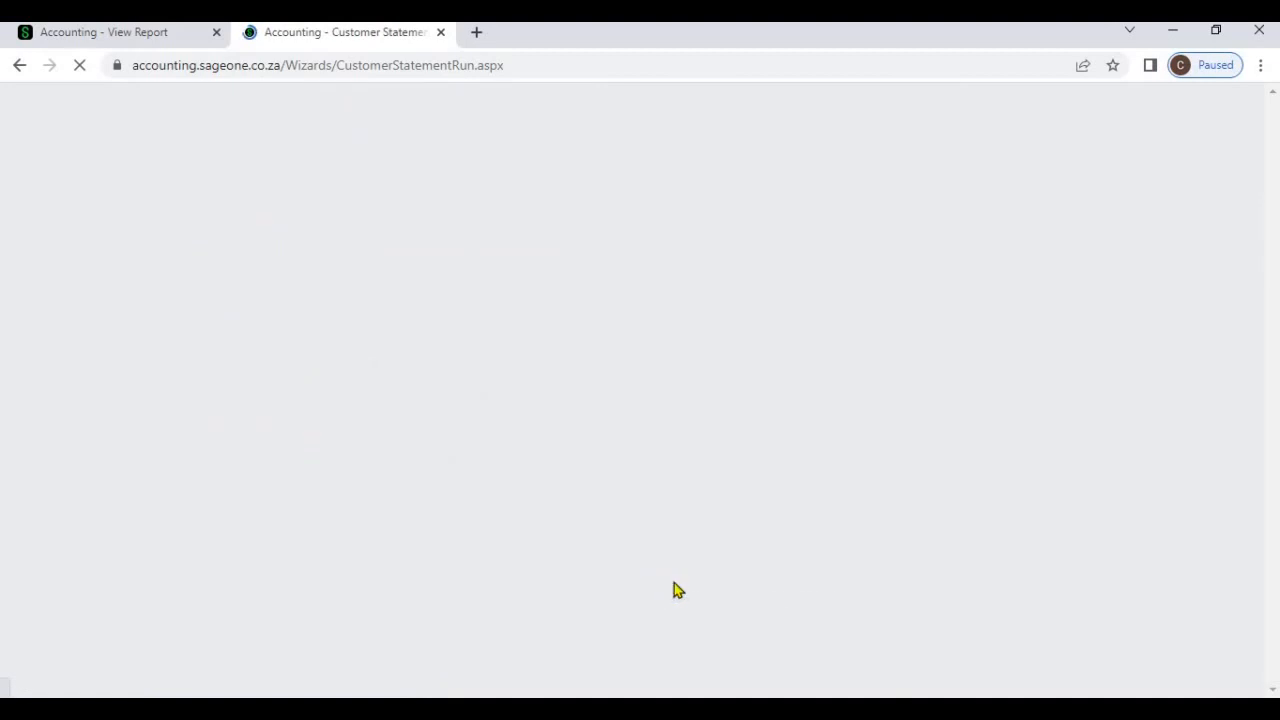
{"action": "scroll", "coordinate": [674, 589], "scroll_direction": "down", "scroll_amount": 3}
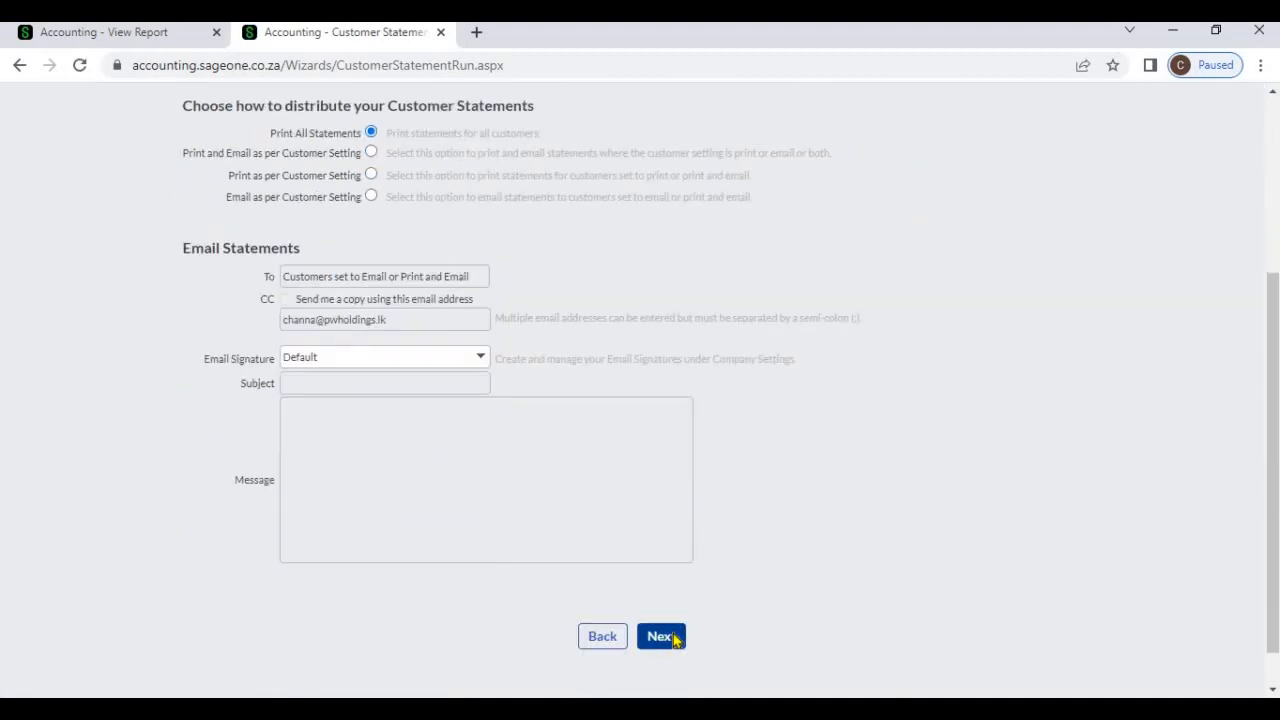
{"action": "left_click", "coordinate": [673, 638]}
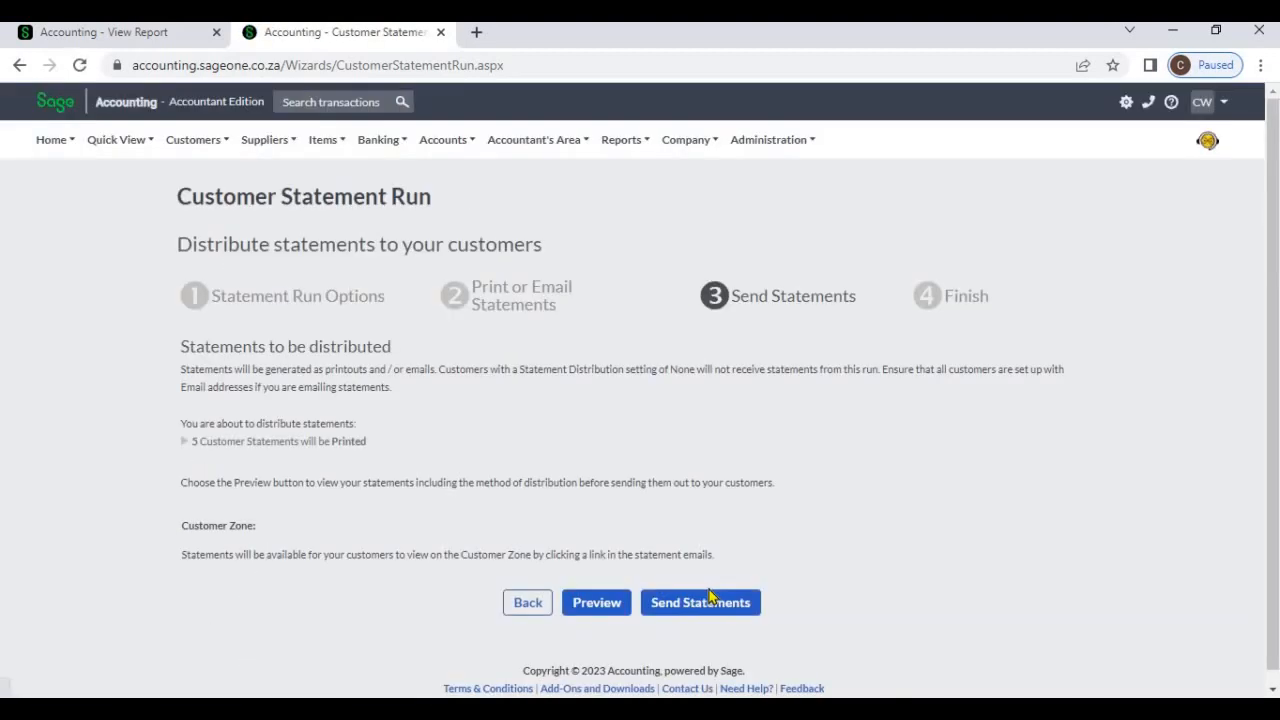
{"action": "left_click", "coordinate": [597, 603]}
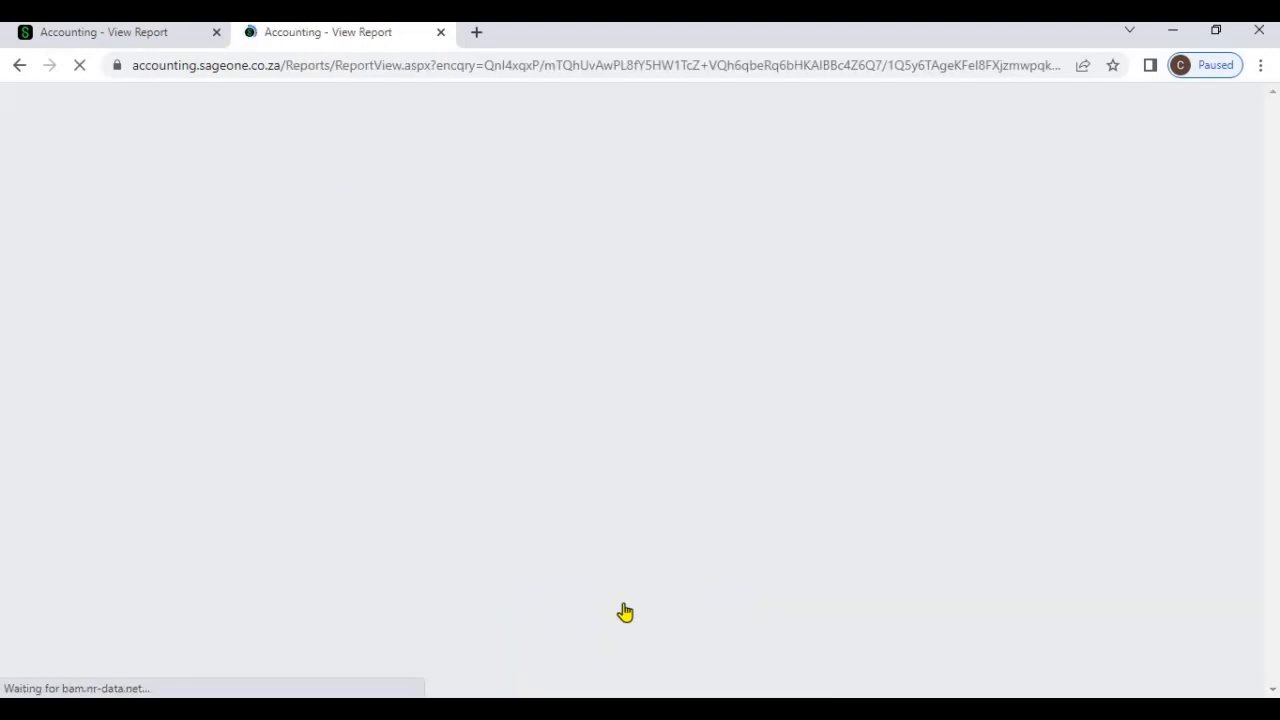
Compare the invoice currency on Allied (Pvt) Ltd's statement between the previews without and with Use Foreign Currency
{"action": "scroll", "coordinate": [707, 581], "scroll_direction": "down", "scroll_amount": 3}
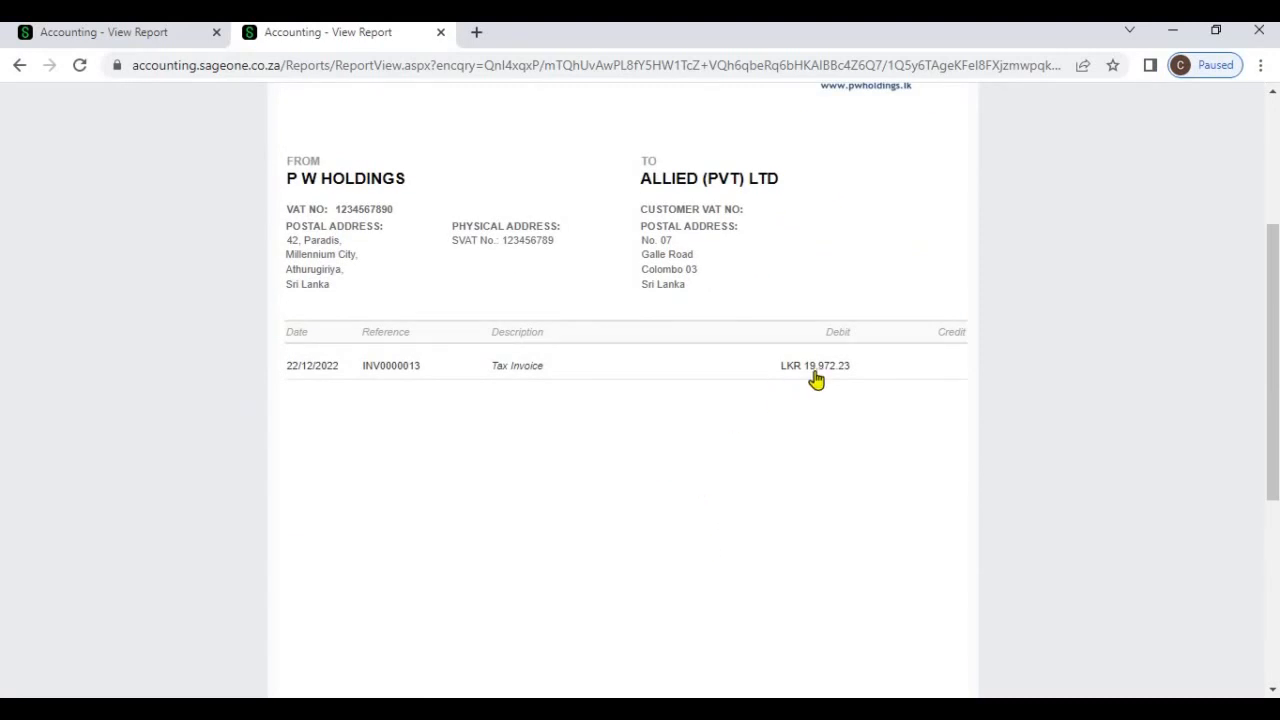
{"action": "scroll", "coordinate": [715, 384], "scroll_direction": "up", "scroll_amount": 1}
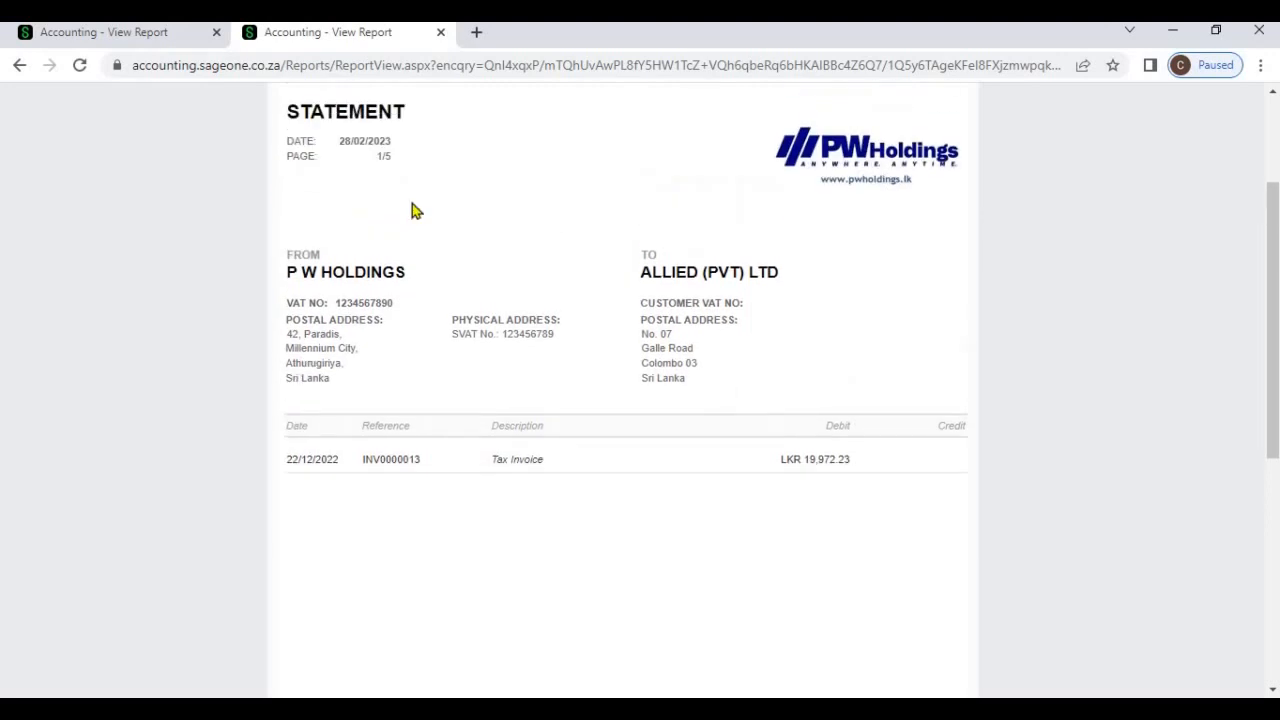
{"action": "left_click", "coordinate": [148, 38]}
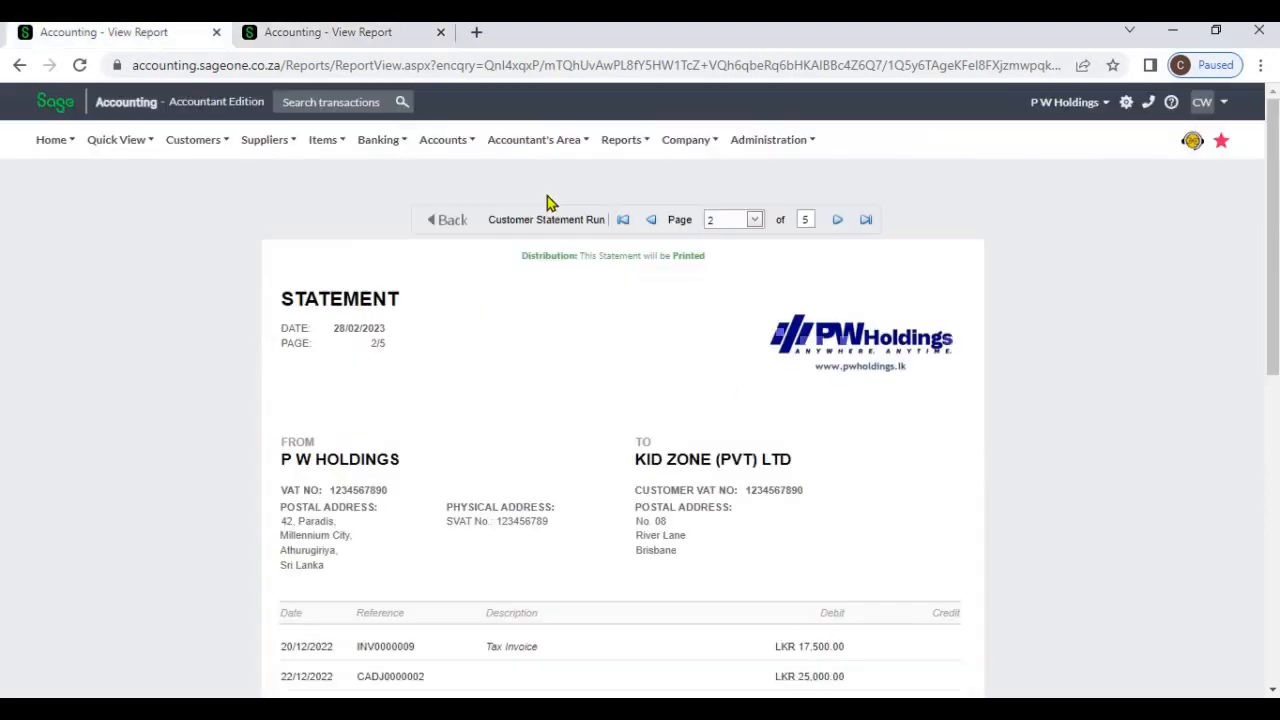
{"action": "left_click", "coordinate": [651, 222]}
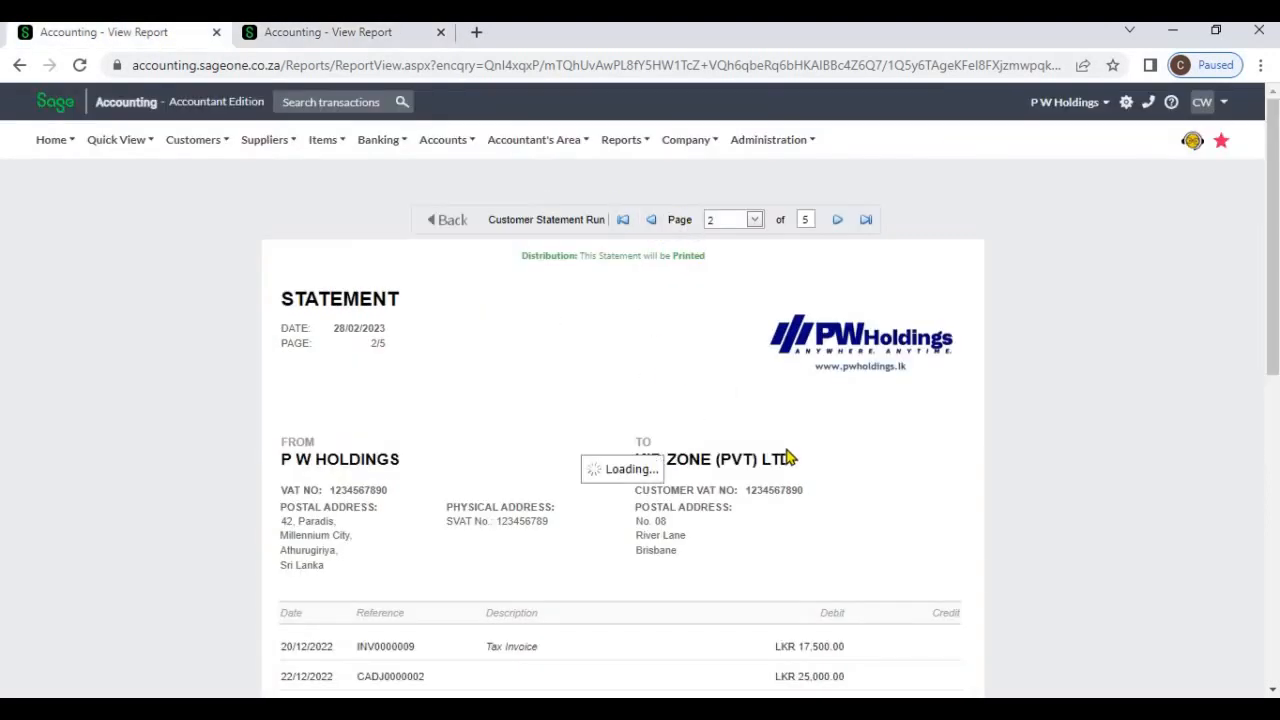
{"action": "scroll", "coordinate": [658, 395], "scroll_direction": "down", "scroll_amount": 1}
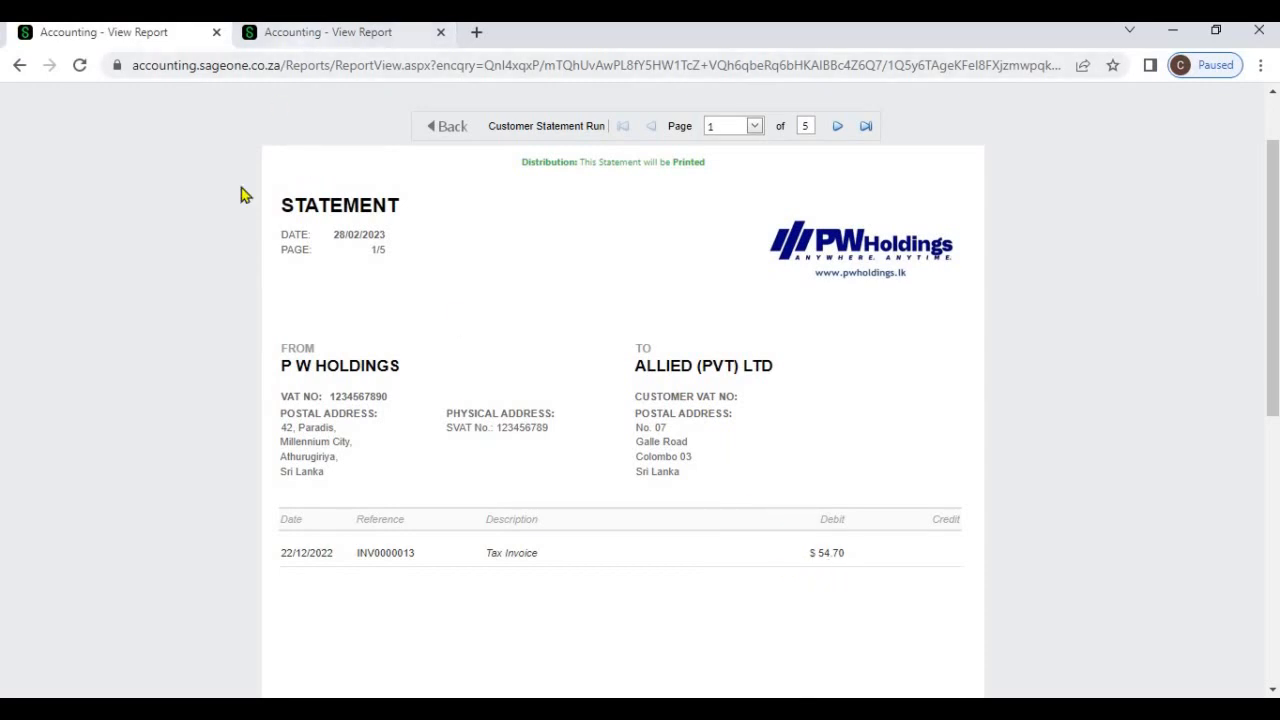
{"action": "left_click", "coordinate": [310, 33]}
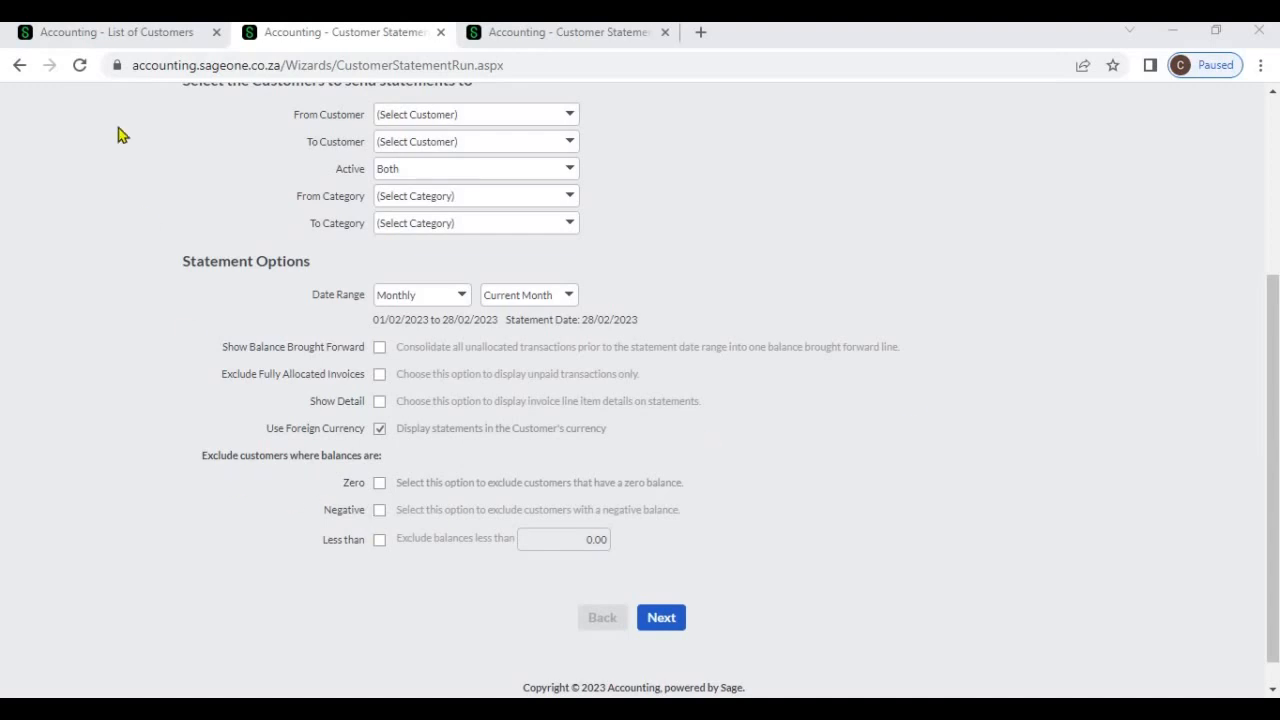
Check the balances in the customer list, and preview all current-month foreign-currency statements for printing with zero-balance customers excluded
{"action": "left_click", "coordinate": [109, 38]}
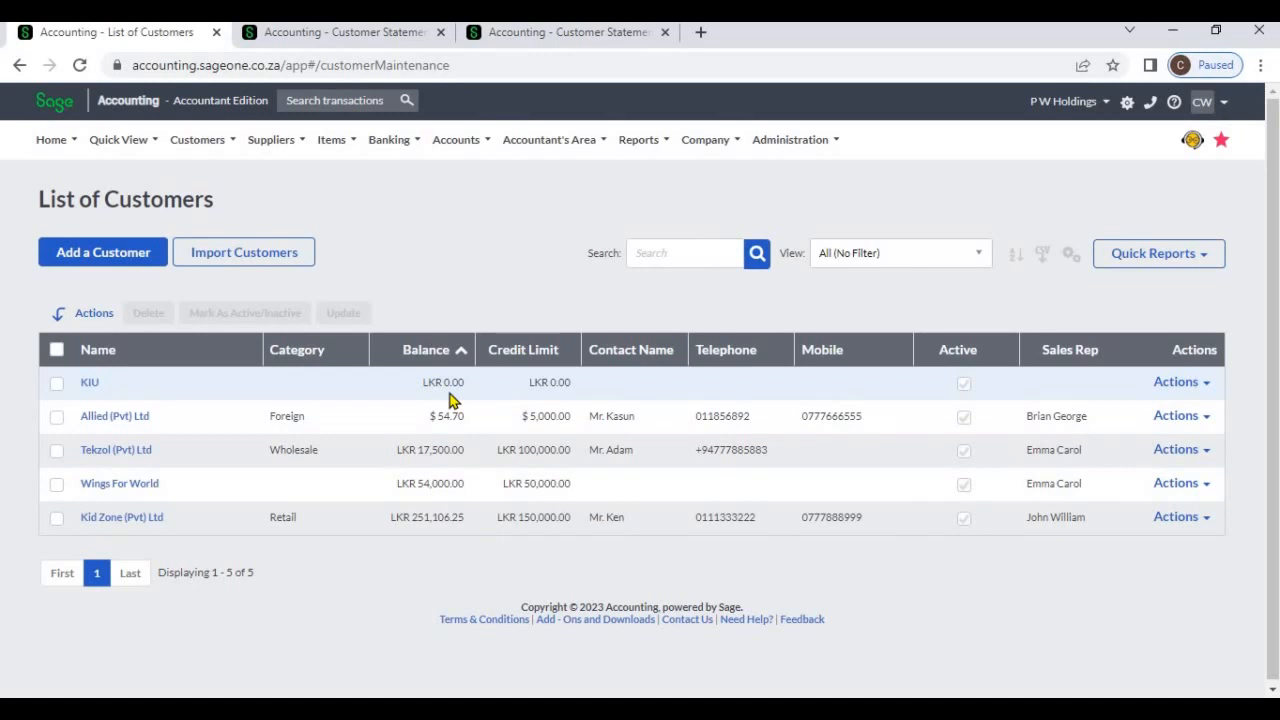
{"action": "left_click", "coordinate": [318, 34]}
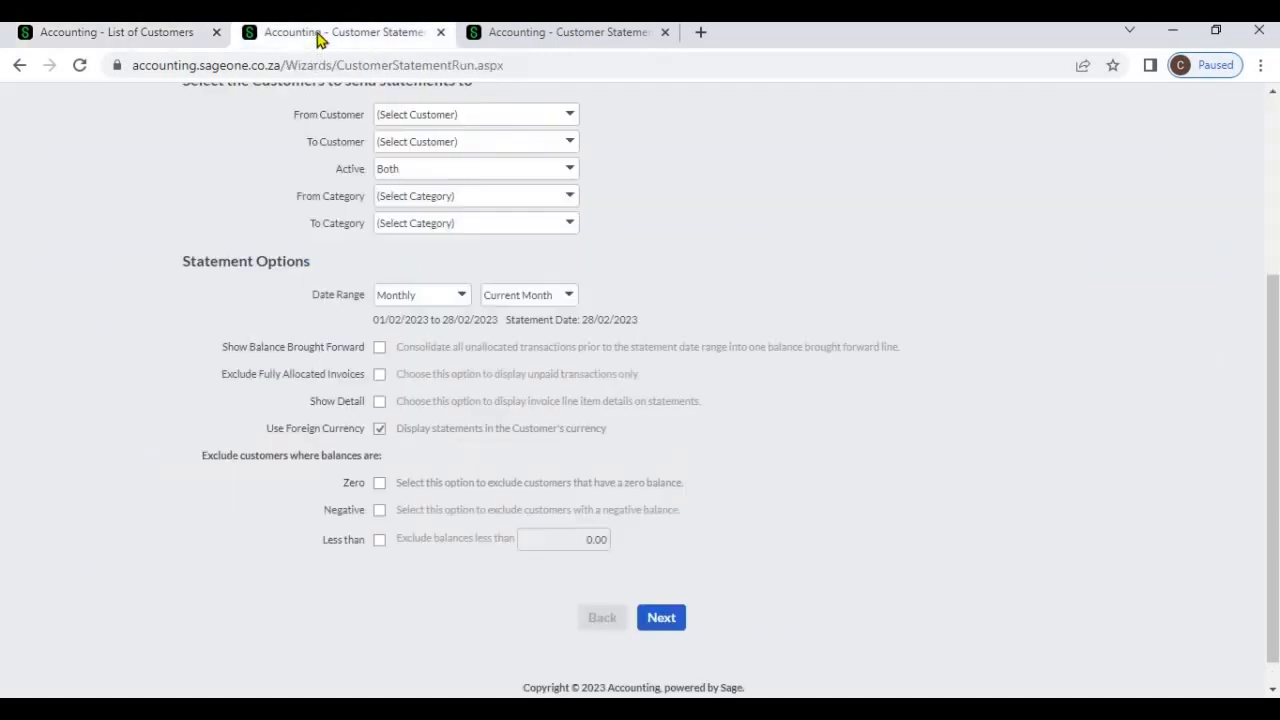
{"action": "left_click", "coordinate": [379, 486]}
{"action": "left_click", "coordinate": [664, 619]}
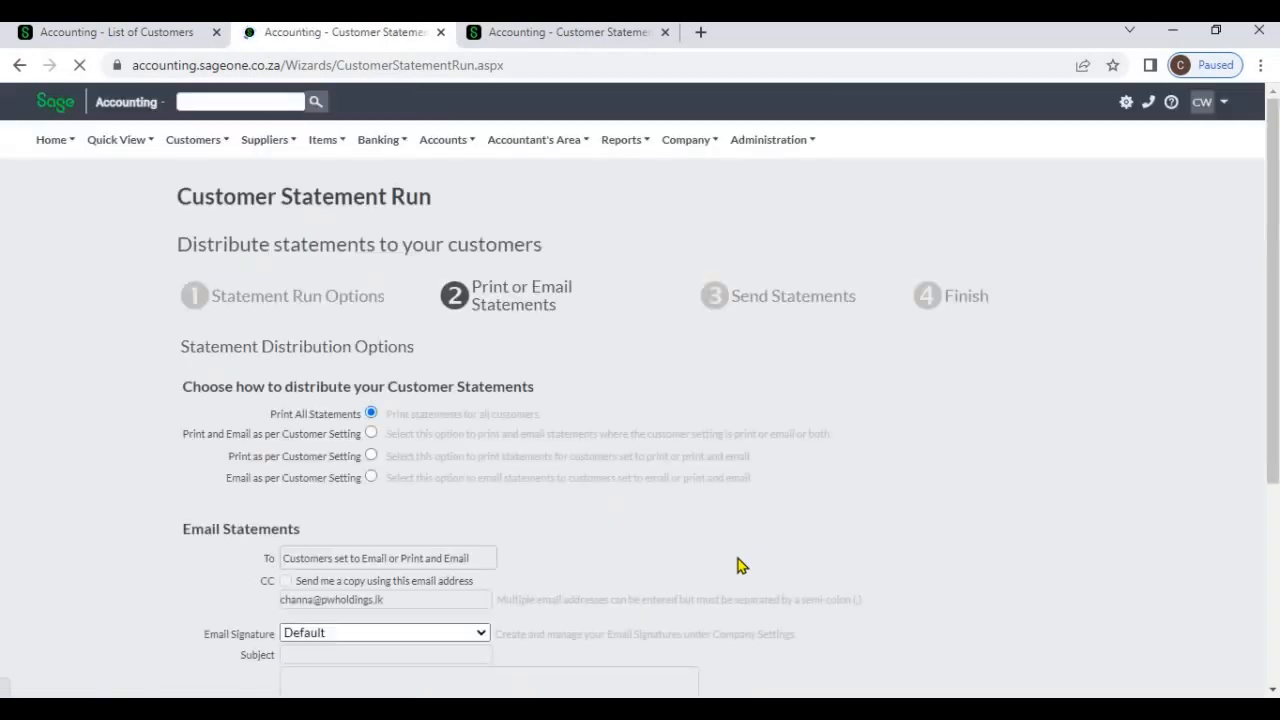
{"action": "scroll", "coordinate": [741, 566], "scroll_direction": "down", "scroll_amount": 3}
{"action": "left_click", "coordinate": [664, 640]}
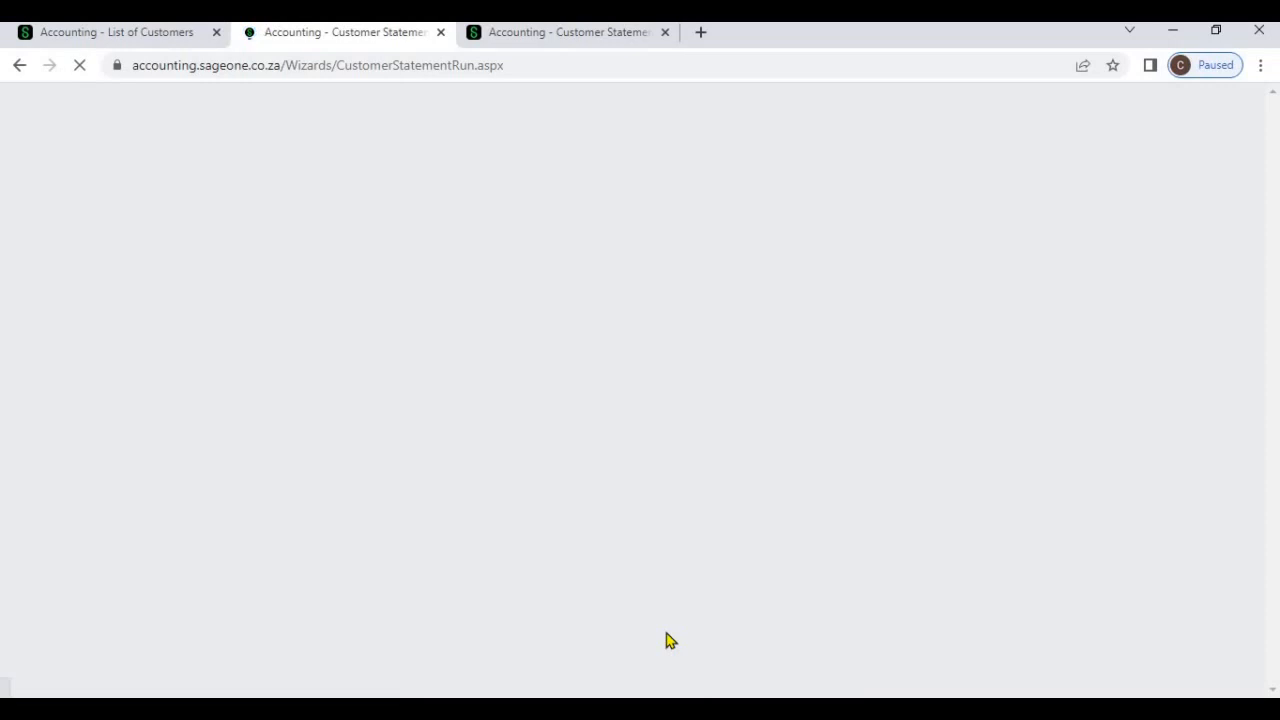
{"action": "left_click", "coordinate": [610, 606]}
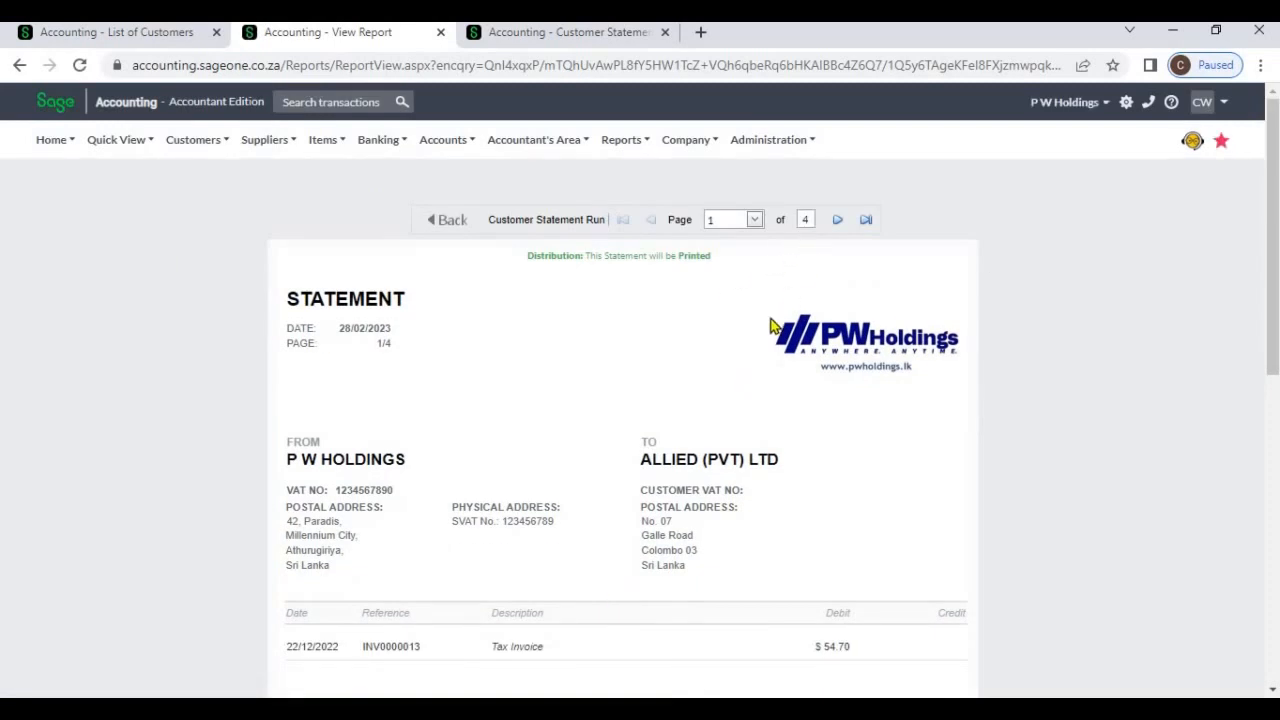
Page through the zero-balance-excluded preview, from Allied (Pvt) Ltd to Wings For World, to see which customers are included
{"action": "left_click", "coordinate": [836, 222]}
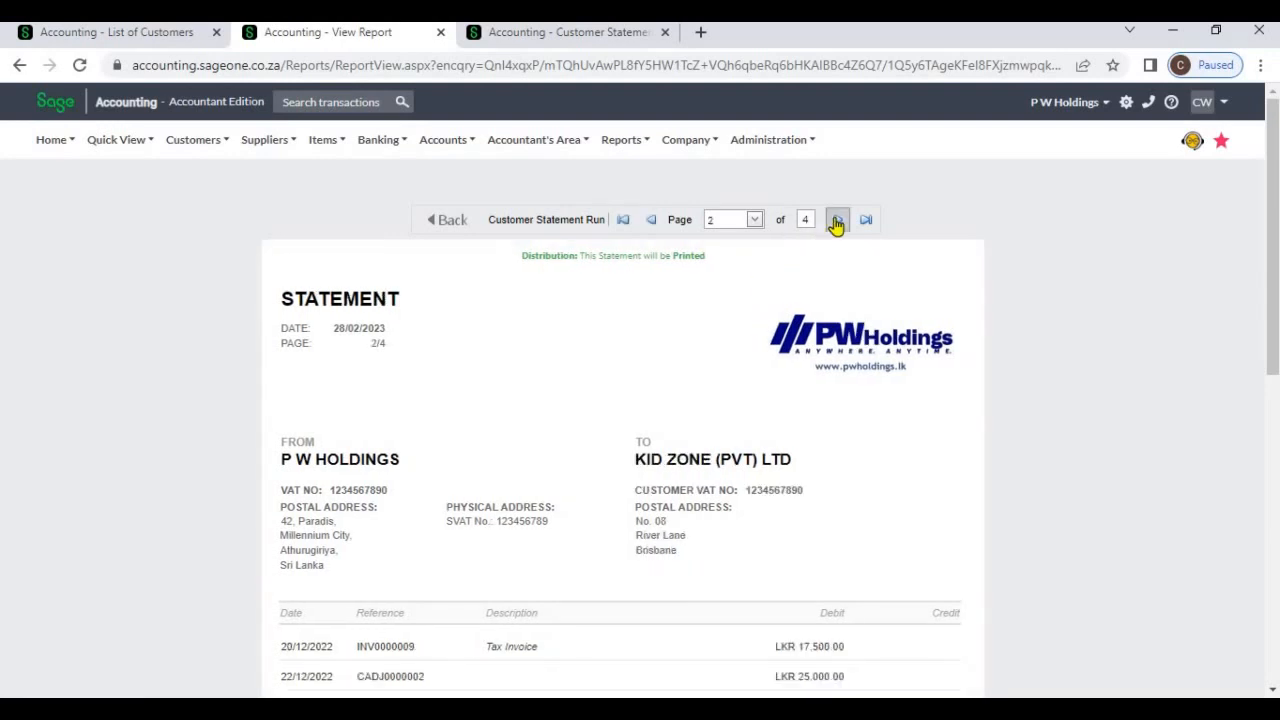
{"action": "left_click", "coordinate": [836, 222]}
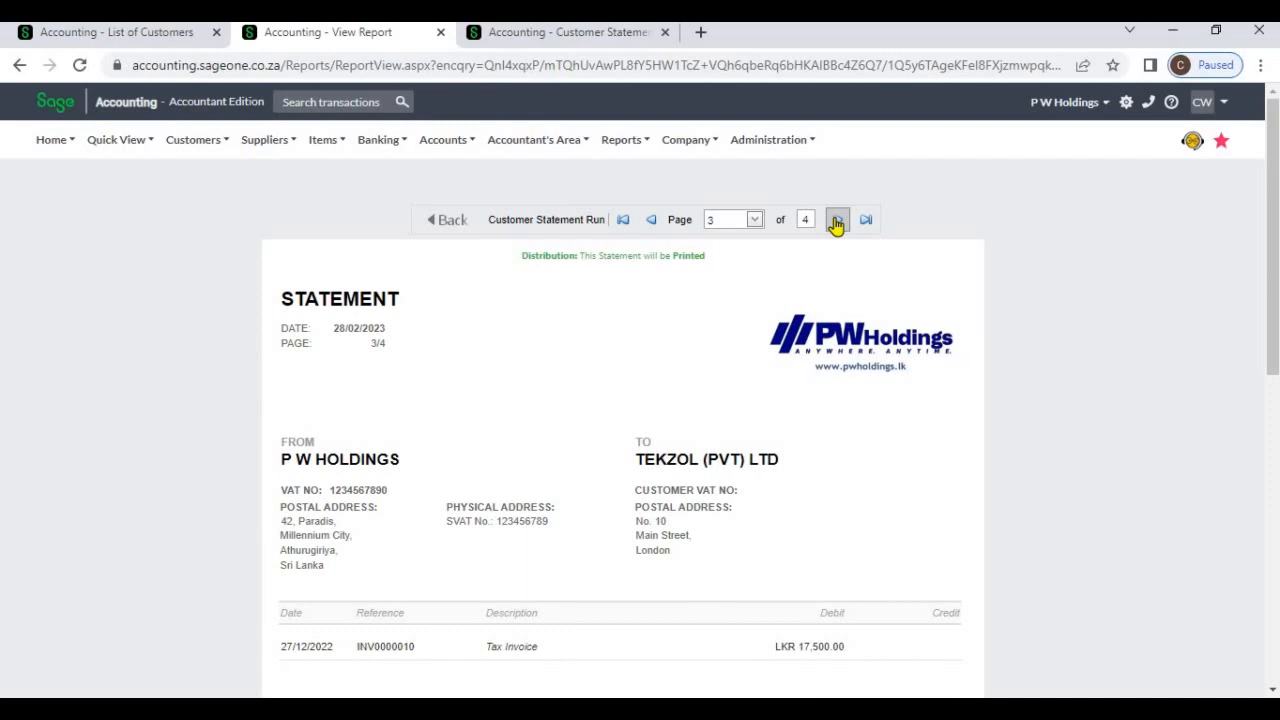
{"action": "left_click", "coordinate": [836, 222]}
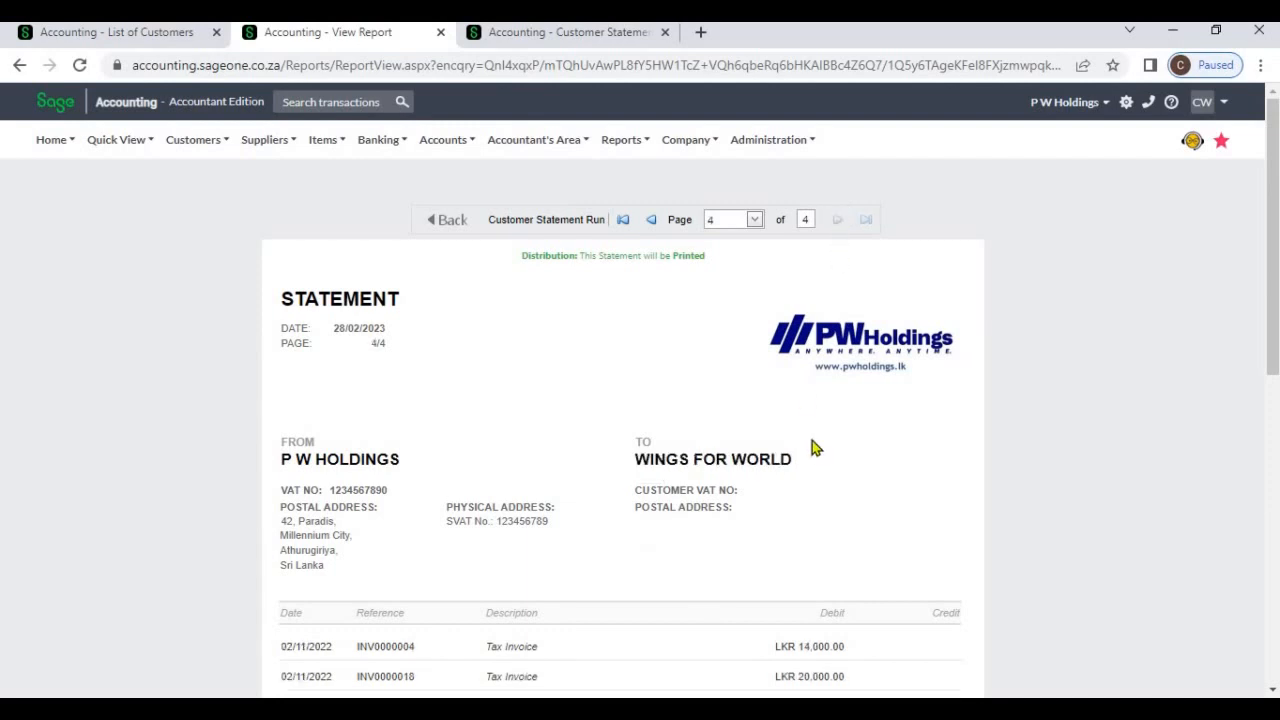
{"action": "scroll", "coordinate": [812, 447], "scroll_direction": "down", "scroll_amount": 1}
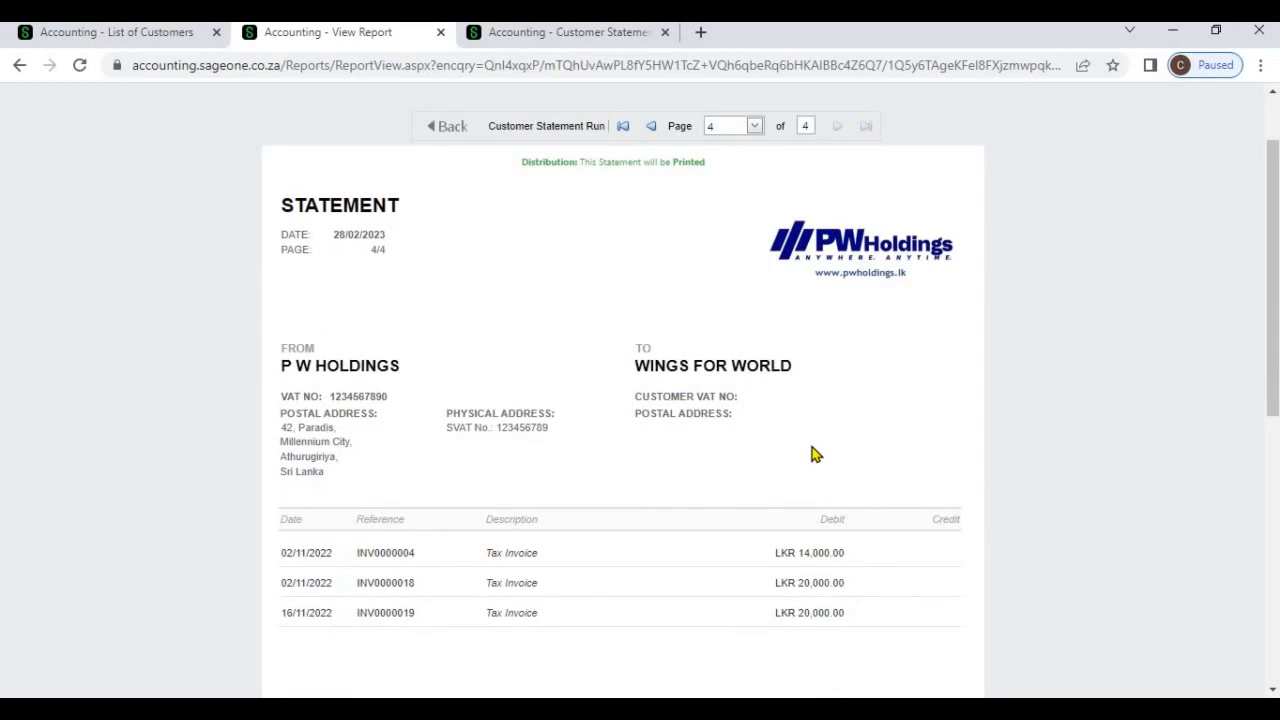
{"action": "scroll", "coordinate": [812, 455], "scroll_direction": "up", "scroll_amount": 1}
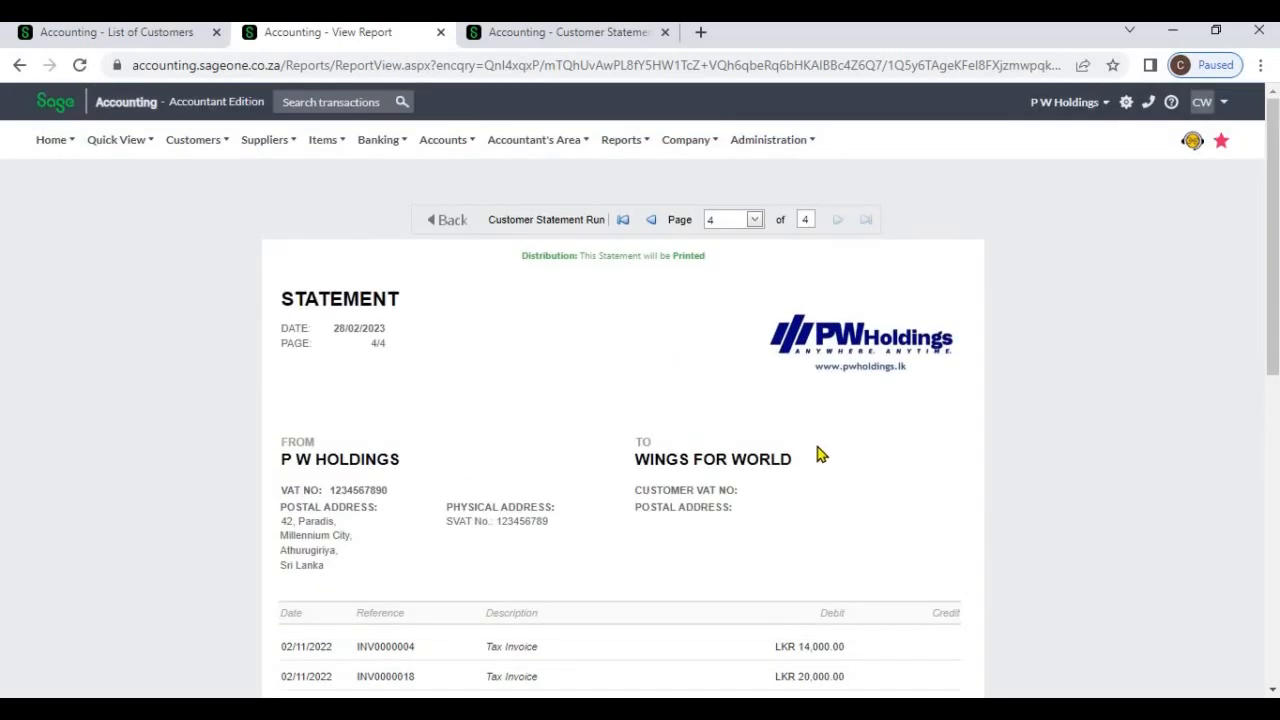
In the other statement run, leave the zero-balance exclusion off, keep Print All Statements, and preview the current-month statements
{"action": "left_click", "coordinate": [510, 44]}
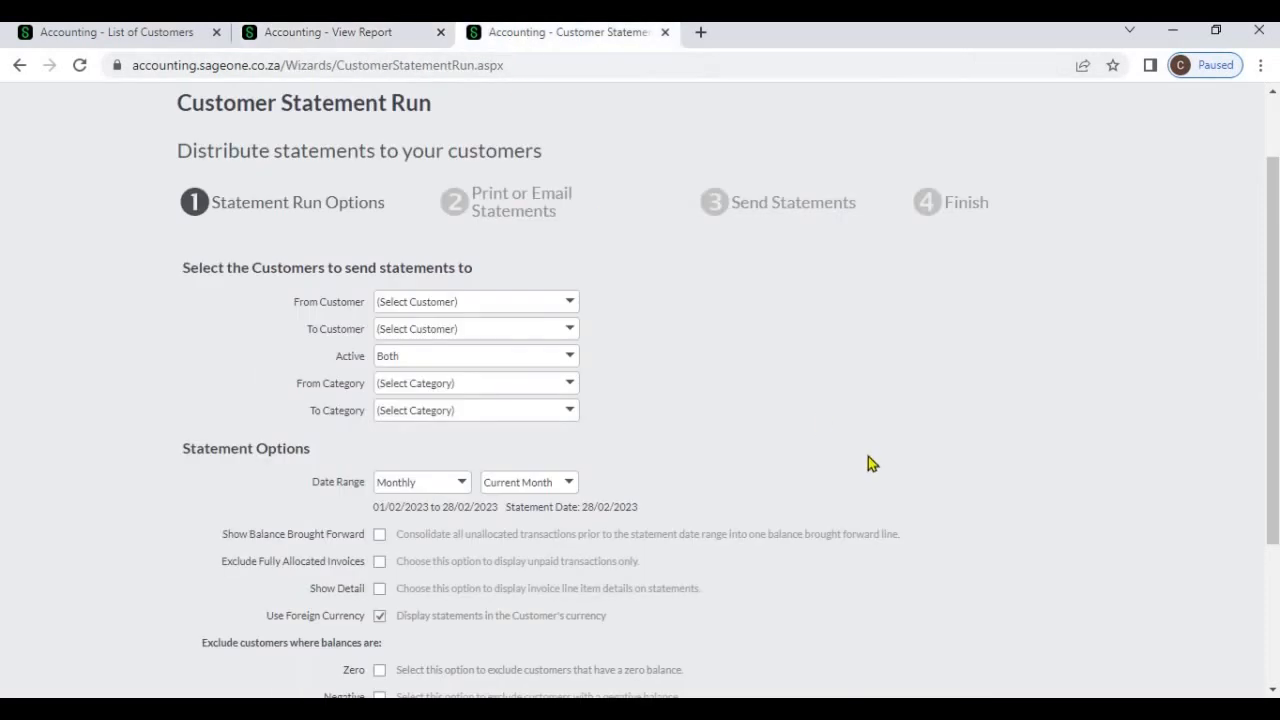
{"action": "scroll", "coordinate": [868, 466], "scroll_direction": "down", "scroll_amount": 1}
{"action": "scroll", "coordinate": [528, 463], "scroll_direction": "down", "scroll_amount": 1}
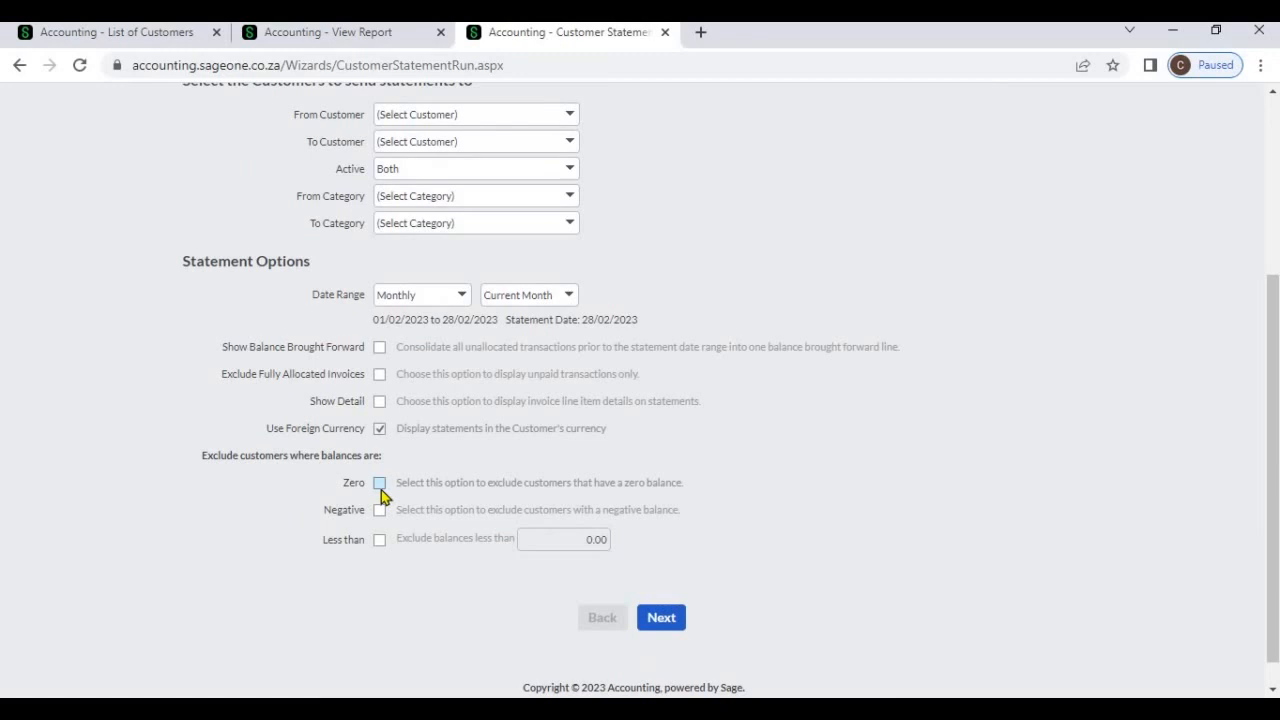
{"action": "left_click", "coordinate": [659, 618]}
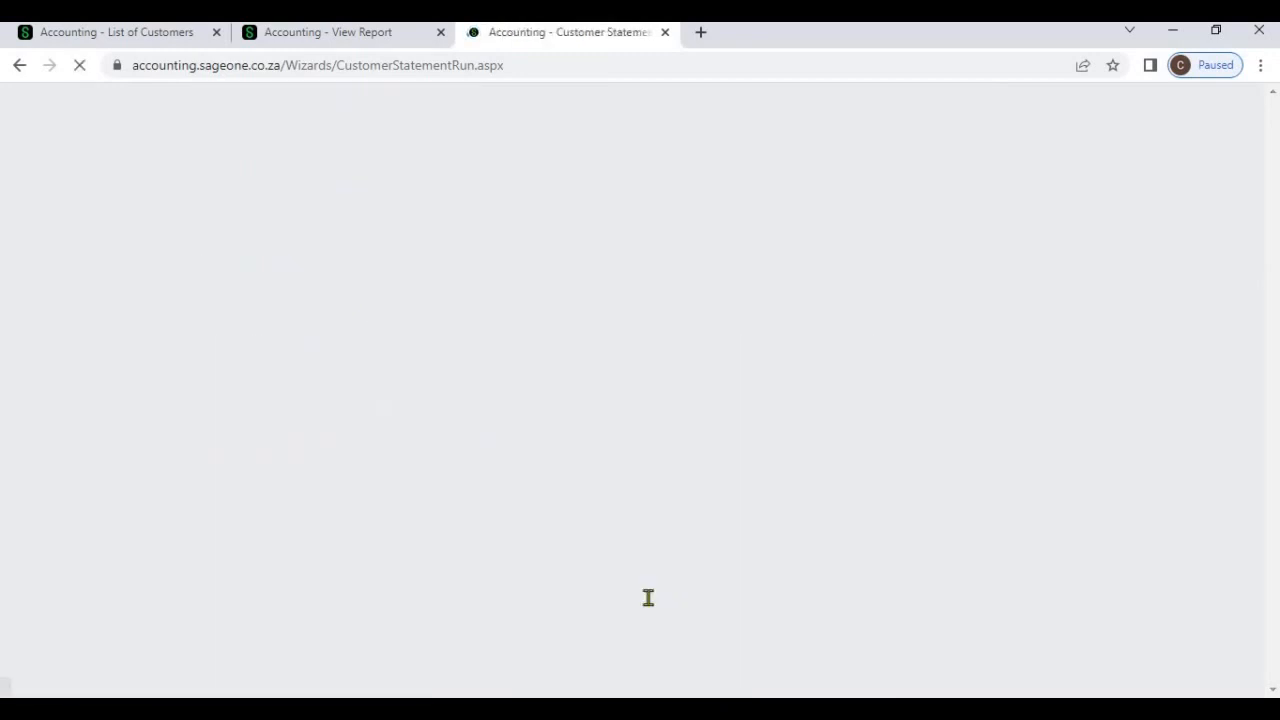
{"action": "scroll", "coordinate": [630, 580], "scroll_direction": "down", "scroll_amount": 3}
{"action": "left_click", "coordinate": [659, 643]}
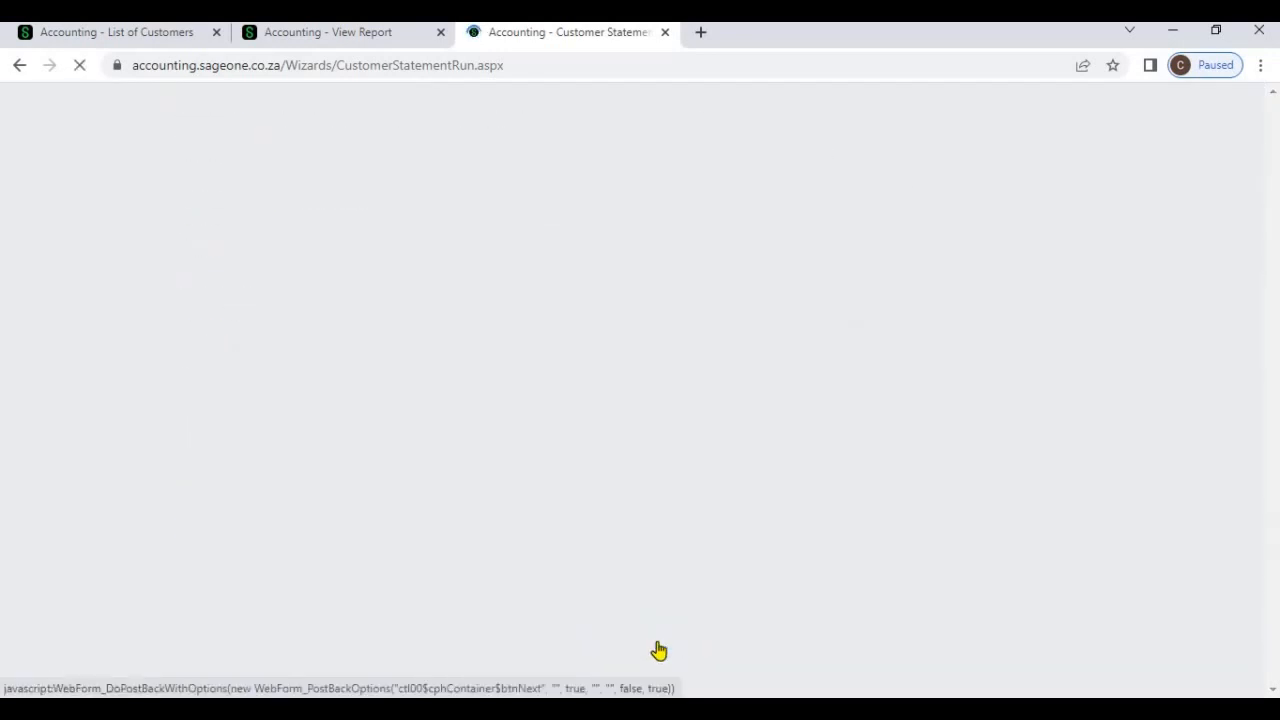
{"action": "left_click", "coordinate": [608, 610]}
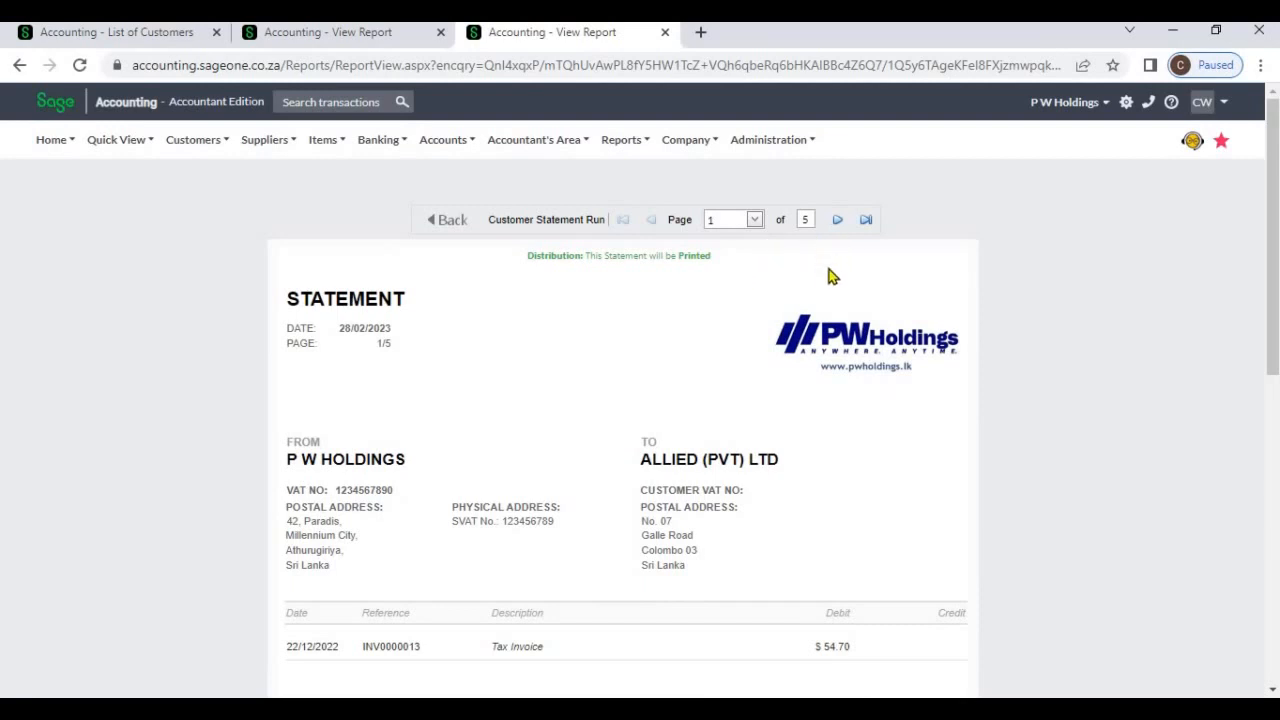
Check the amount due on KIU's statement and compare the page counts of the previews with and without the zero-balance exclusion
{"action": "scroll", "coordinate": [829, 243], "scroll_direction": "down", "scroll_amount": 1}
{"action": "left_click", "coordinate": [832, 132]}
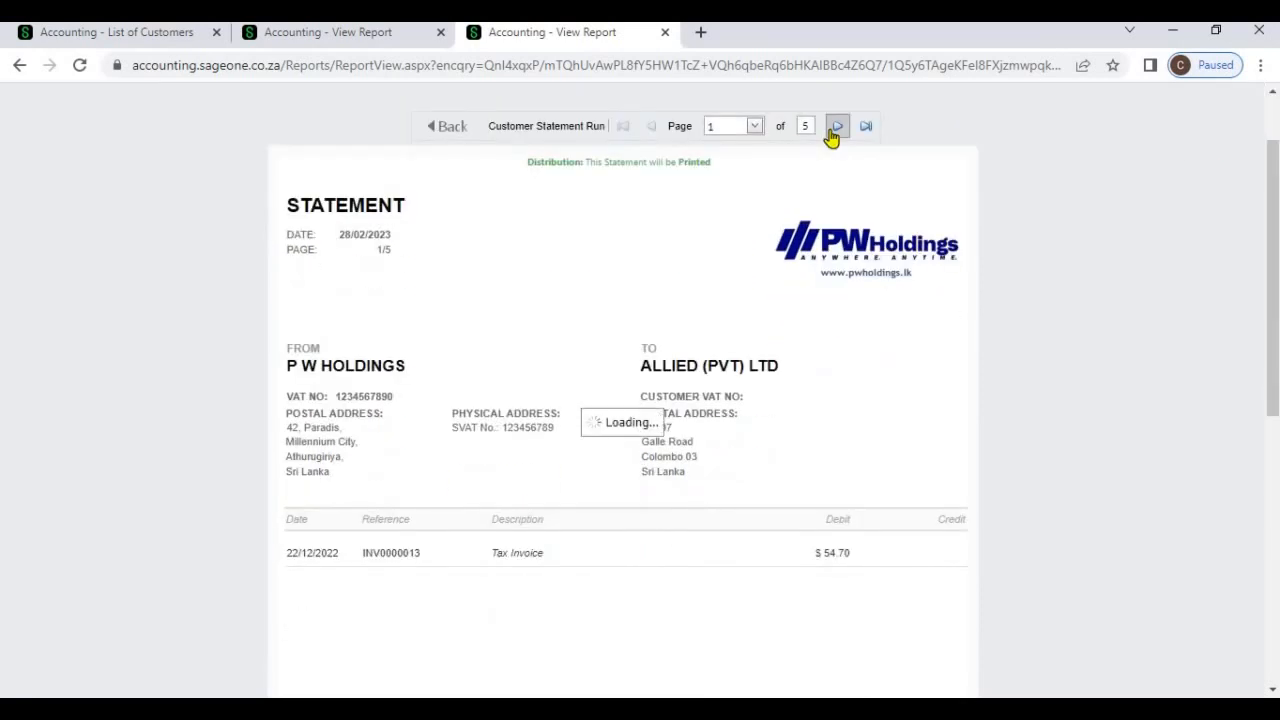
{"action": "left_click", "coordinate": [836, 133]}
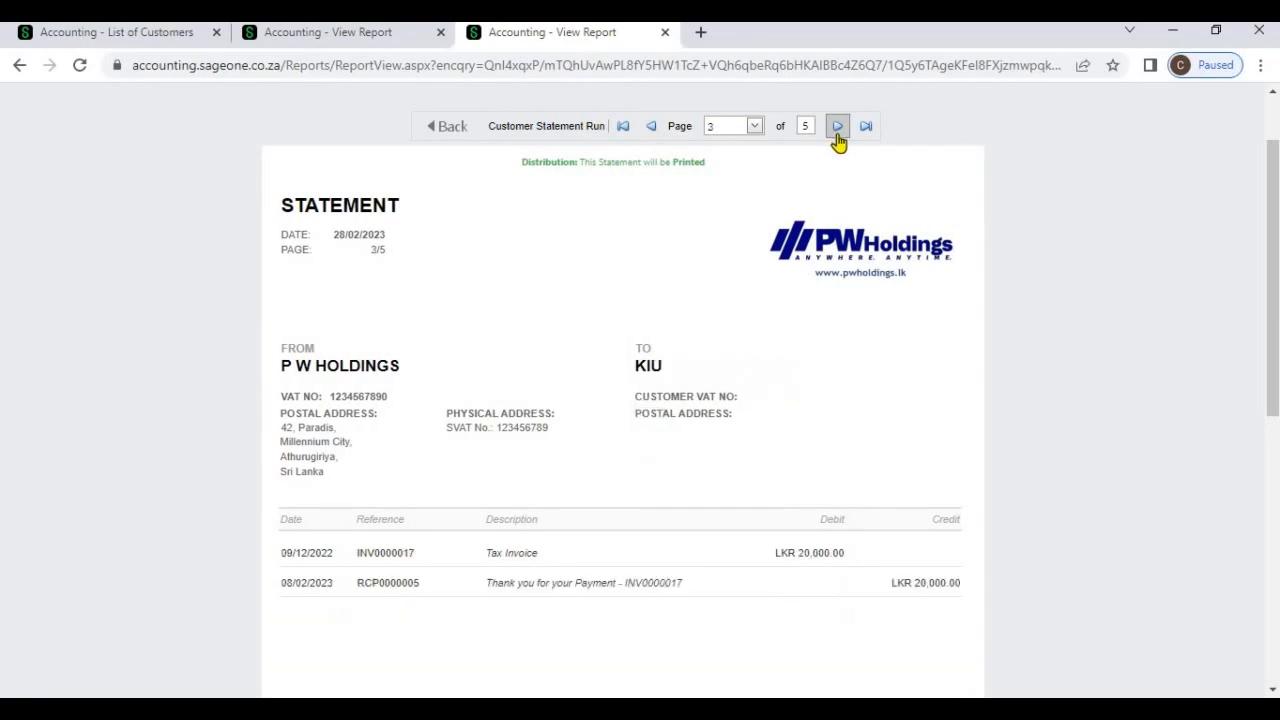
{"action": "scroll", "coordinate": [865, 455], "scroll_direction": "down", "scroll_amount": 4}
{"action": "scroll", "coordinate": [918, 602], "scroll_direction": "down", "scroll_amount": 2}
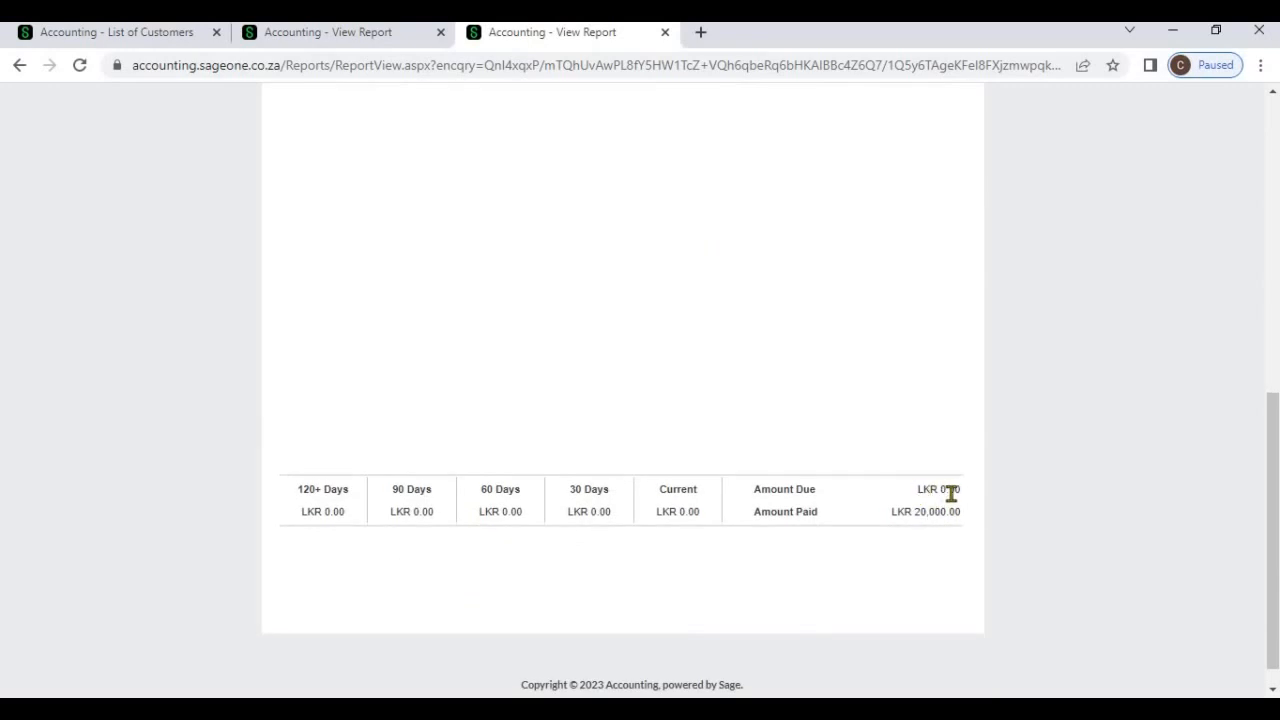
{"action": "scroll", "coordinate": [880, 413], "scroll_direction": "up", "scroll_amount": 4}
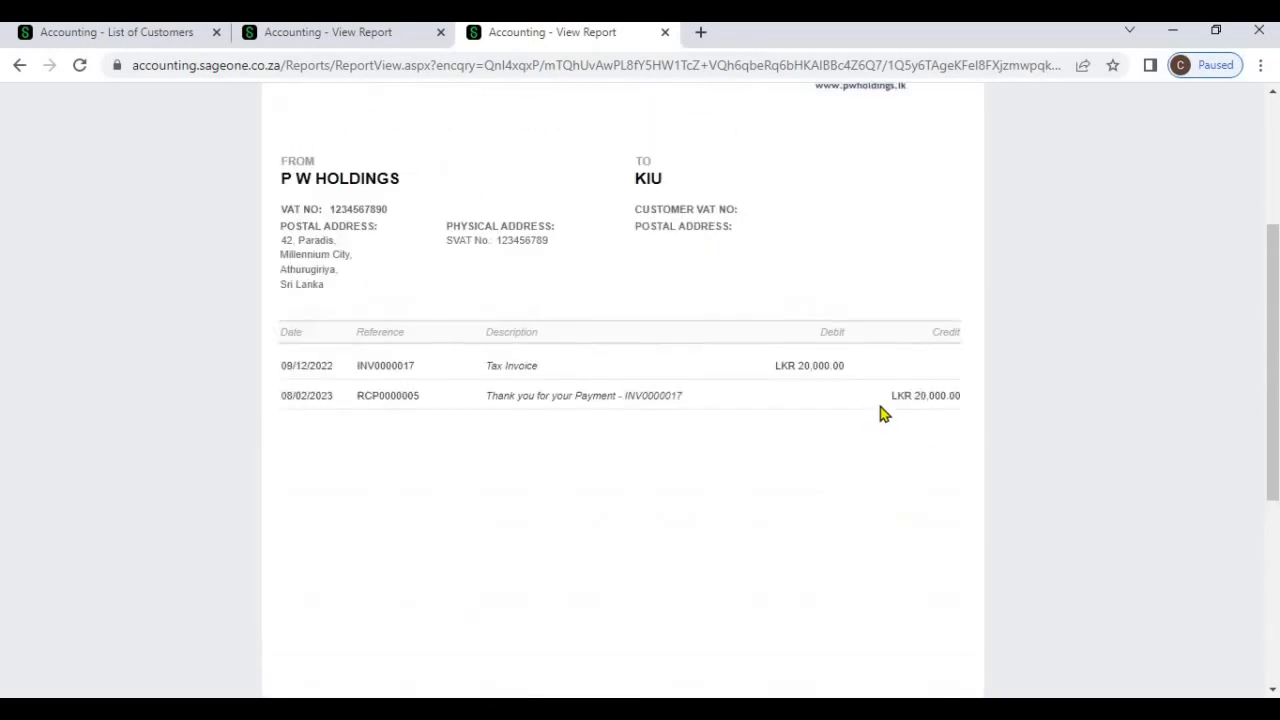
{"action": "scroll", "coordinate": [880, 413], "scroll_direction": "up", "scroll_amount": 3}
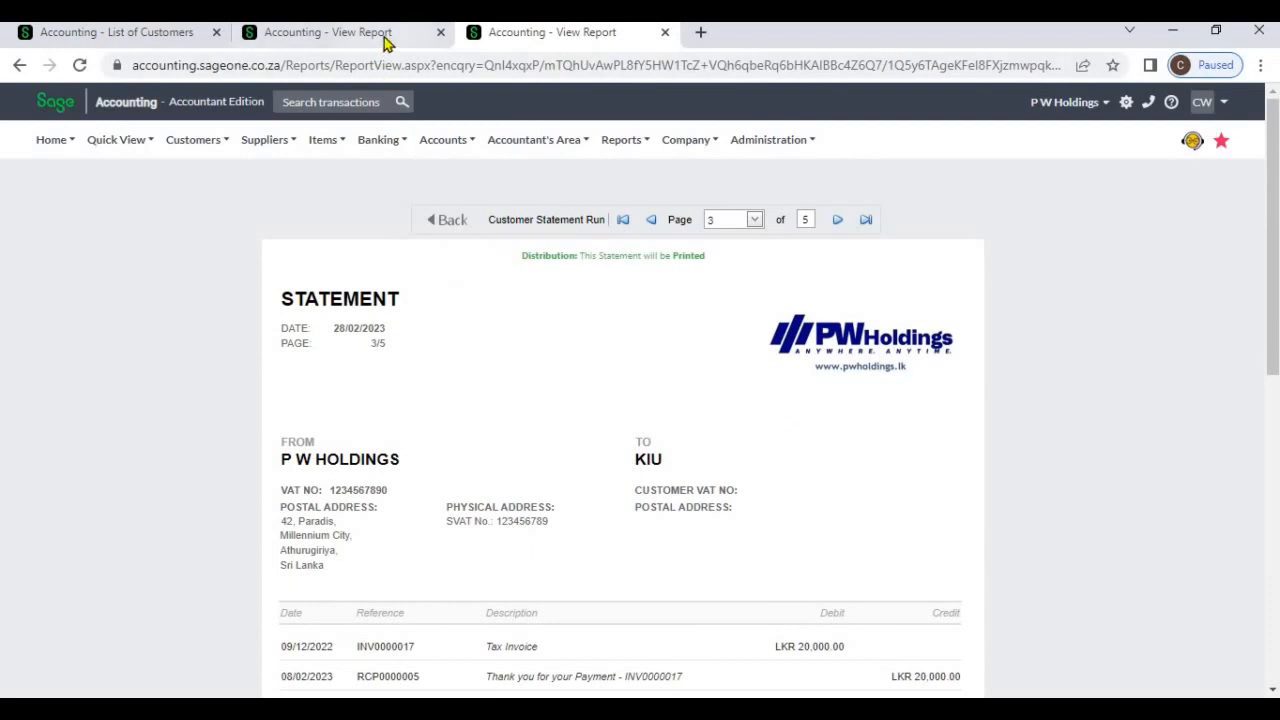
{"action": "left_click", "coordinate": [384, 38]}
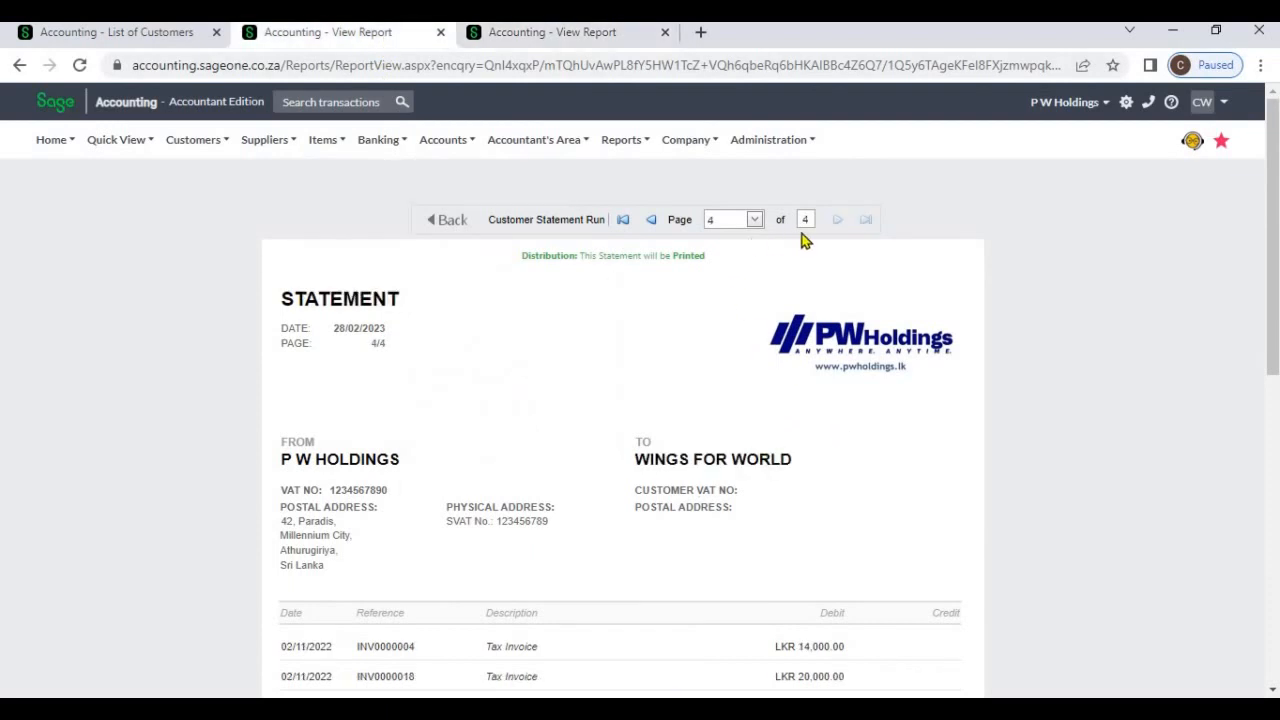
{"action": "left_click", "coordinate": [586, 32]}
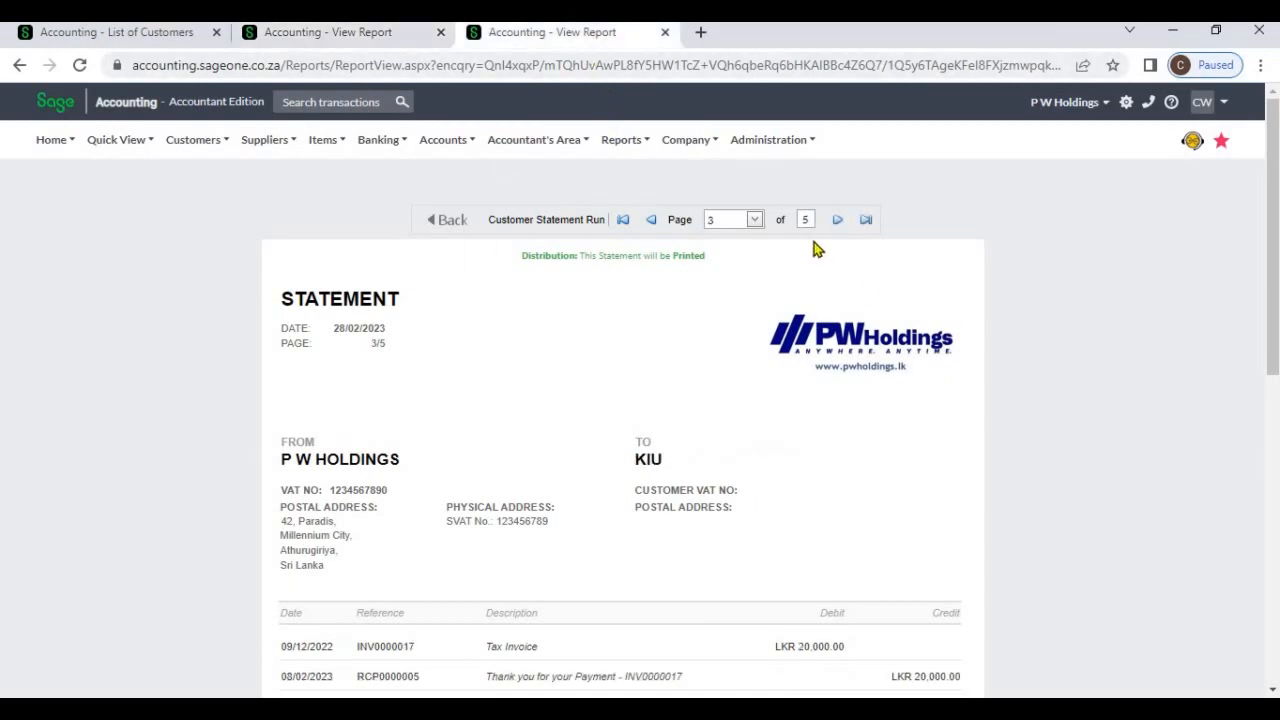
Check the transactions and amount due on KIU's statement, and review the customer balances in the customer list
{"action": "scroll", "coordinate": [855, 413], "scroll_direction": "down", "scroll_amount": 5}
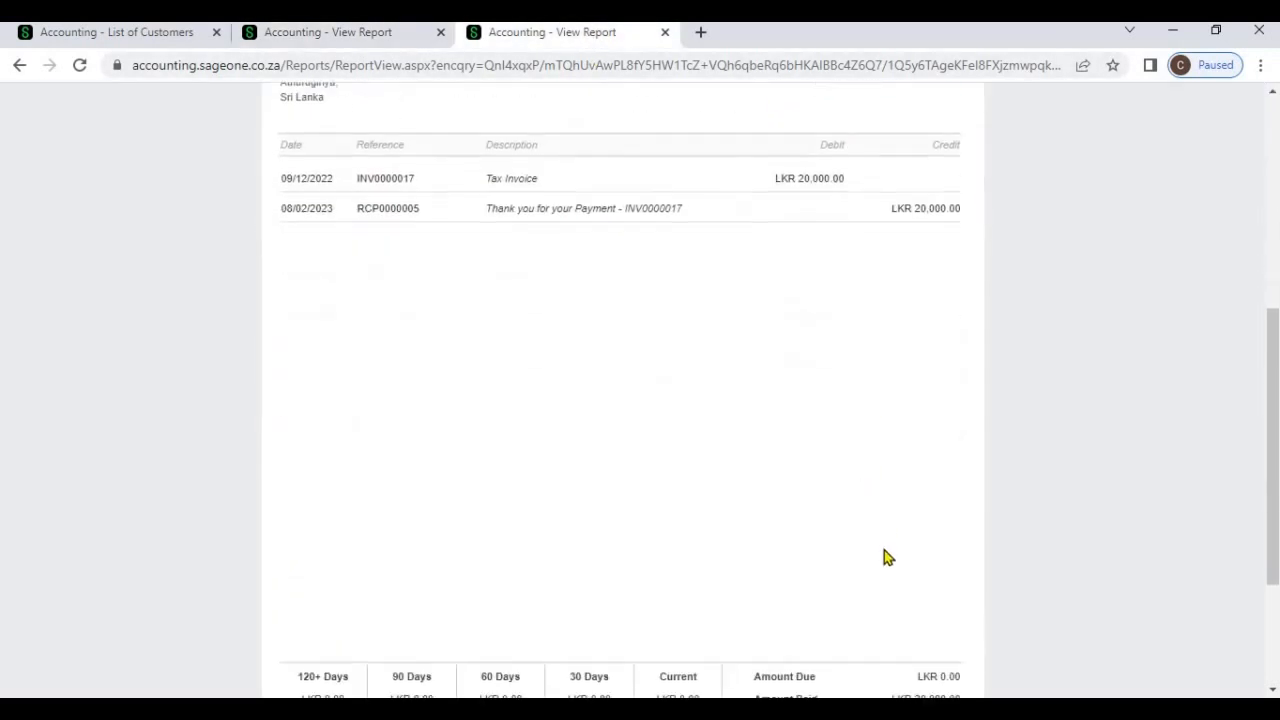
{"action": "scroll", "coordinate": [884, 557], "scroll_direction": "up", "scroll_amount": 5}
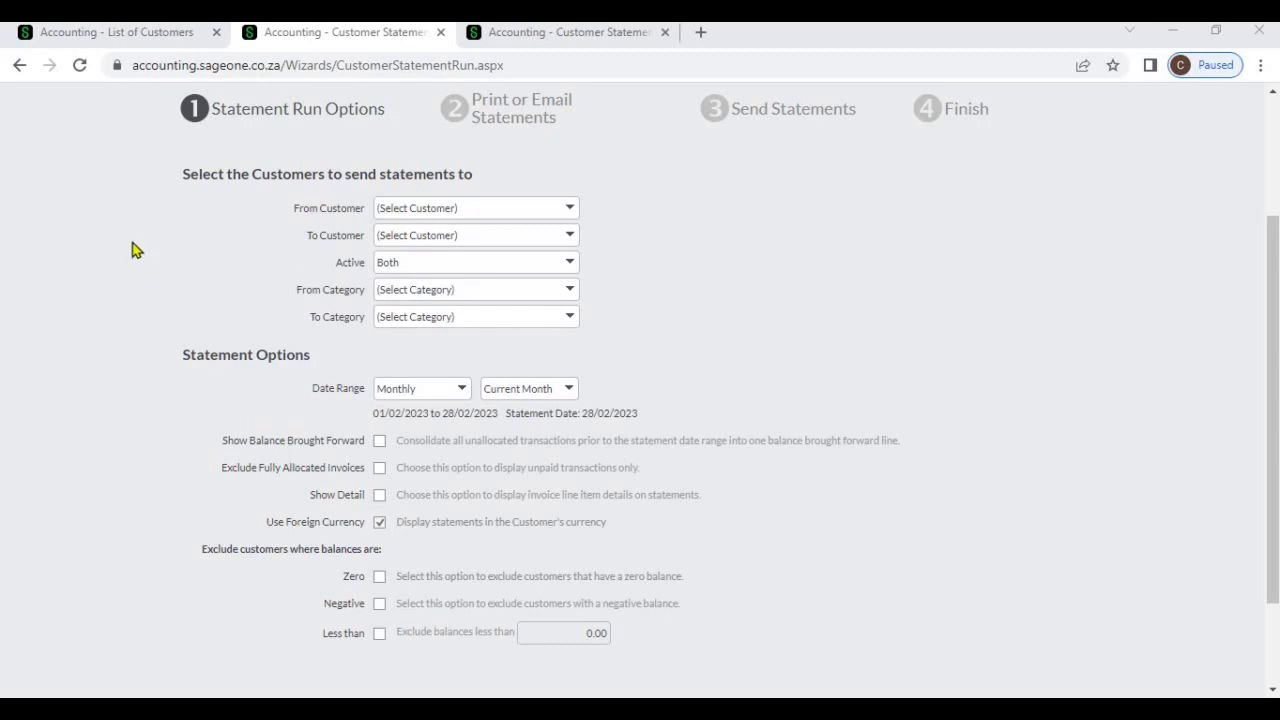
{"action": "left_click", "coordinate": [144, 48]}
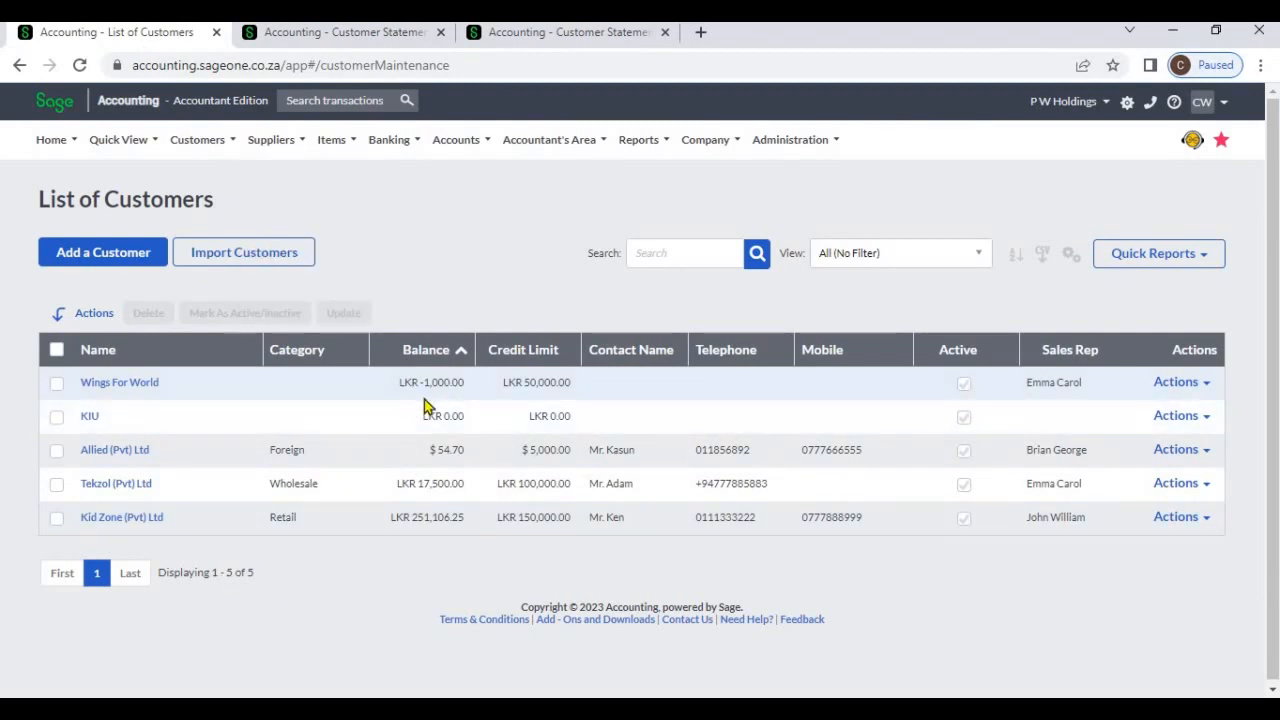
Preview the current-month foreign-currency statements with no balance exclusions, using Print All Statements
{"action": "left_click", "coordinate": [347, 38]}
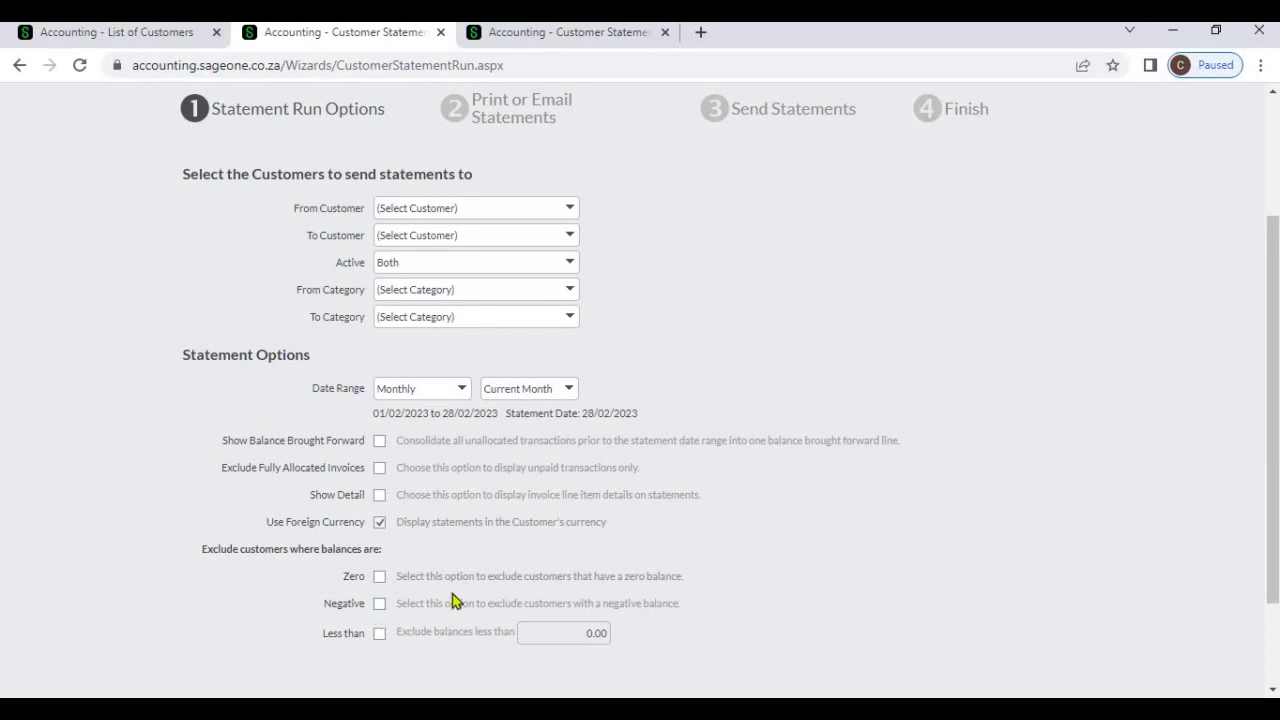
{"action": "scroll", "coordinate": [673, 622], "scroll_direction": "down", "scroll_amount": 1}
{"action": "left_click", "coordinate": [673, 622]}
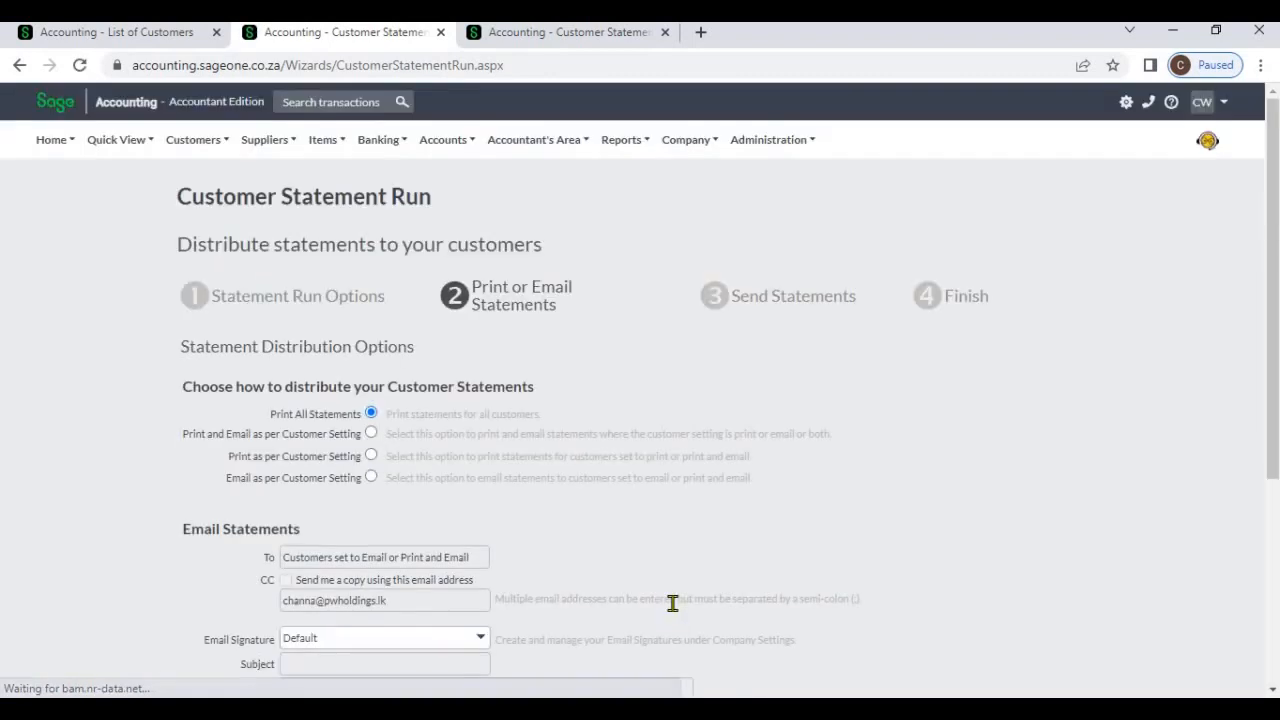
{"action": "scroll", "coordinate": [671, 610], "scroll_direction": "down", "scroll_amount": 3}
{"action": "left_click", "coordinate": [675, 640]}
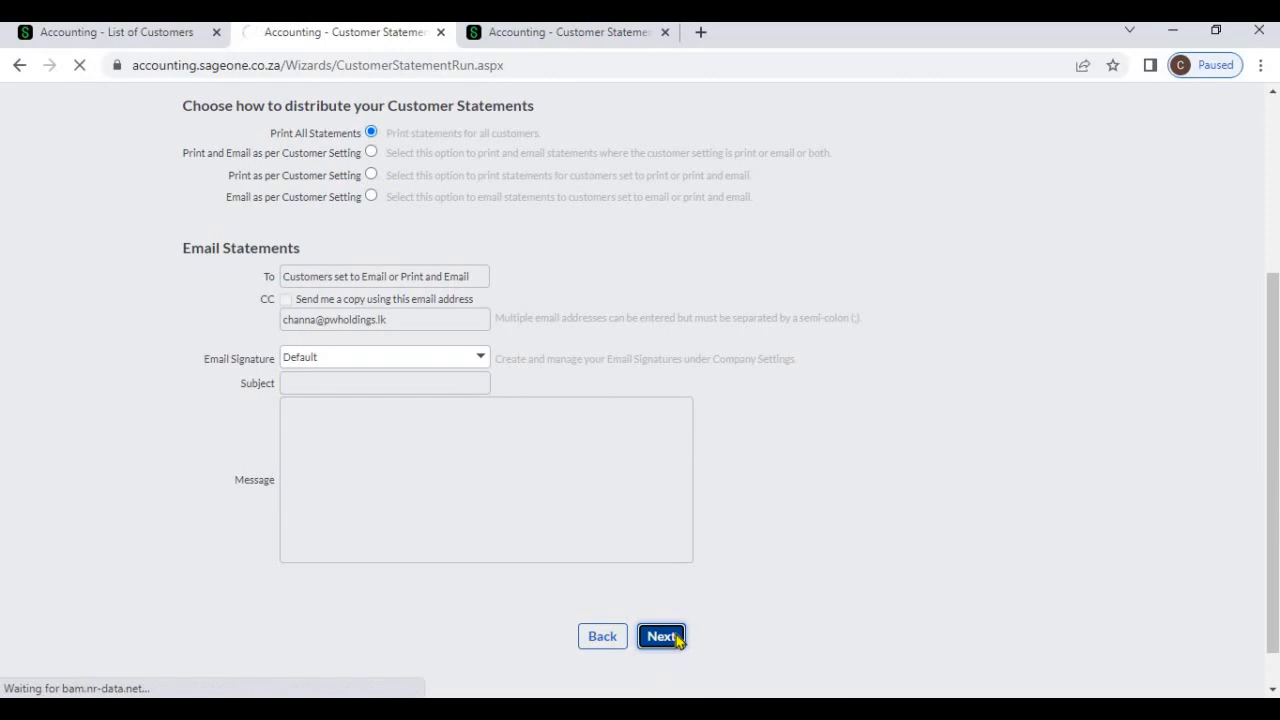
{"action": "left_click", "coordinate": [610, 604]}
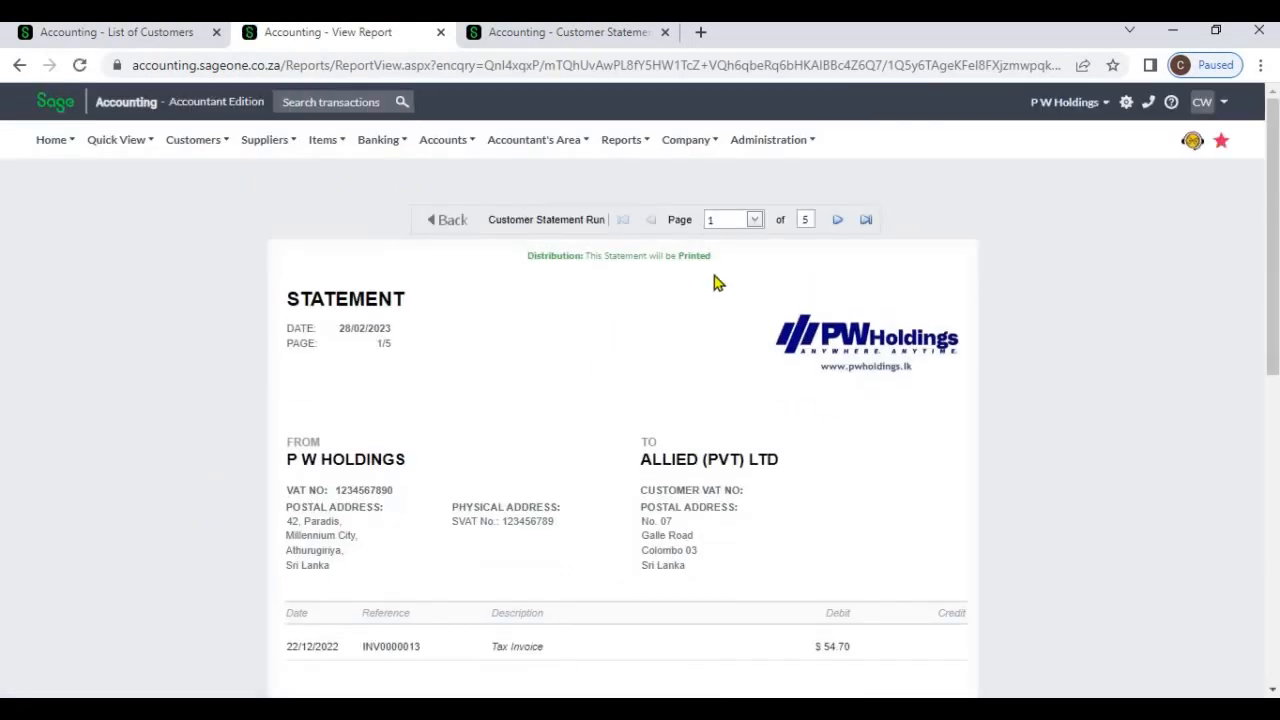
Go to the last statement in the unfiltered preview, Wings For World, and check its transactions and amount due
{"action": "left_click", "coordinate": [840, 222]}
{"action": "left_click", "coordinate": [865, 220]}
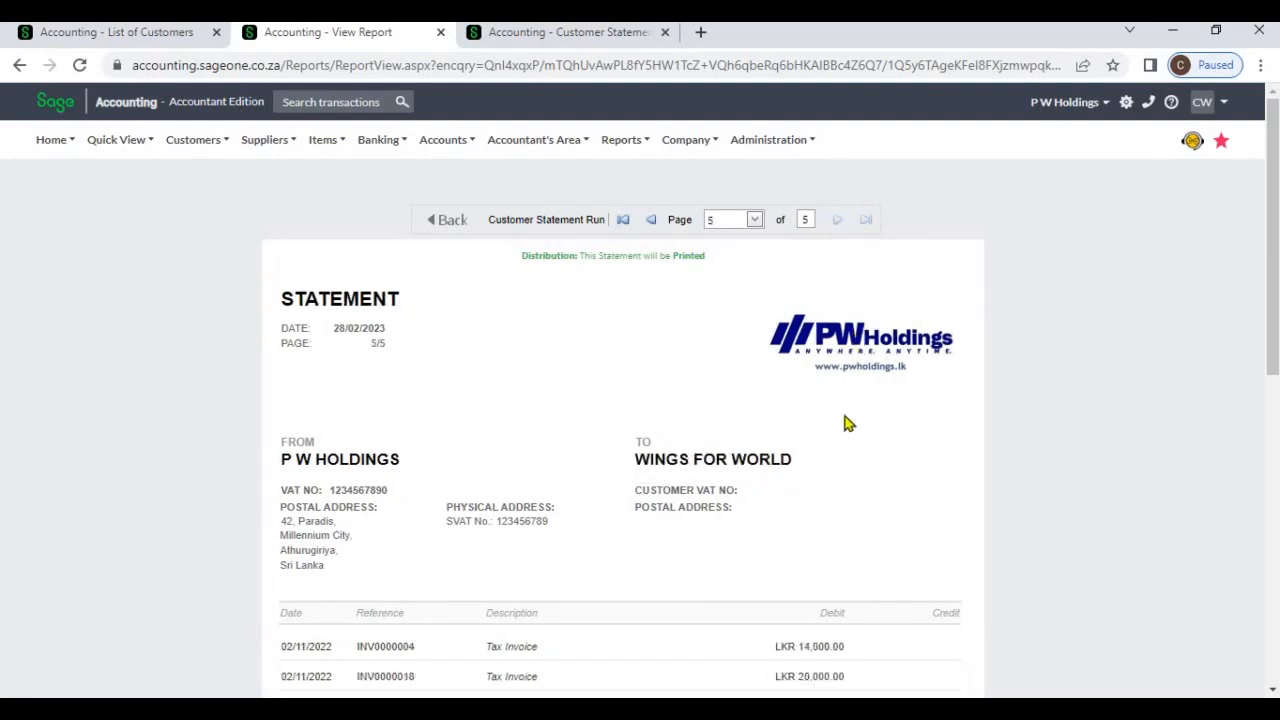
{"action": "scroll", "coordinate": [751, 251], "scroll_direction": "down", "scroll_amount": 4}
{"action": "scroll", "coordinate": [775, 220], "scroll_direction": "up", "scroll_amount": 1}
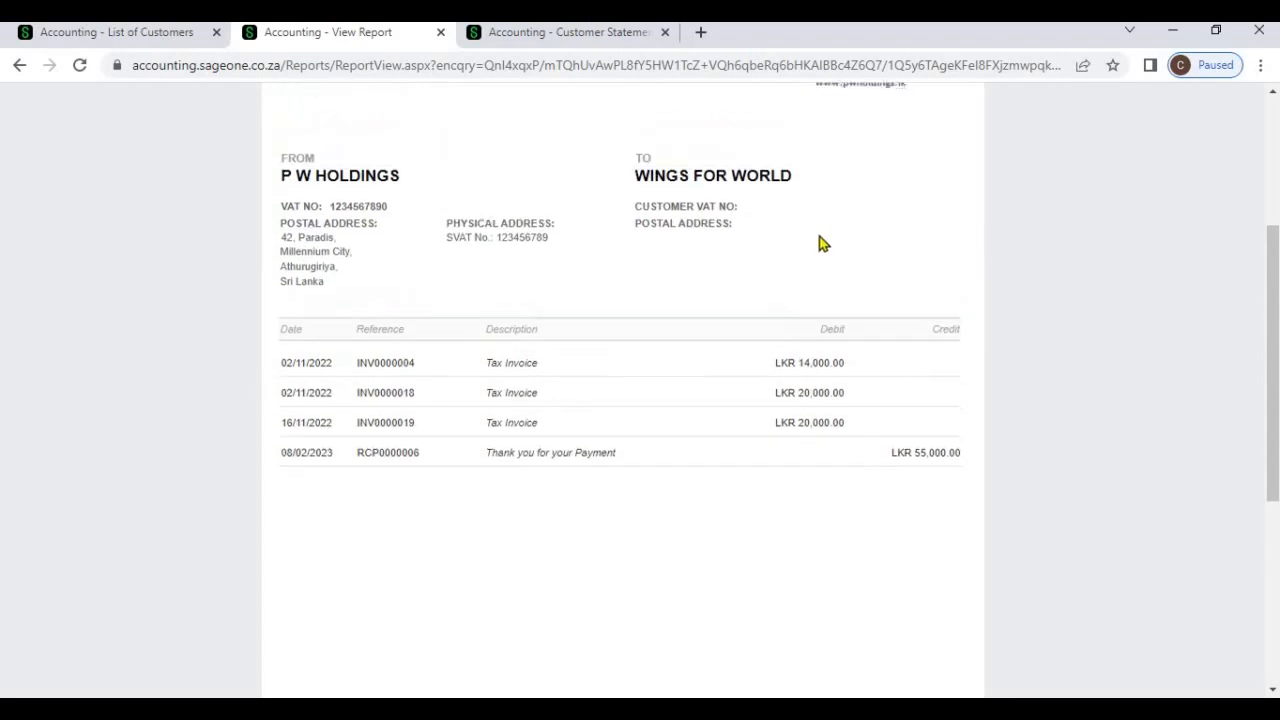
{"action": "scroll", "coordinate": [885, 540], "scroll_direction": "down", "scroll_amount": 3}
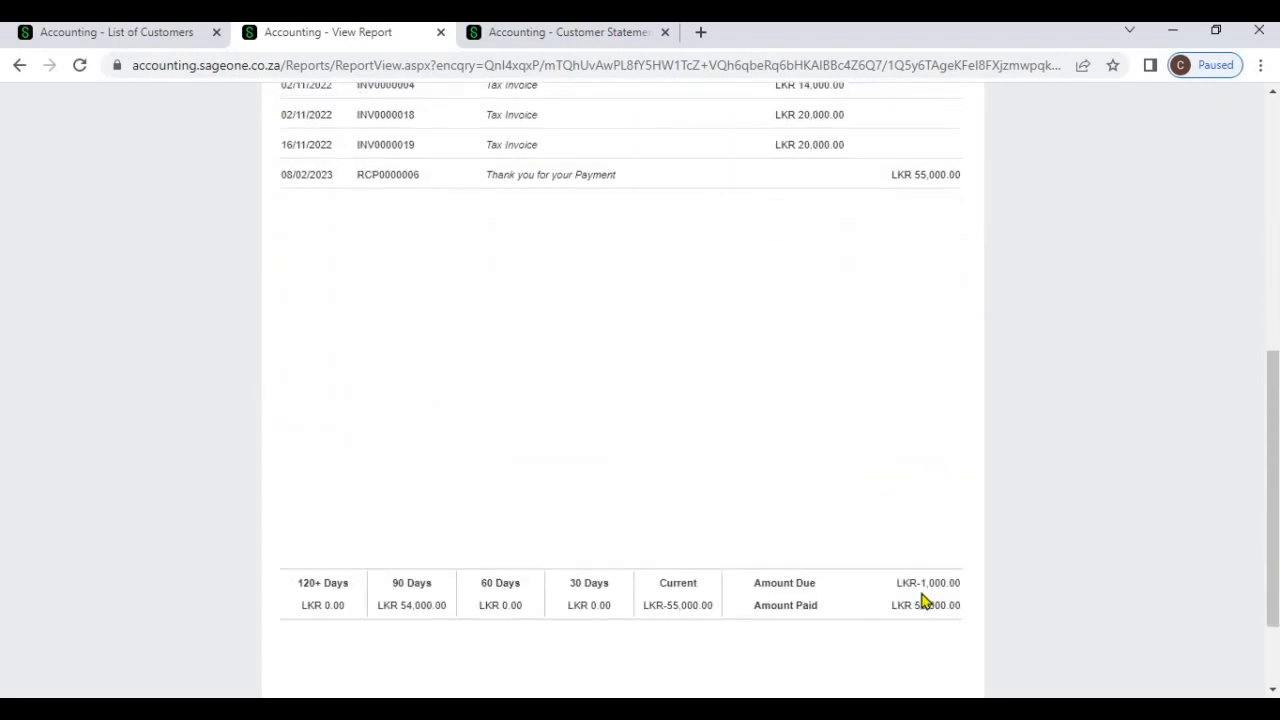
In the other statement run, exclude customers with negative balances and preview the current-month statements with Print All Statements
{"action": "left_click", "coordinate": [514, 40]}
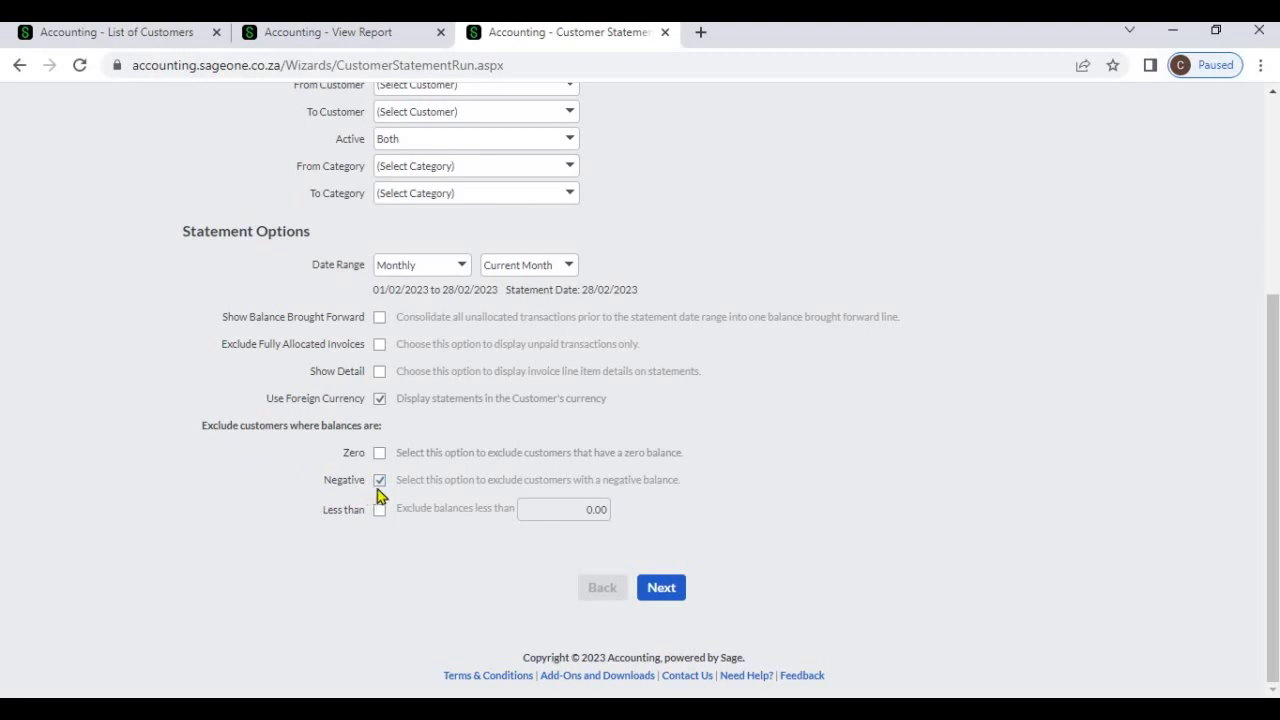
{"action": "left_click", "coordinate": [684, 592]}
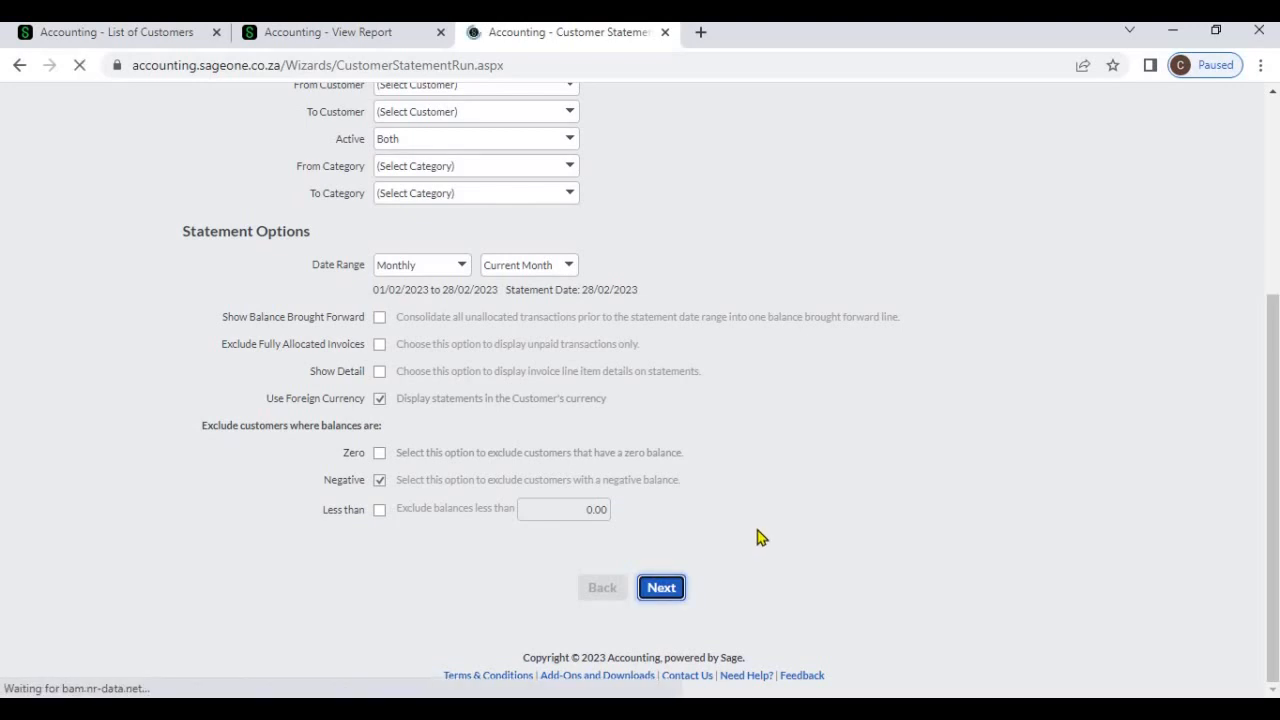
{"action": "scroll", "coordinate": [700, 612], "scroll_direction": "down", "scroll_amount": 2}
{"action": "scroll", "coordinate": [700, 612], "scroll_direction": "down", "scroll_amount": 1}
{"action": "left_click", "coordinate": [676, 638]}
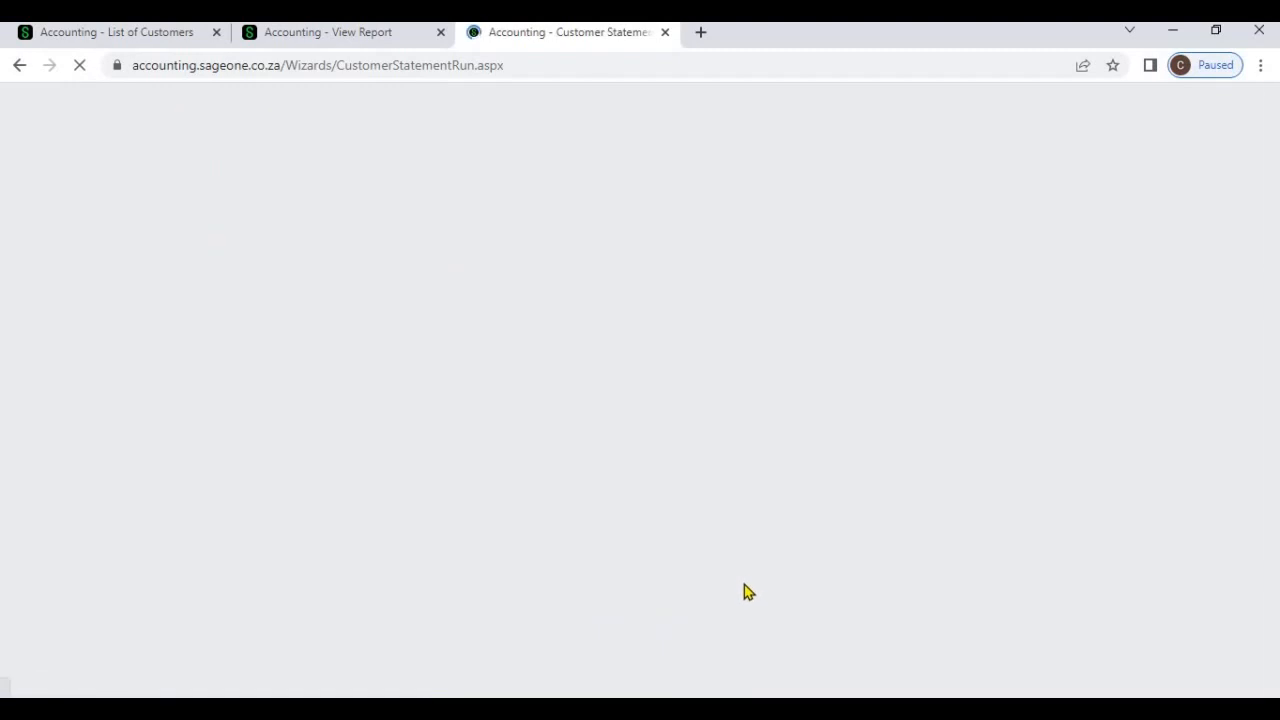
{"action": "left_click", "coordinate": [607, 604]}
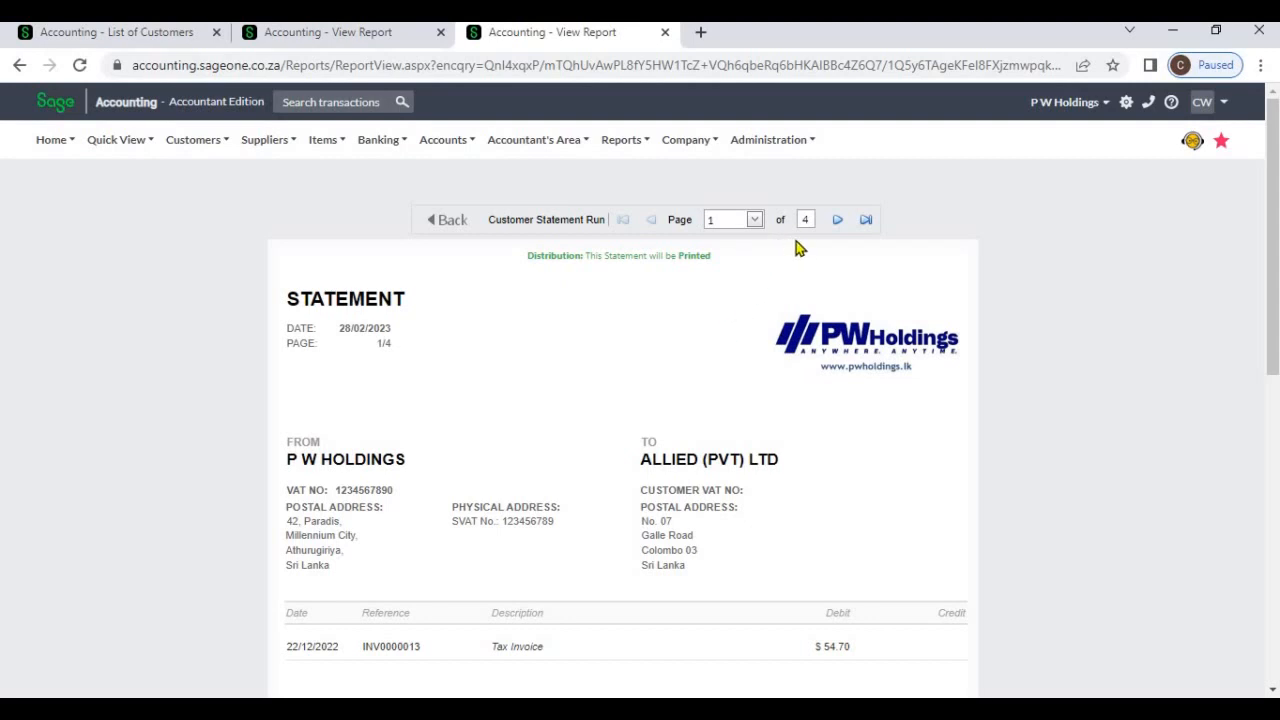
Compare the last page of the negative-balance-excluded preview with the last page of the unfiltered preview
{"action": "left_click", "coordinate": [866, 221]}
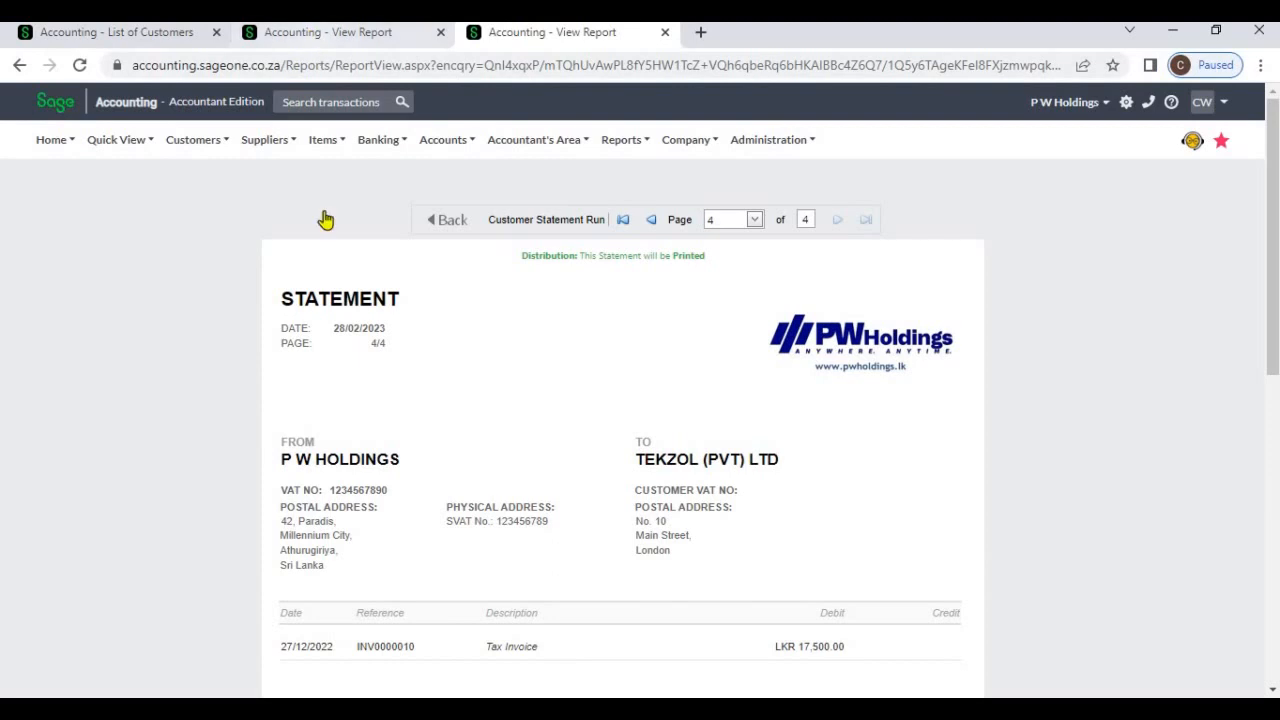
{"action": "left_click", "coordinate": [315, 36]}
{"action": "scroll", "coordinate": [698, 316], "scroll_direction": "up", "scroll_amount": 2}
{"action": "scroll", "coordinate": [698, 316], "scroll_direction": "up", "scroll_amount": 2}
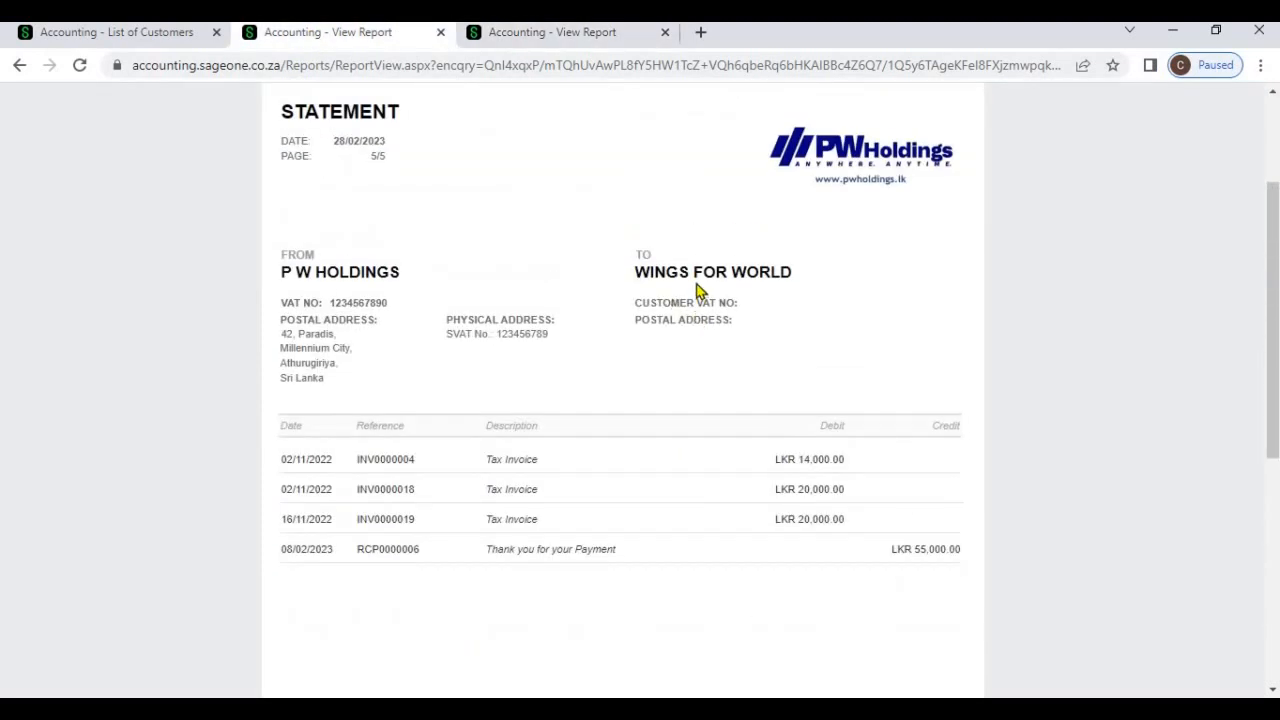
{"action": "scroll", "coordinate": [698, 290], "scroll_direction": "up", "scroll_amount": 2}
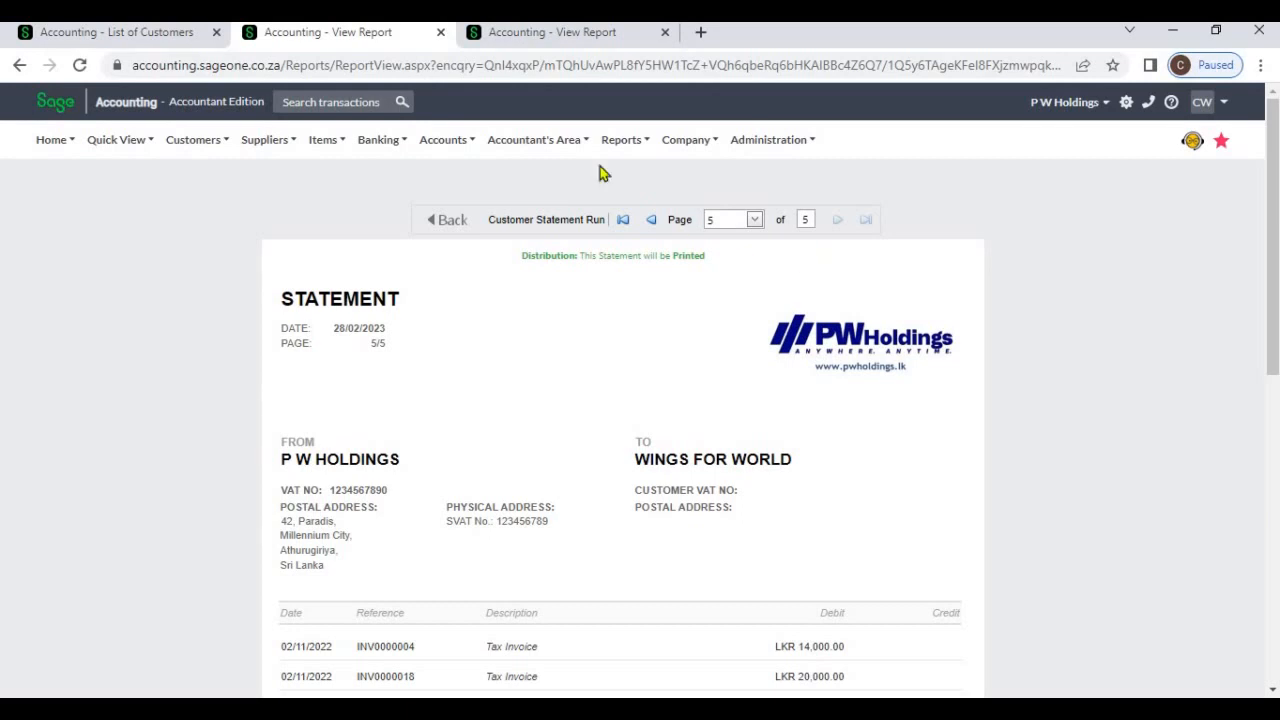
{"action": "left_click", "coordinate": [549, 38]}
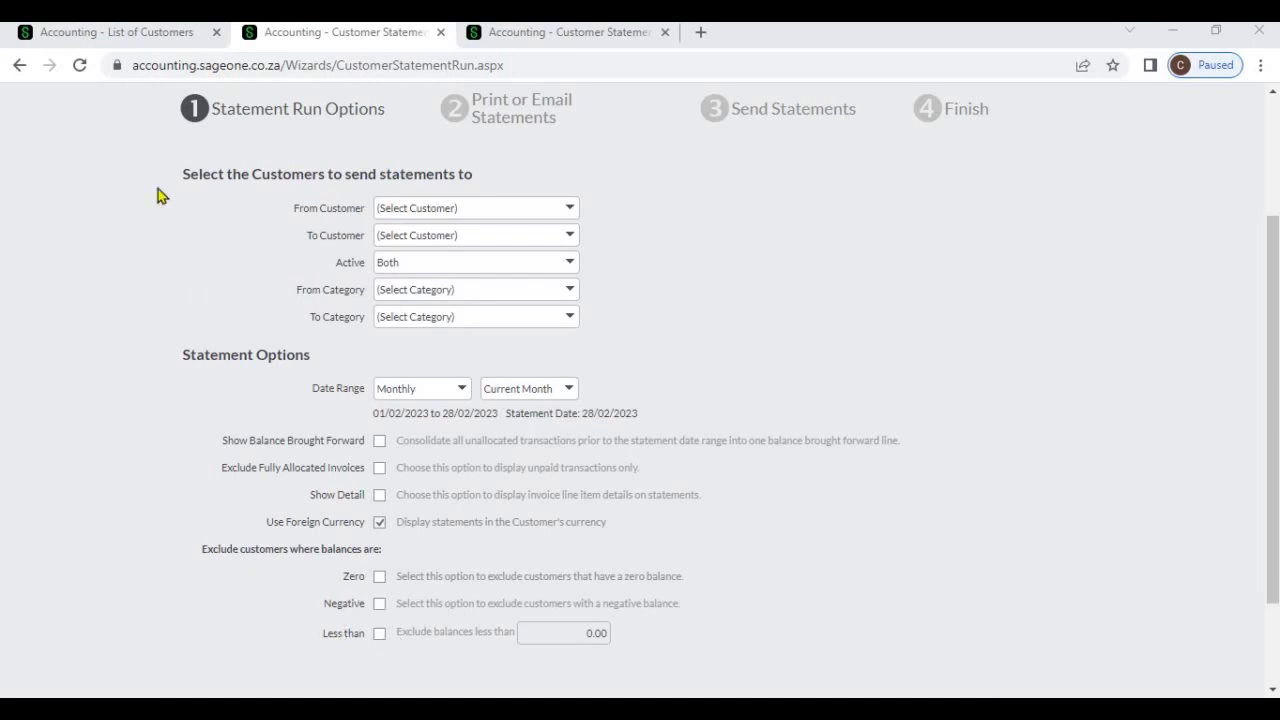
Check the balances in the customer list, and preview all current-month statements again without any balance exclusion
{"action": "left_click", "coordinate": [128, 36]}
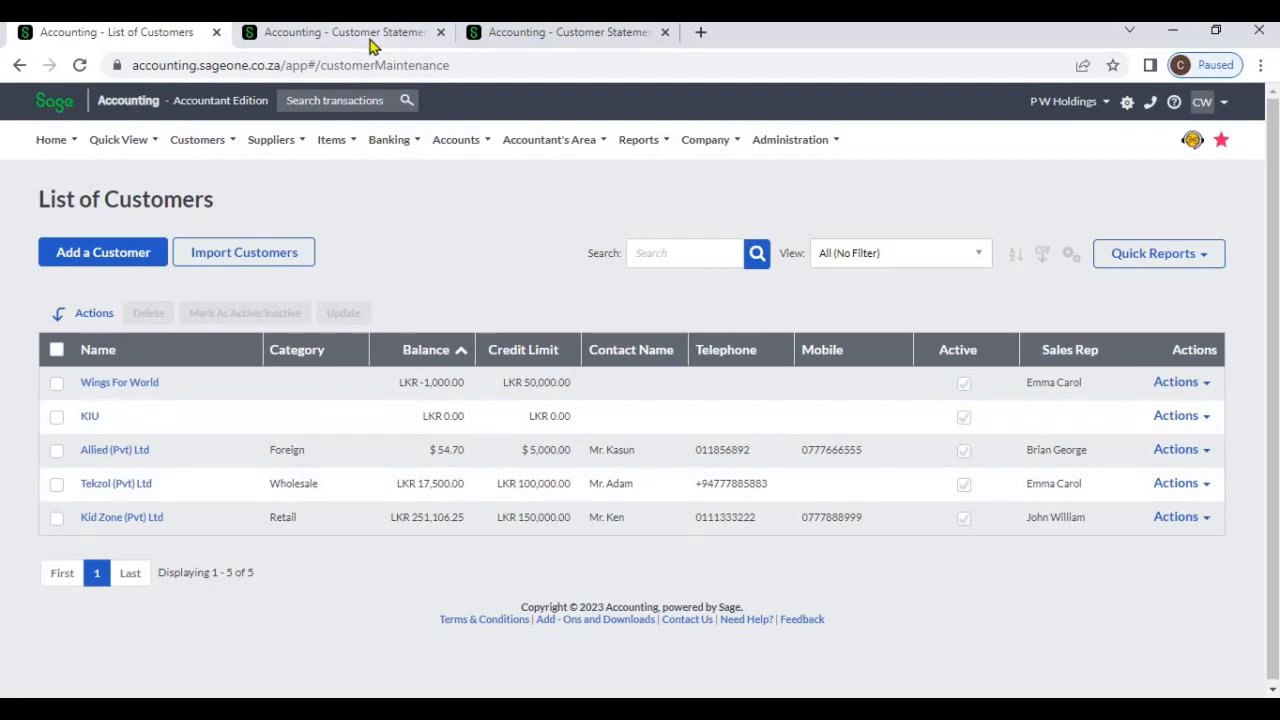
{"action": "left_click", "coordinate": [345, 32]}
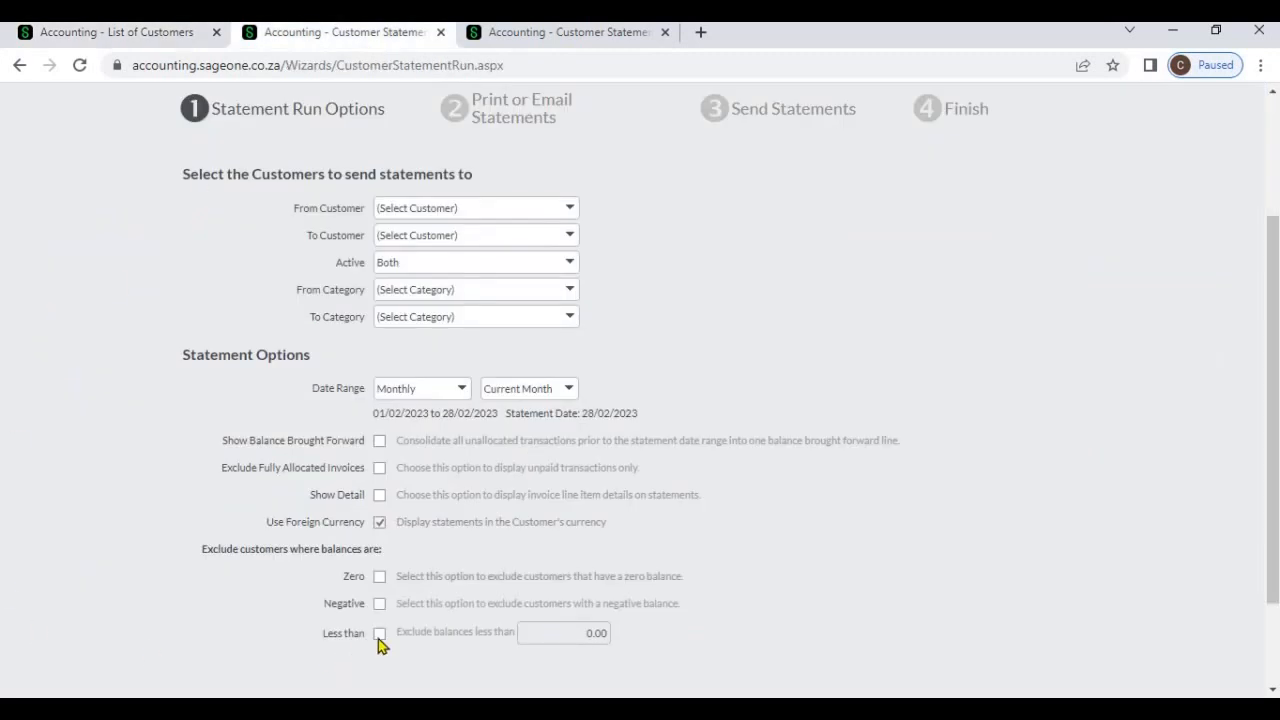
{"action": "scroll", "coordinate": [500, 580], "scroll_direction": "down", "scroll_amount": 1}
{"action": "left_click", "coordinate": [672, 619]}
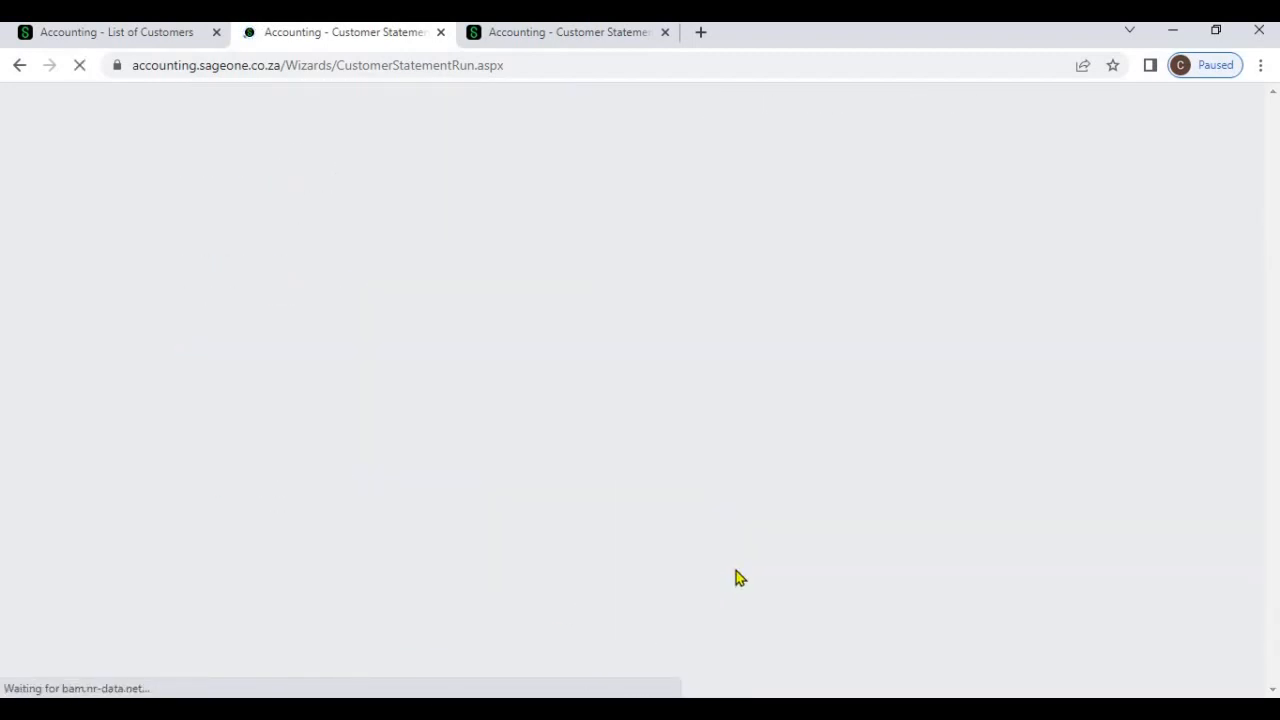
{"action": "scroll", "coordinate": [735, 577], "scroll_direction": "down", "scroll_amount": 3}
{"action": "left_click", "coordinate": [674, 645]}
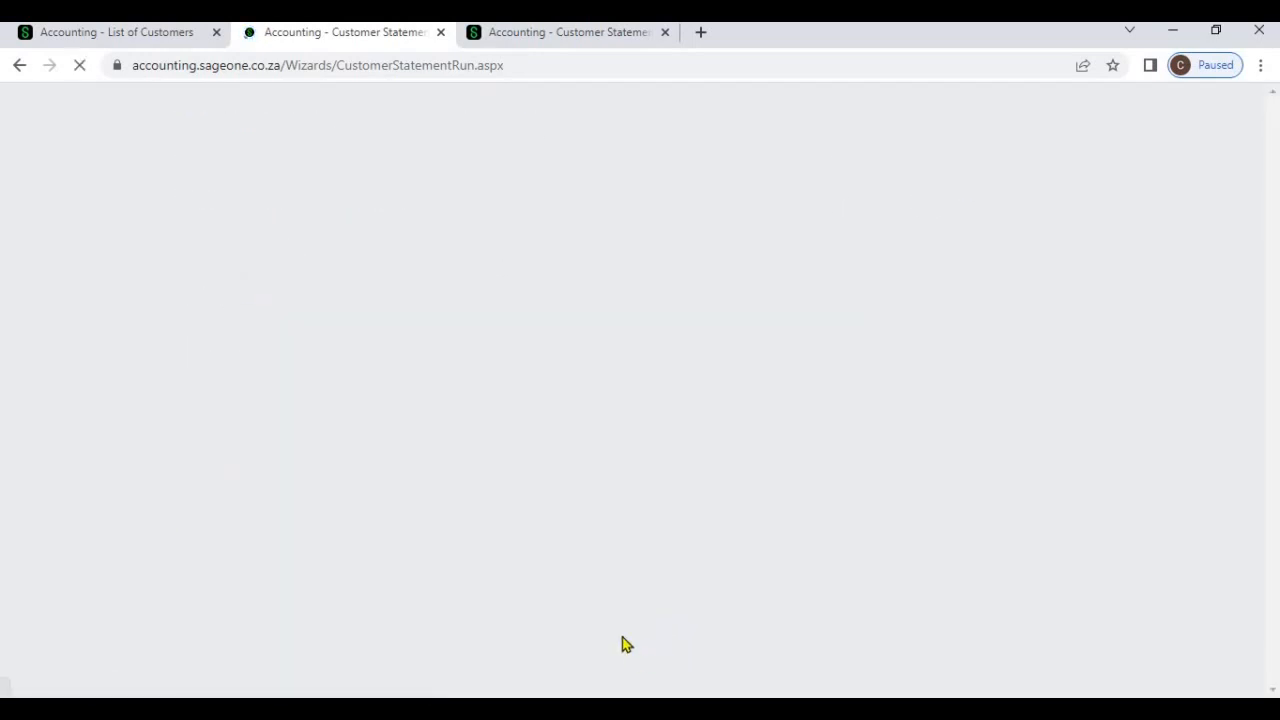
{"action": "left_click", "coordinate": [606, 607]}
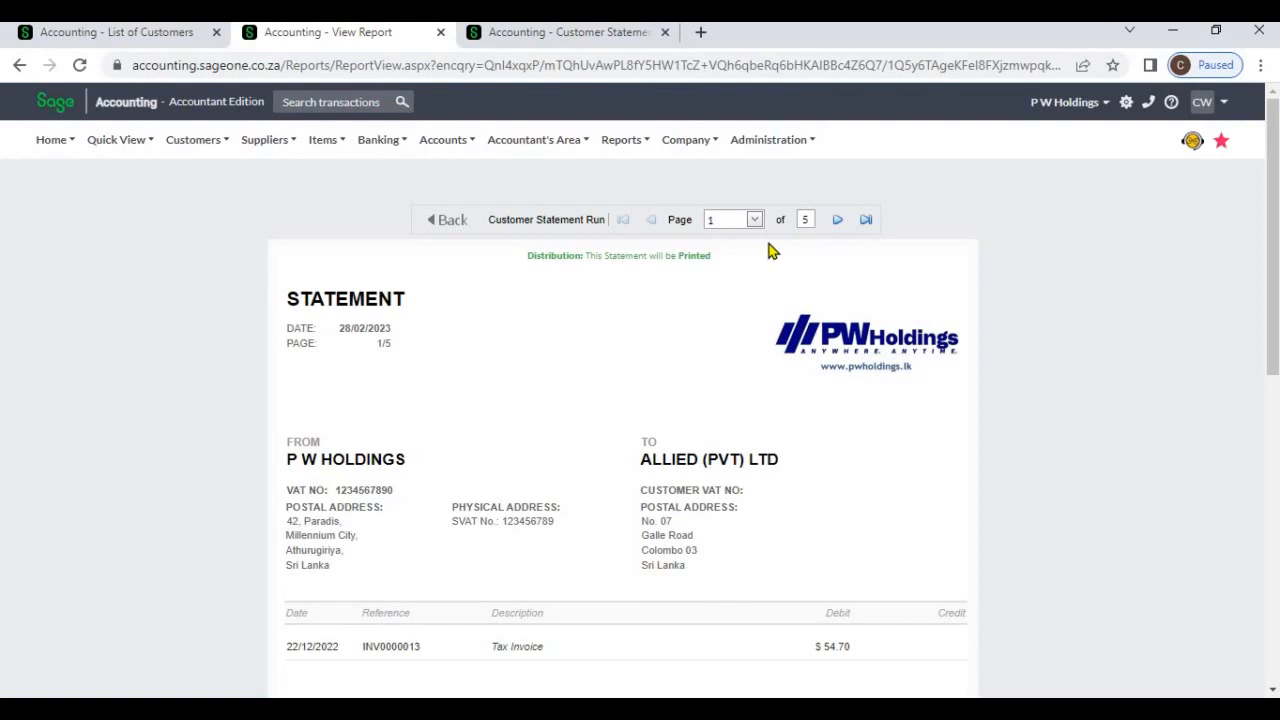
In the other statement run, exclude balances less than 10,000.00, keep Print All Statements, and preview the current-month statements
{"action": "left_click", "coordinate": [533, 35]}
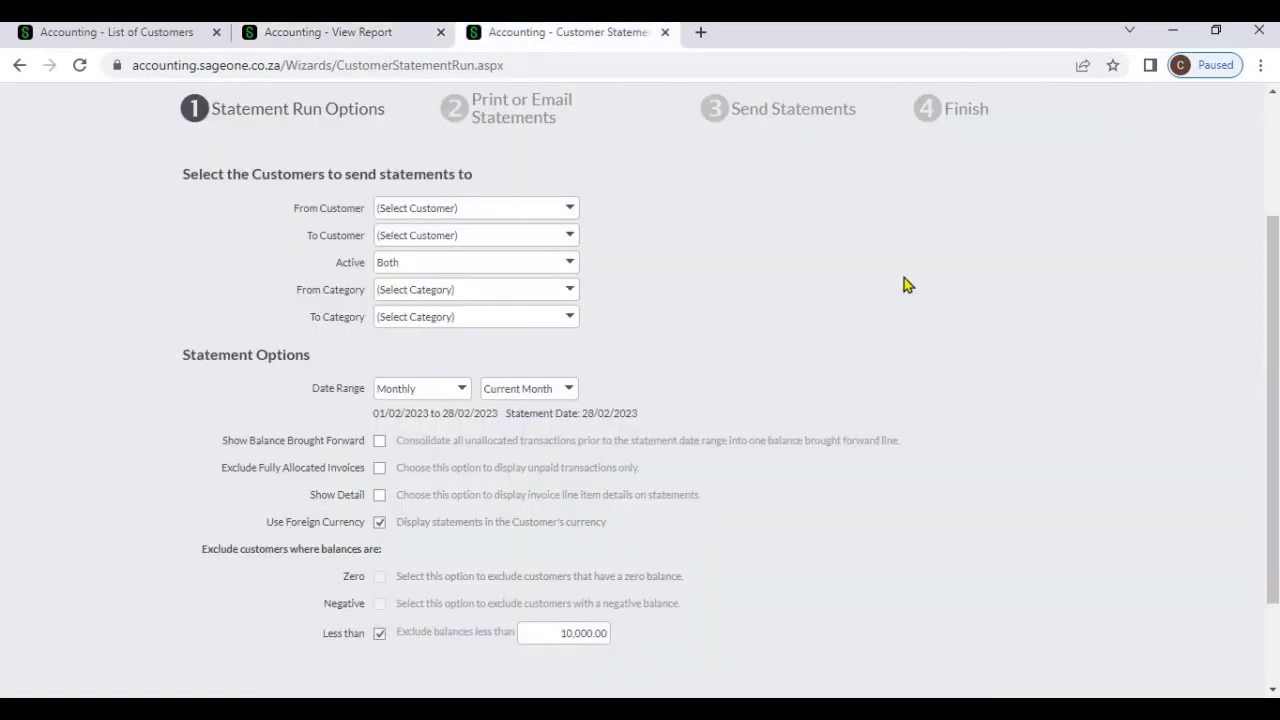
{"action": "scroll", "coordinate": [537, 534], "scroll_direction": "down", "scroll_amount": 2}
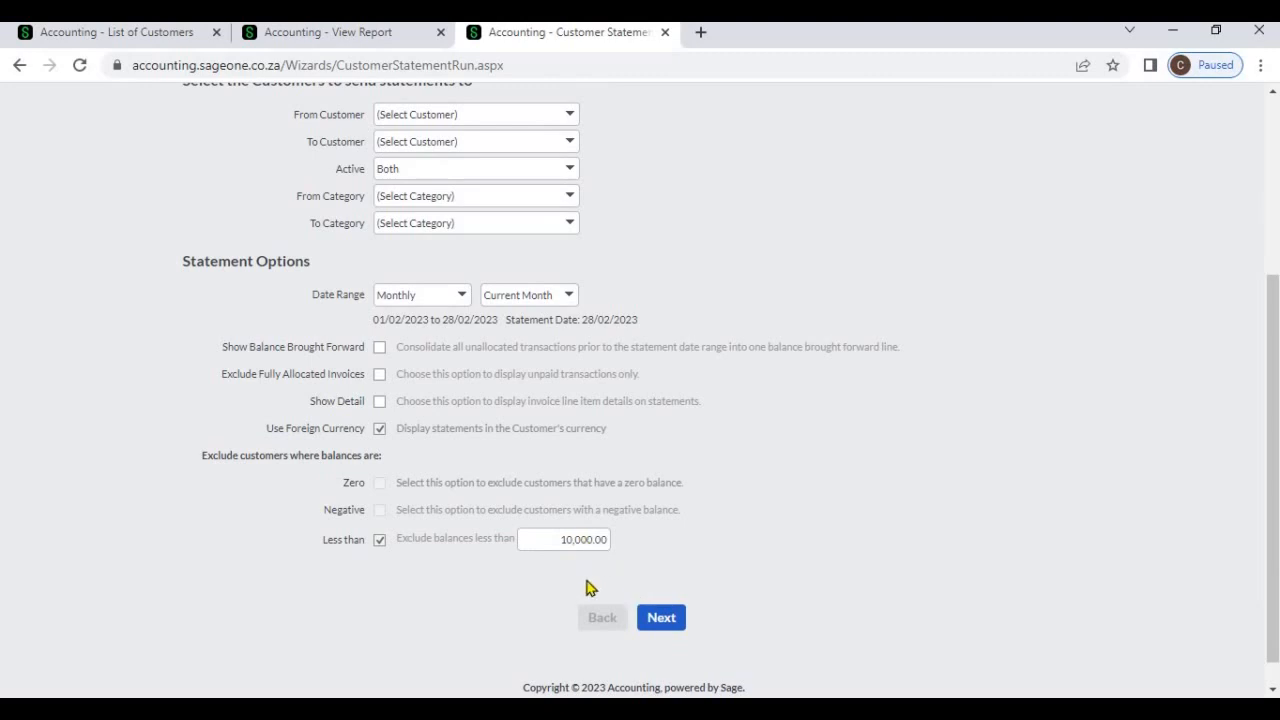
{"action": "left_click", "coordinate": [653, 620]}
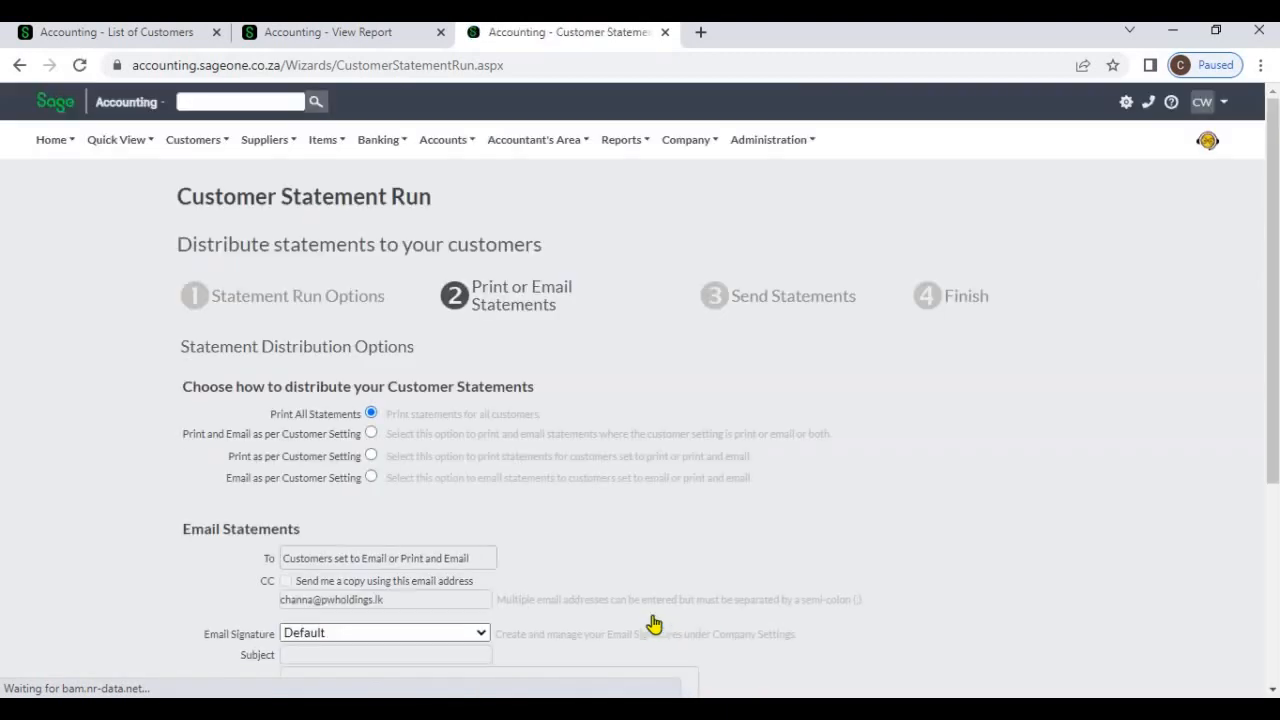
{"action": "scroll", "coordinate": [652, 620], "scroll_direction": "down", "scroll_amount": 3}
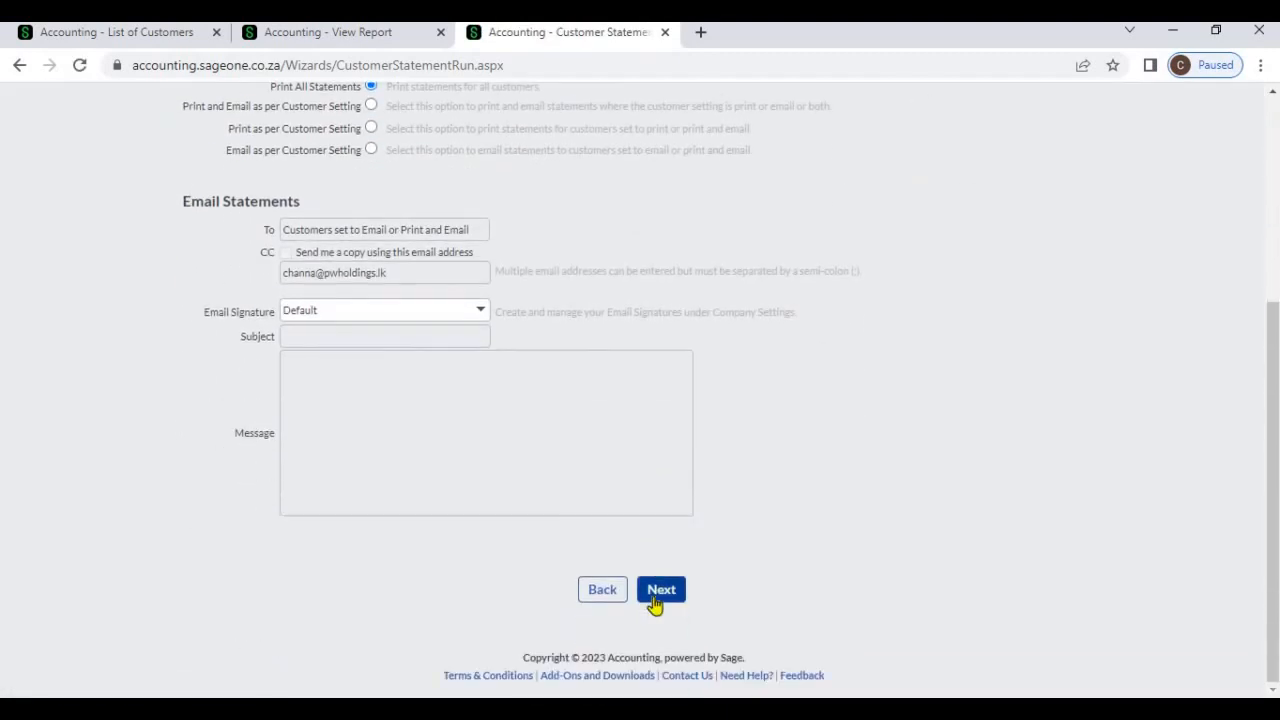
{"action": "left_click", "coordinate": [655, 596]}
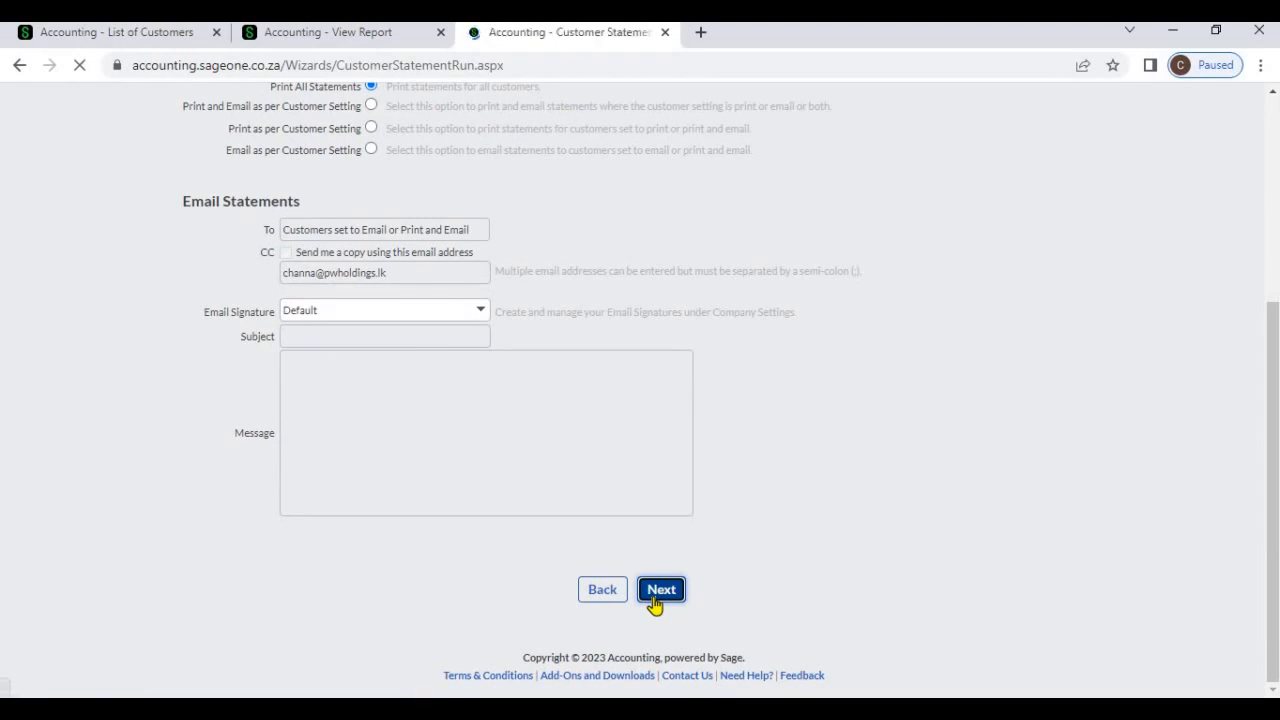
{"action": "left_click", "coordinate": [619, 605]}
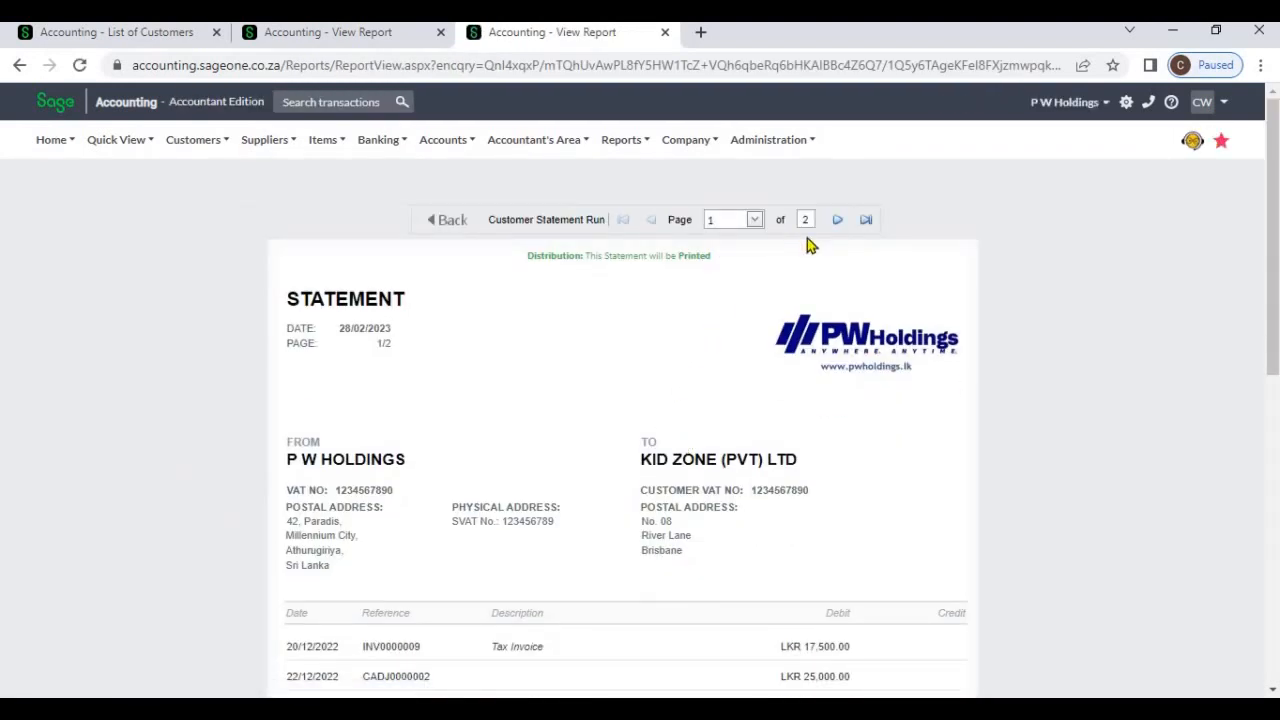
Review the transactions and amount due on Kid Zone (Pvt) Ltd's statement in the preview excluding balances below 10,000.00
{"action": "scroll", "coordinate": [786, 343], "scroll_direction": "down", "scroll_amount": 3}
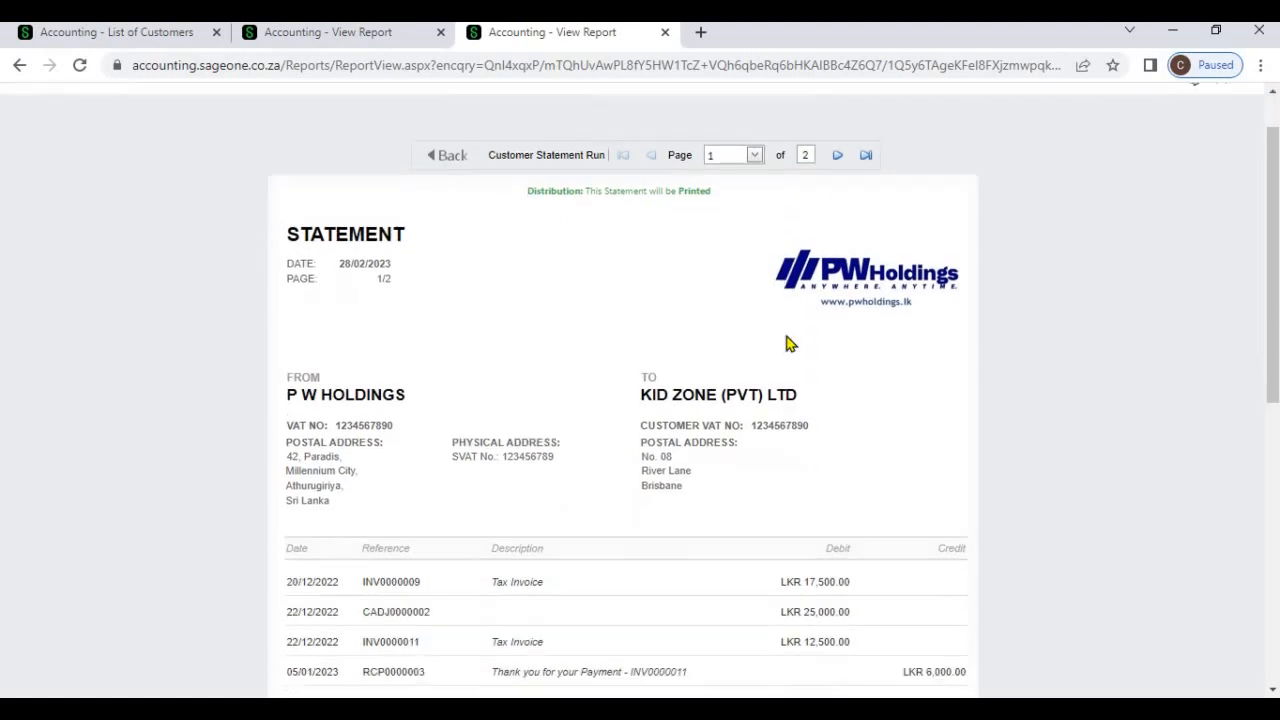
{"action": "scroll", "coordinate": [786, 345], "scroll_direction": "down", "scroll_amount": 3}
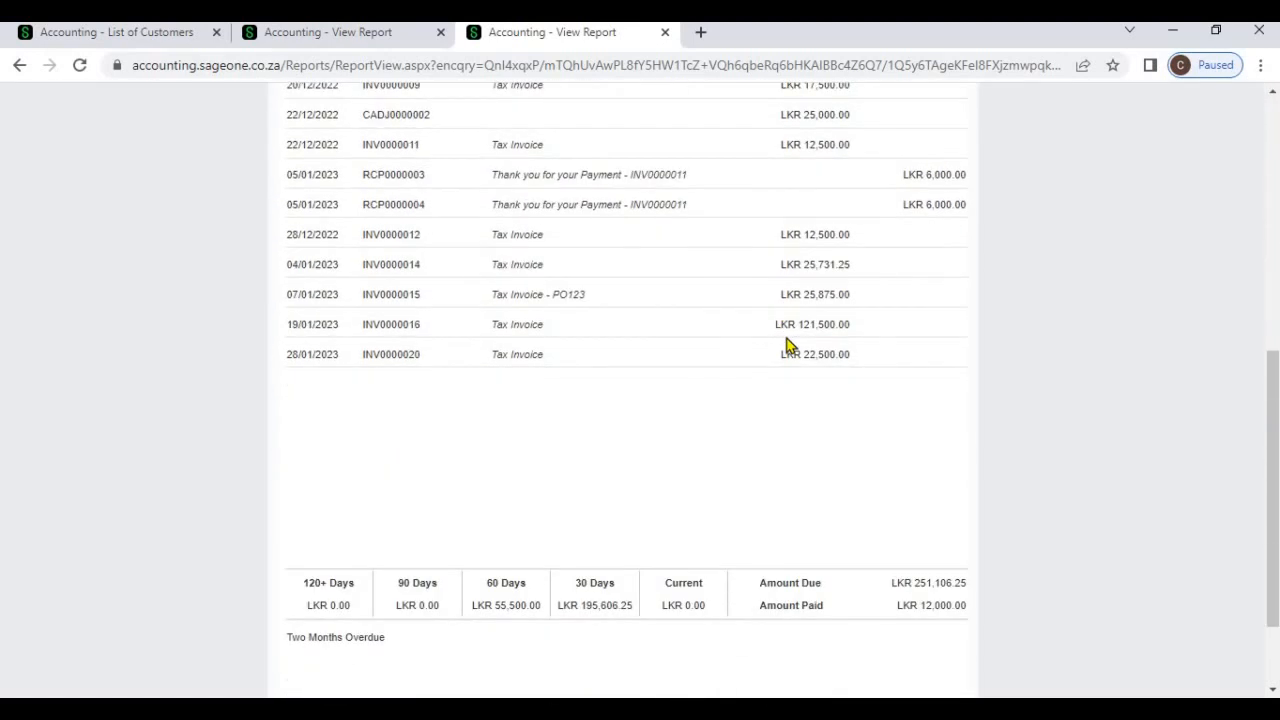
{"action": "scroll", "coordinate": [786, 345], "scroll_direction": "up", "scroll_amount": 4}
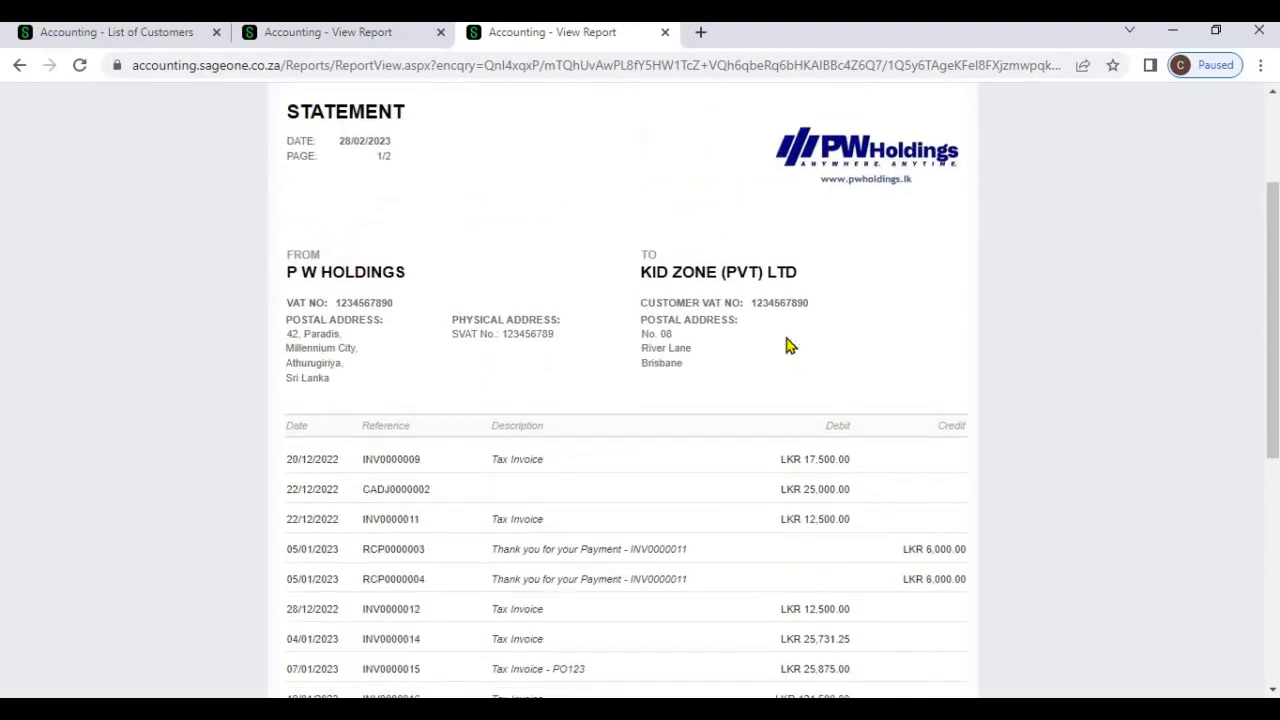
{"action": "scroll", "coordinate": [636, 321], "scroll_direction": "up", "scroll_amount": 2}
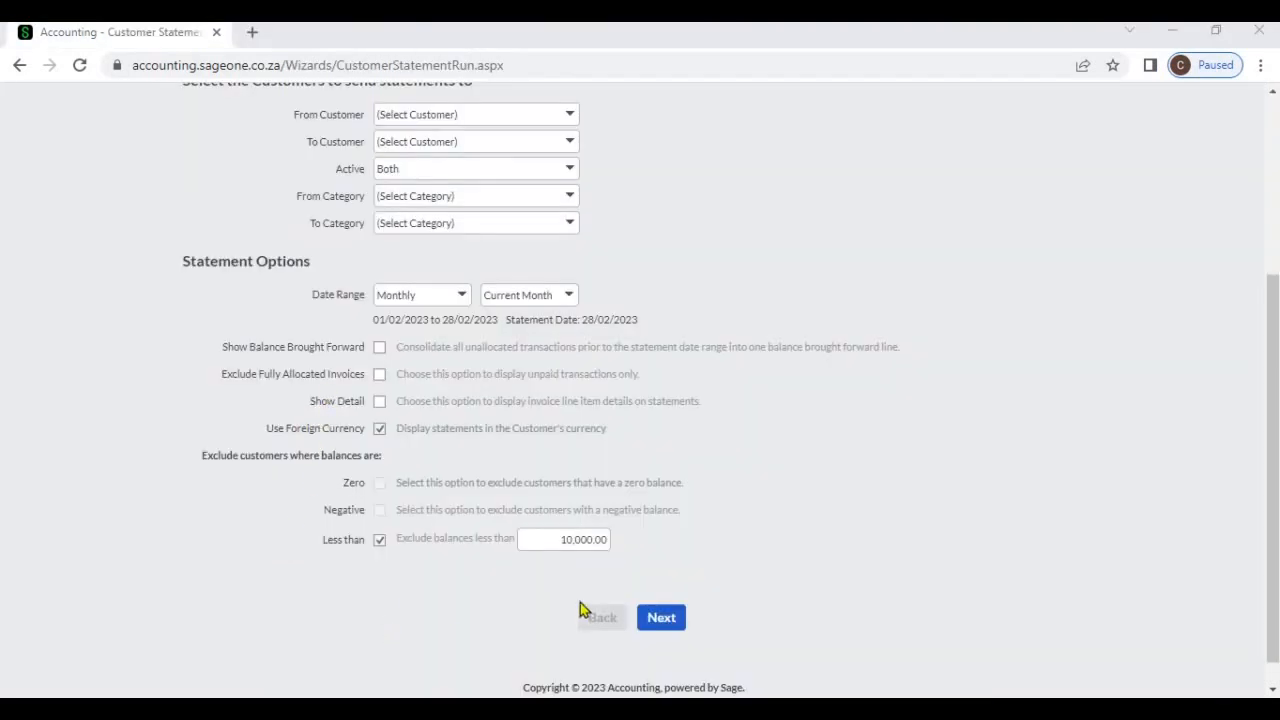
Continue the run with the 10,000.00 minimum balance to the distribution options, and choose Print as per Customer Setting
{"action": "left_click", "coordinate": [660, 618]}
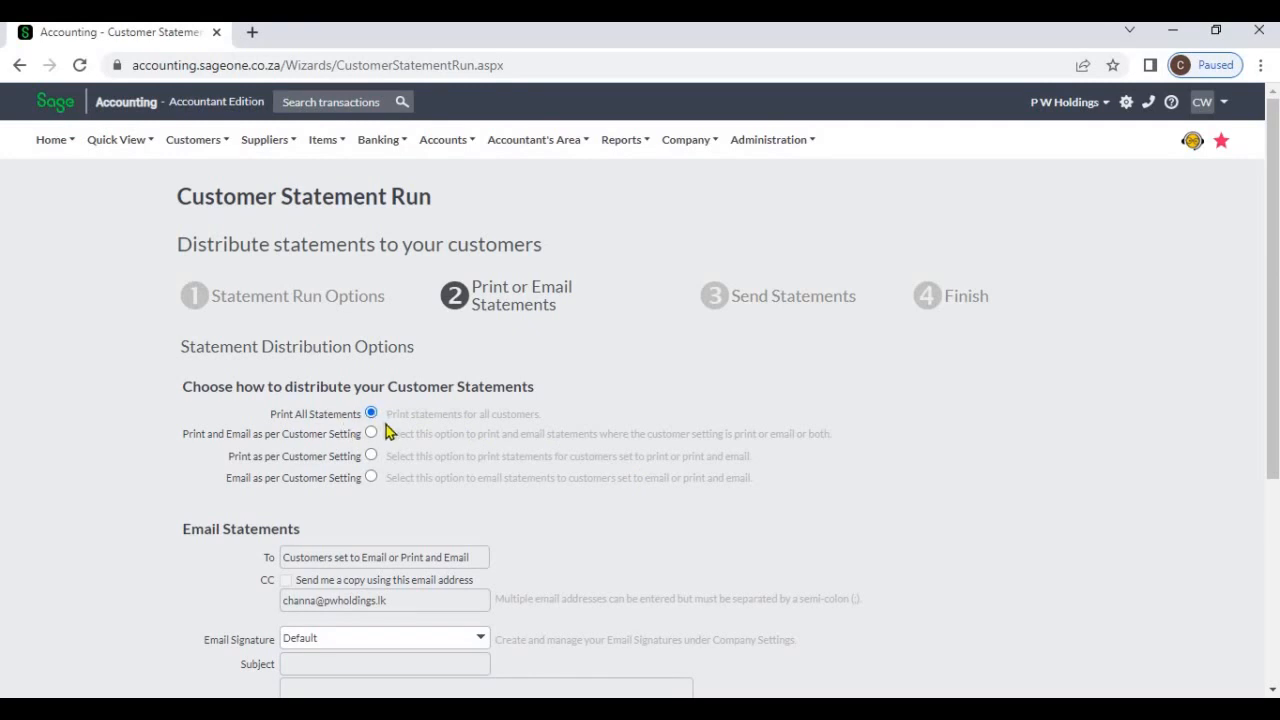
{"action": "left_click", "coordinate": [371, 434]}
{"action": "left_click", "coordinate": [371, 456]}
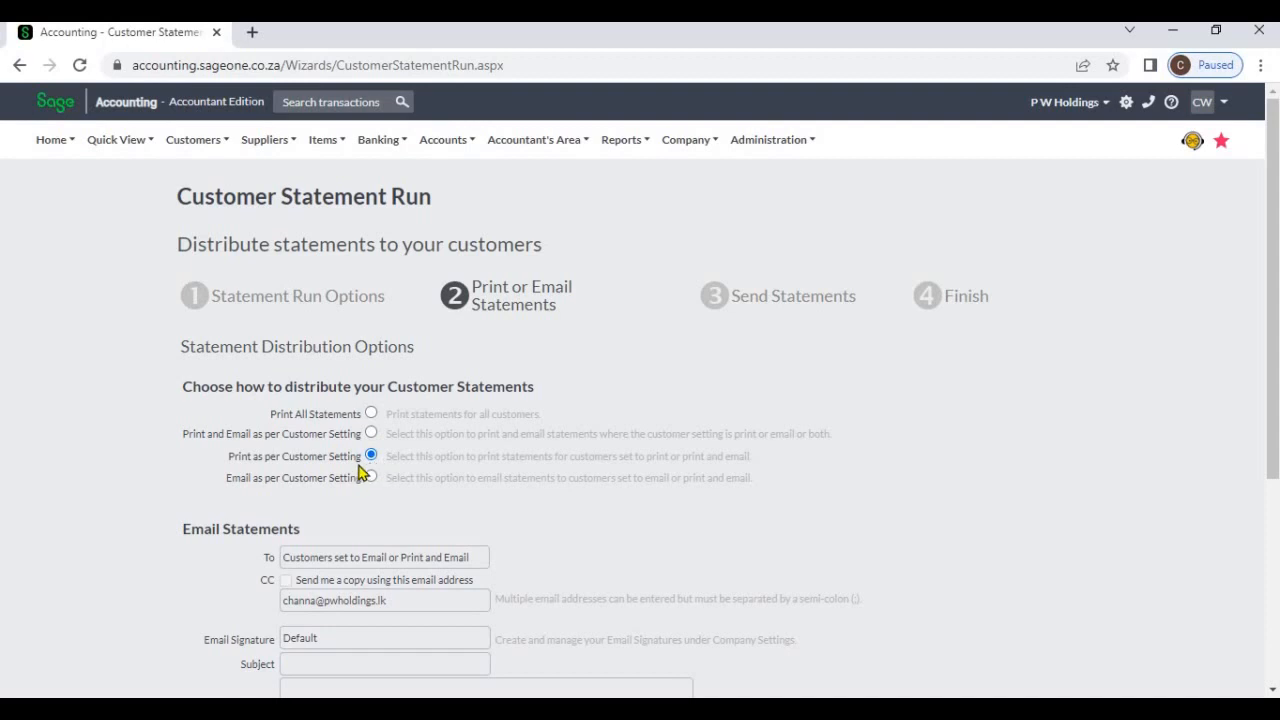
Compare the email fields available under Email as per Customer Setting with those under Print as per Customer Setting
{"action": "left_click", "coordinate": [372, 477]}
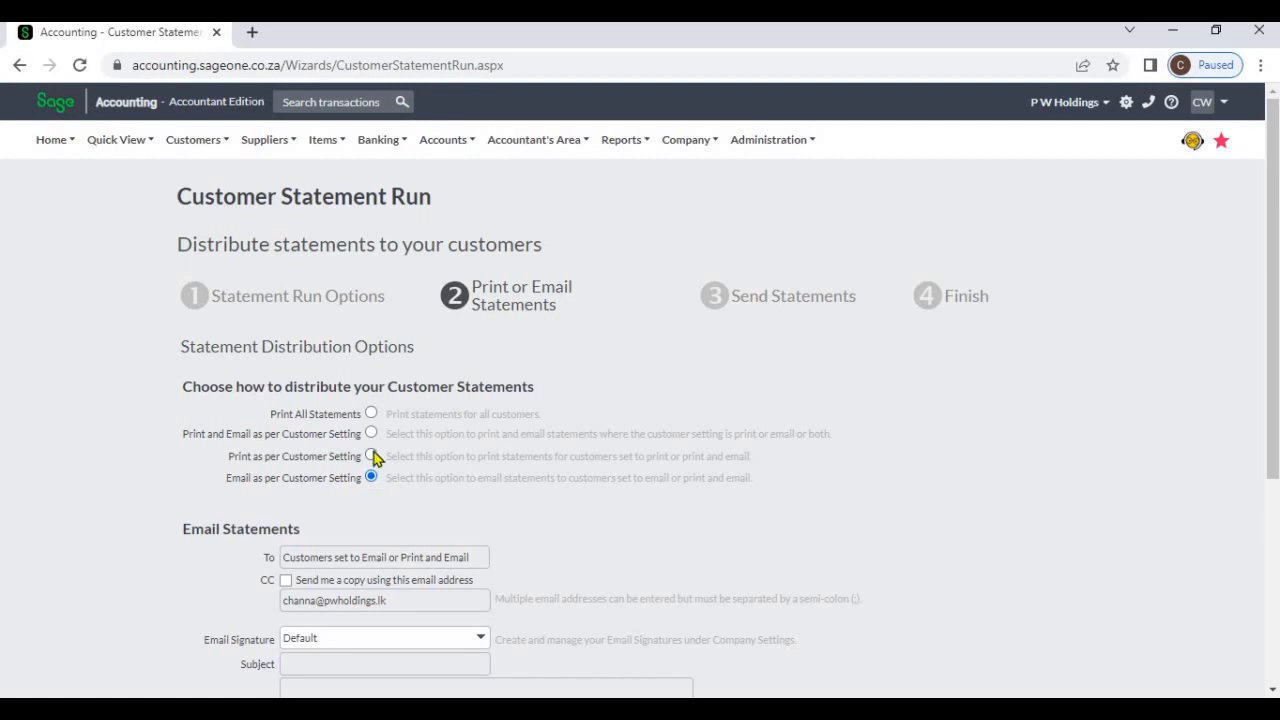
{"action": "left_click", "coordinate": [371, 456]}
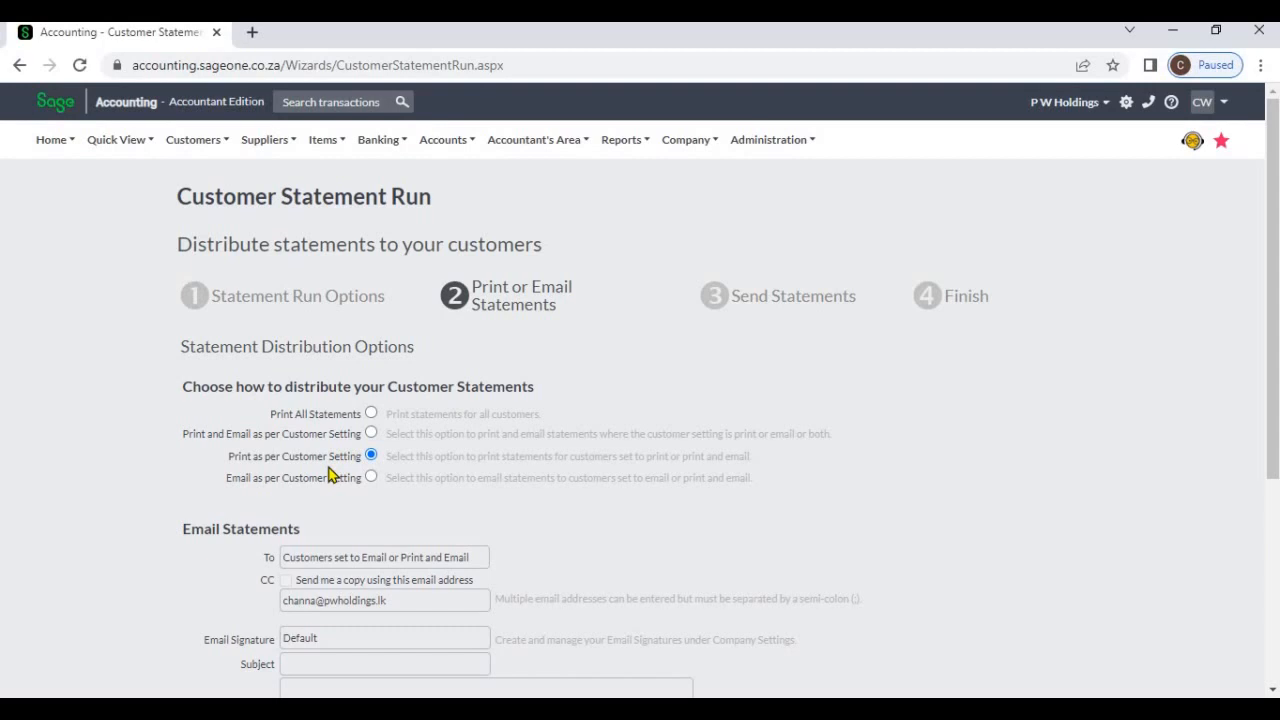
{"action": "scroll", "coordinate": [474, 486], "scroll_direction": "down", "scroll_amount": 2}
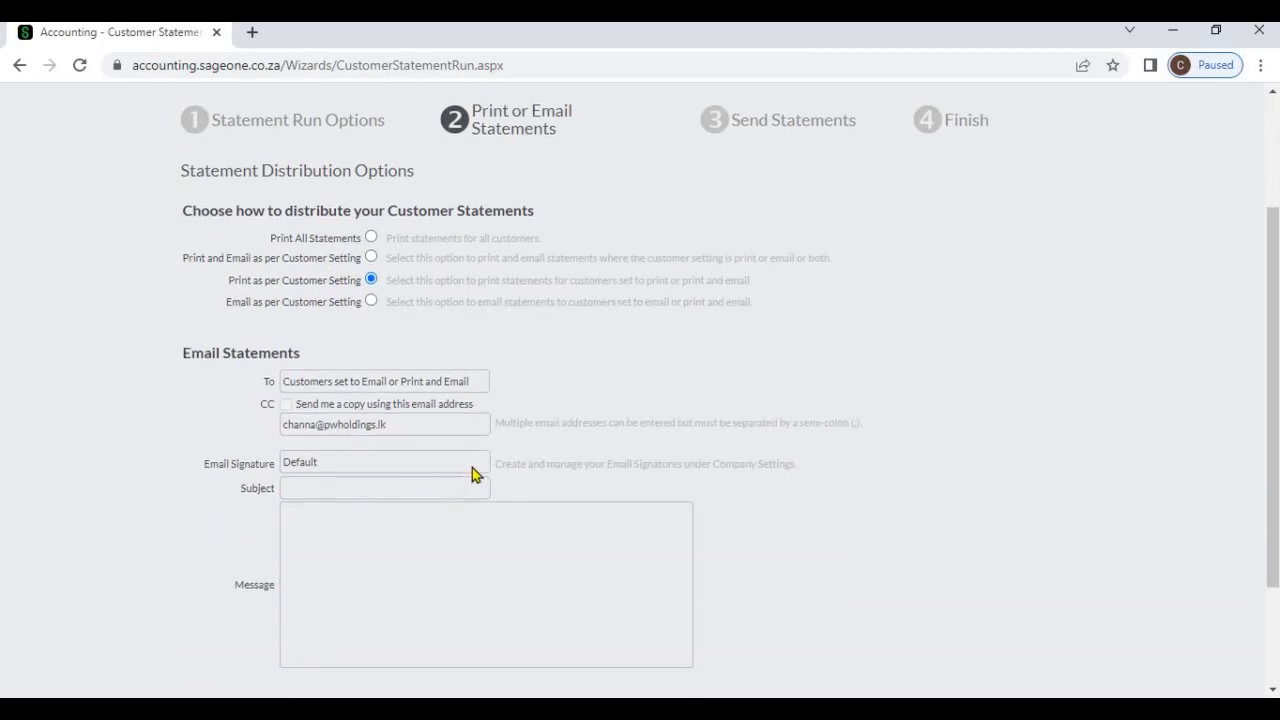
Choose Email as per Customer Setting for the statement distribution, keep the Default email signature, and review the email subject and message
{"action": "left_click", "coordinate": [371, 290]}
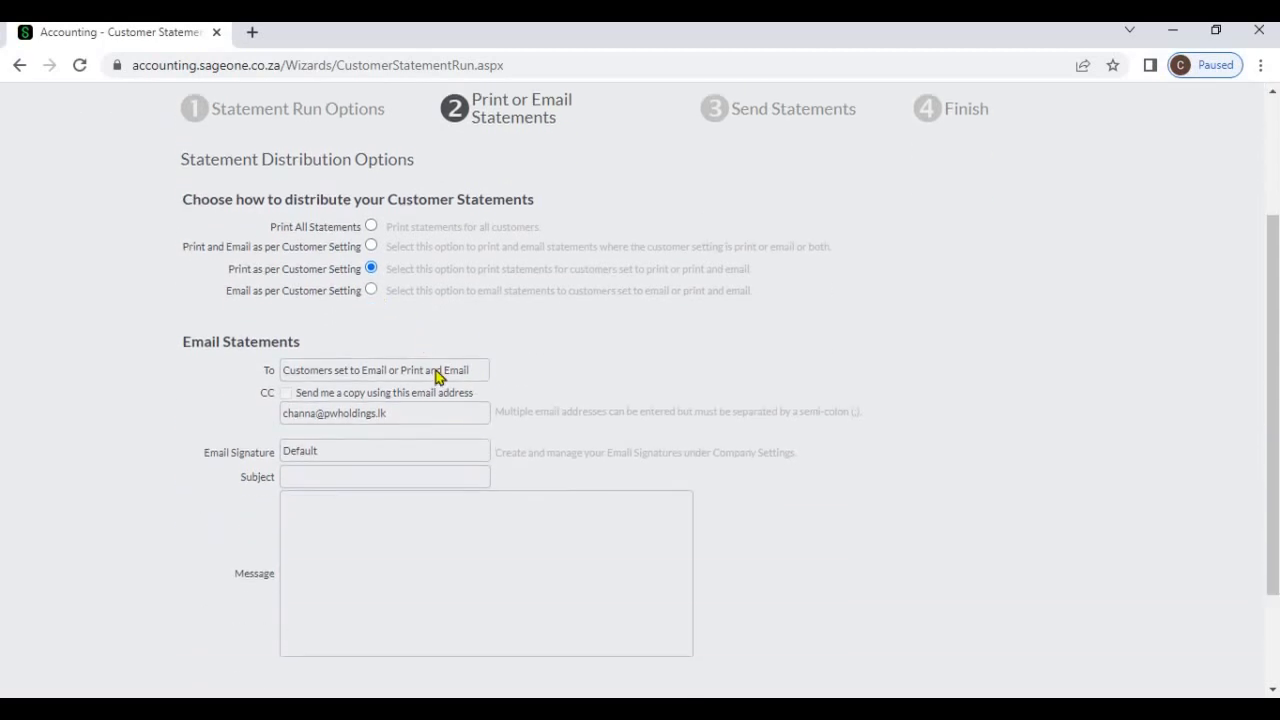
{"action": "left_click", "coordinate": [472, 463]}
{"action": "left_click", "coordinate": [466, 474]}
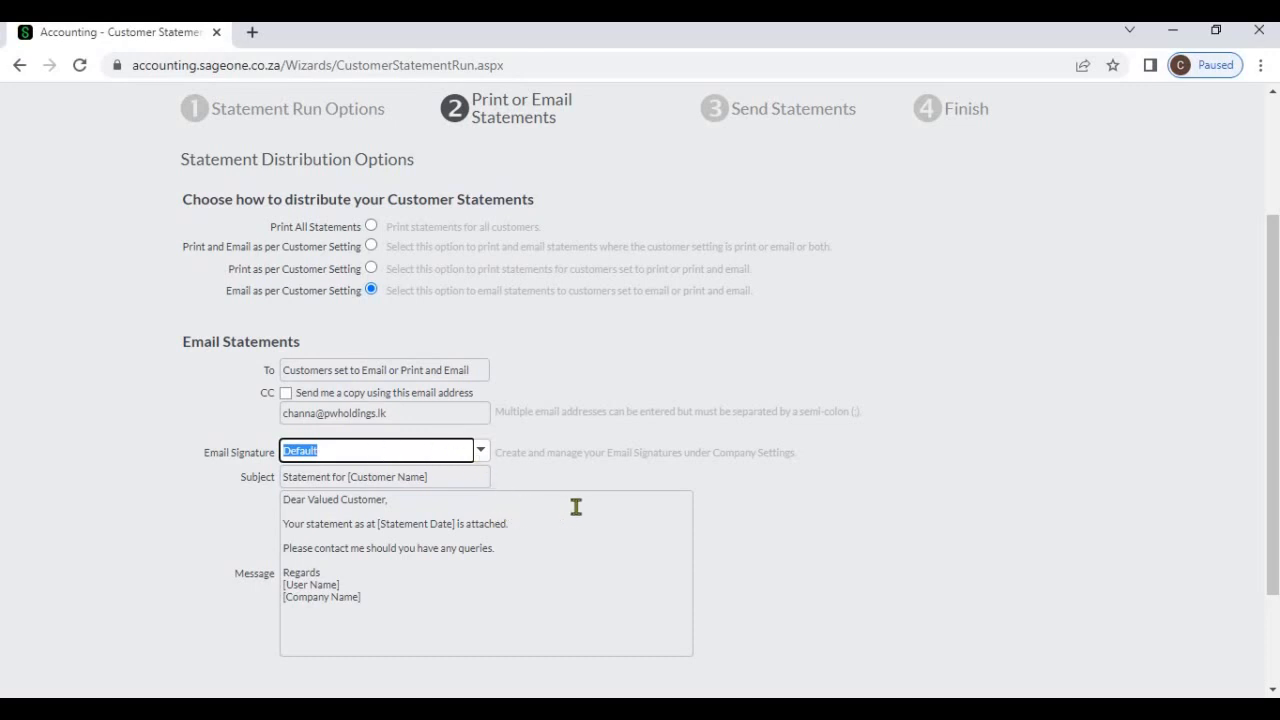
{"action": "scroll", "coordinate": [574, 511], "scroll_direction": "down", "scroll_amount": 3}
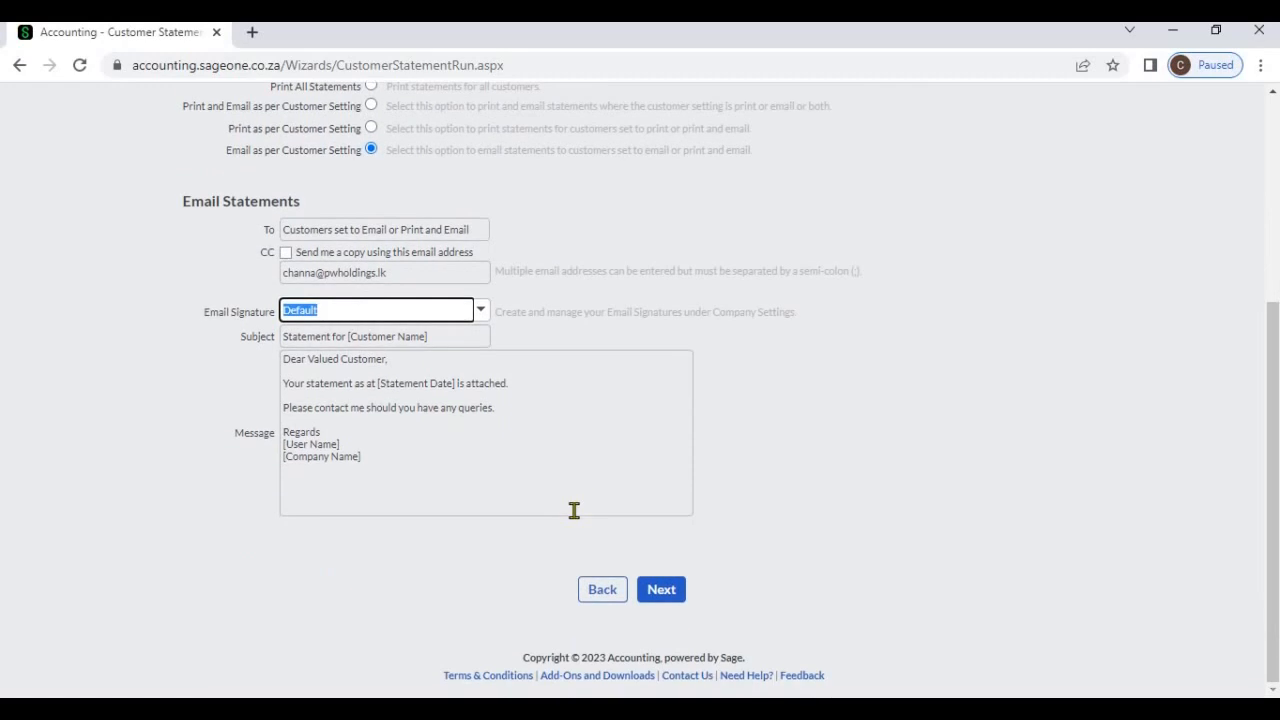